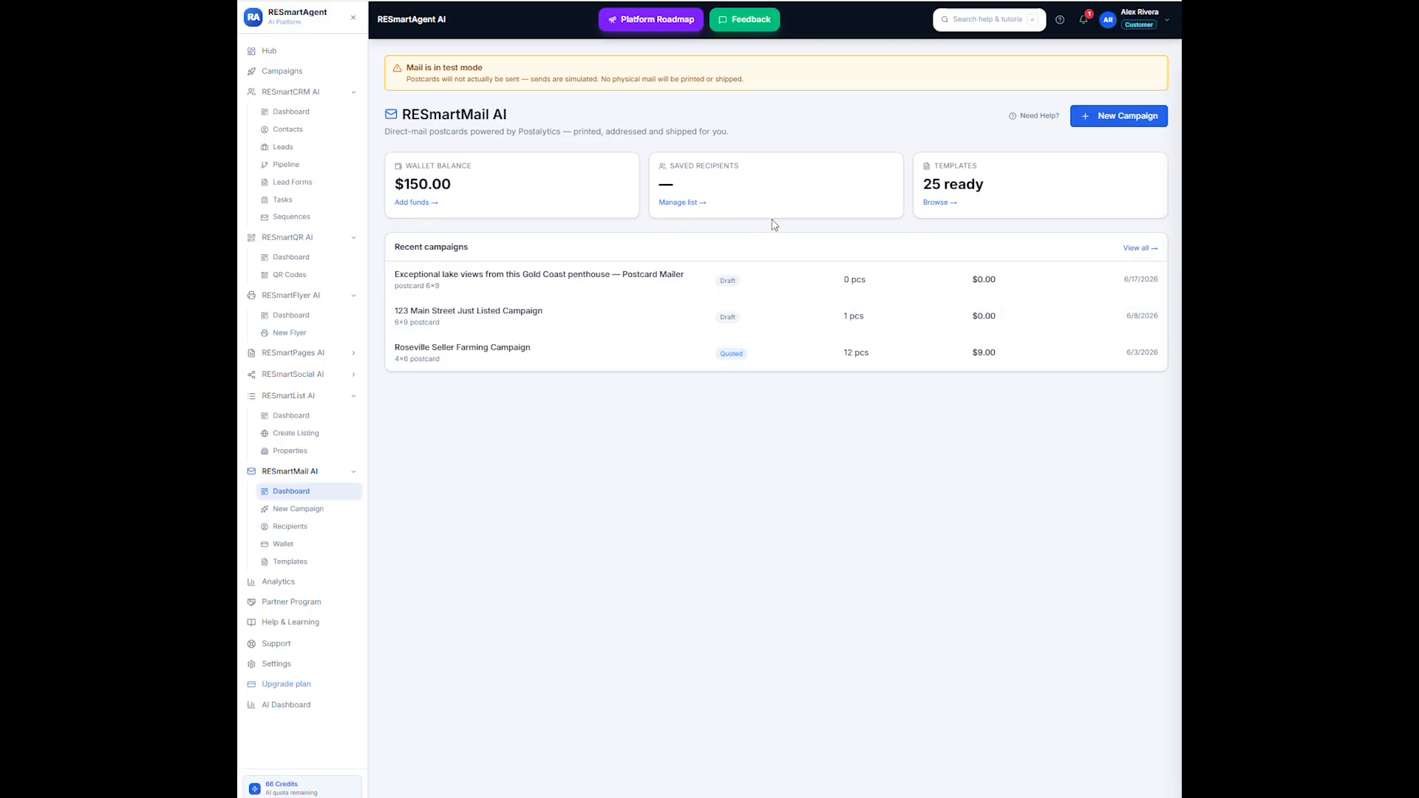
- Start a new mail campaign from the "Luxury — Minimal White Glove" template
left_click(314, 511)
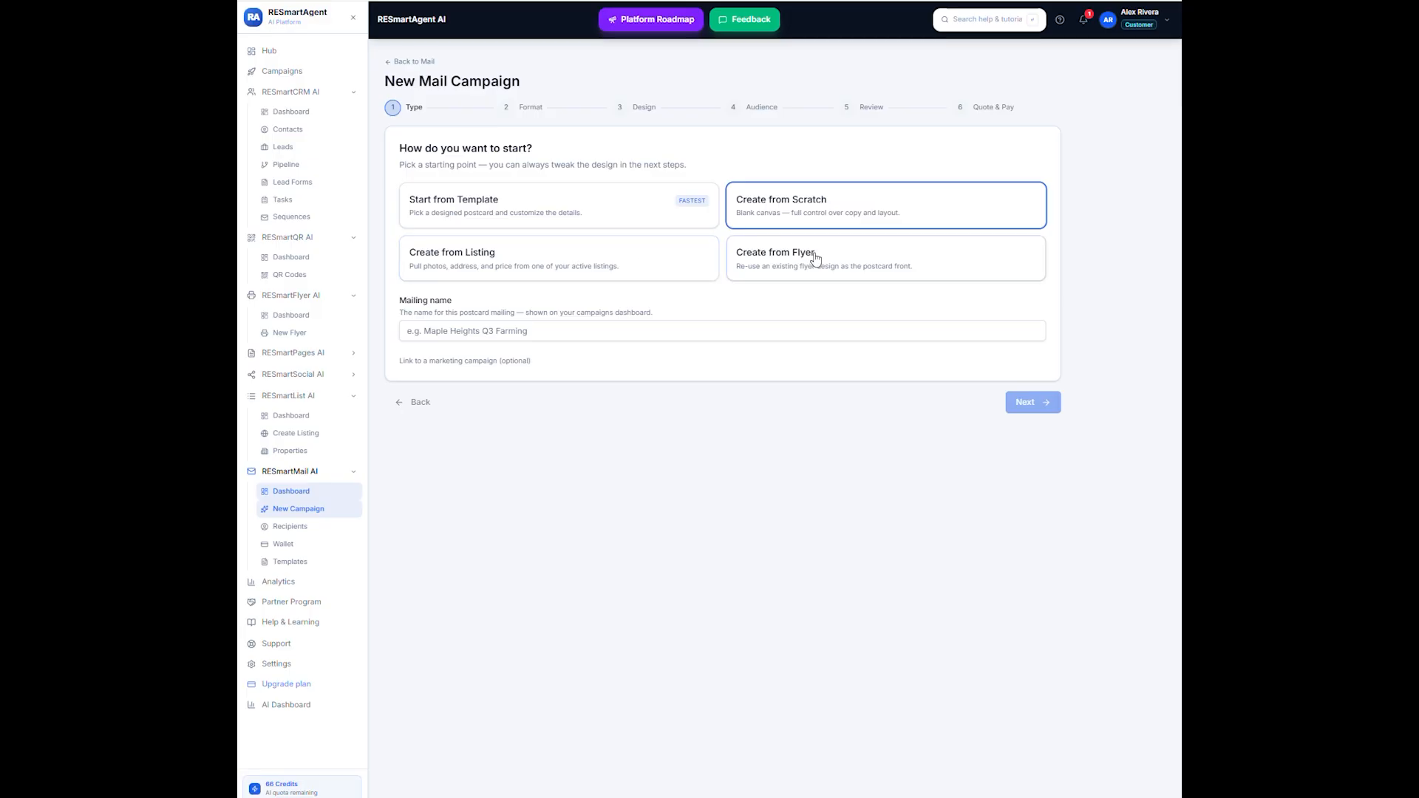
left_click(535, 211)
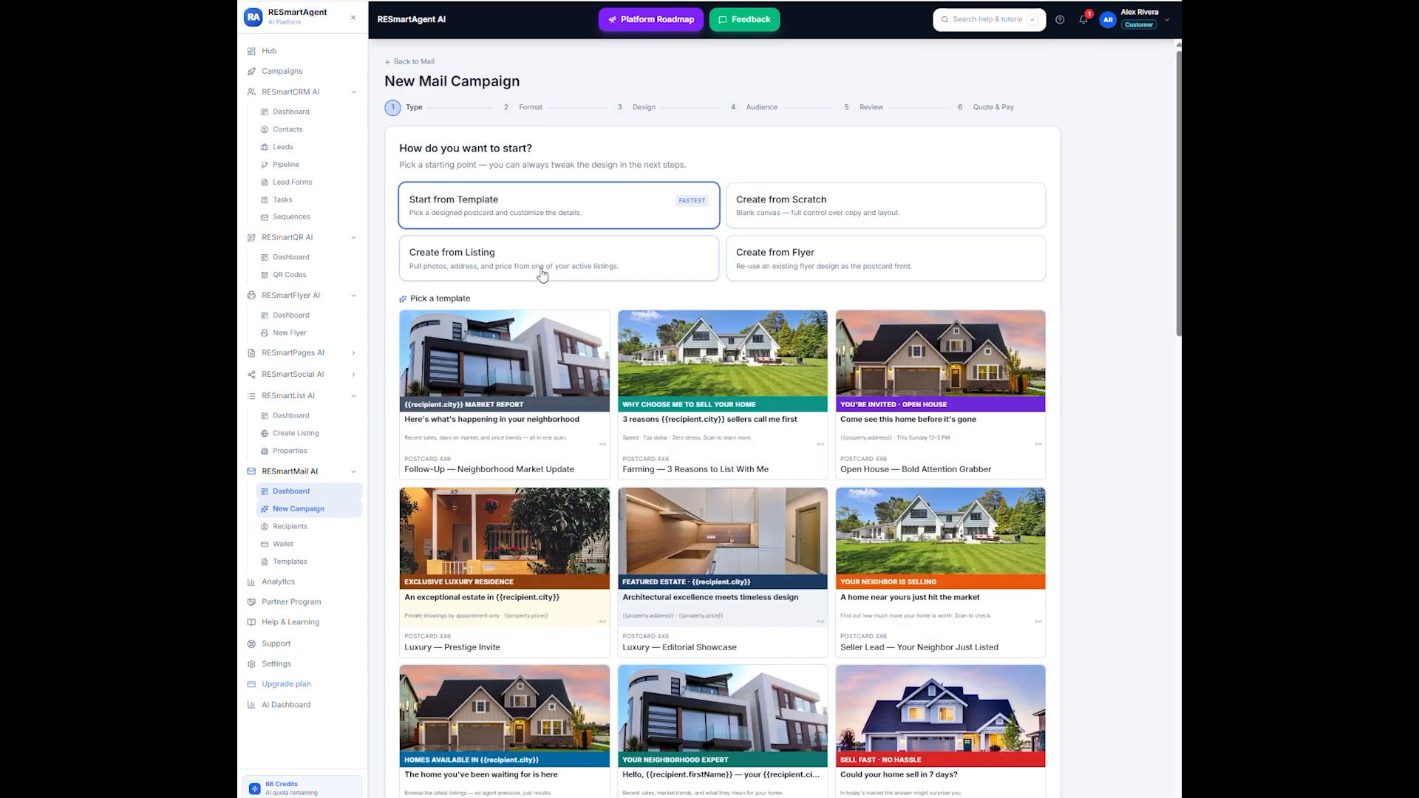
scroll(789, 549, "down", 3)
scroll(789, 552, "down", 4)
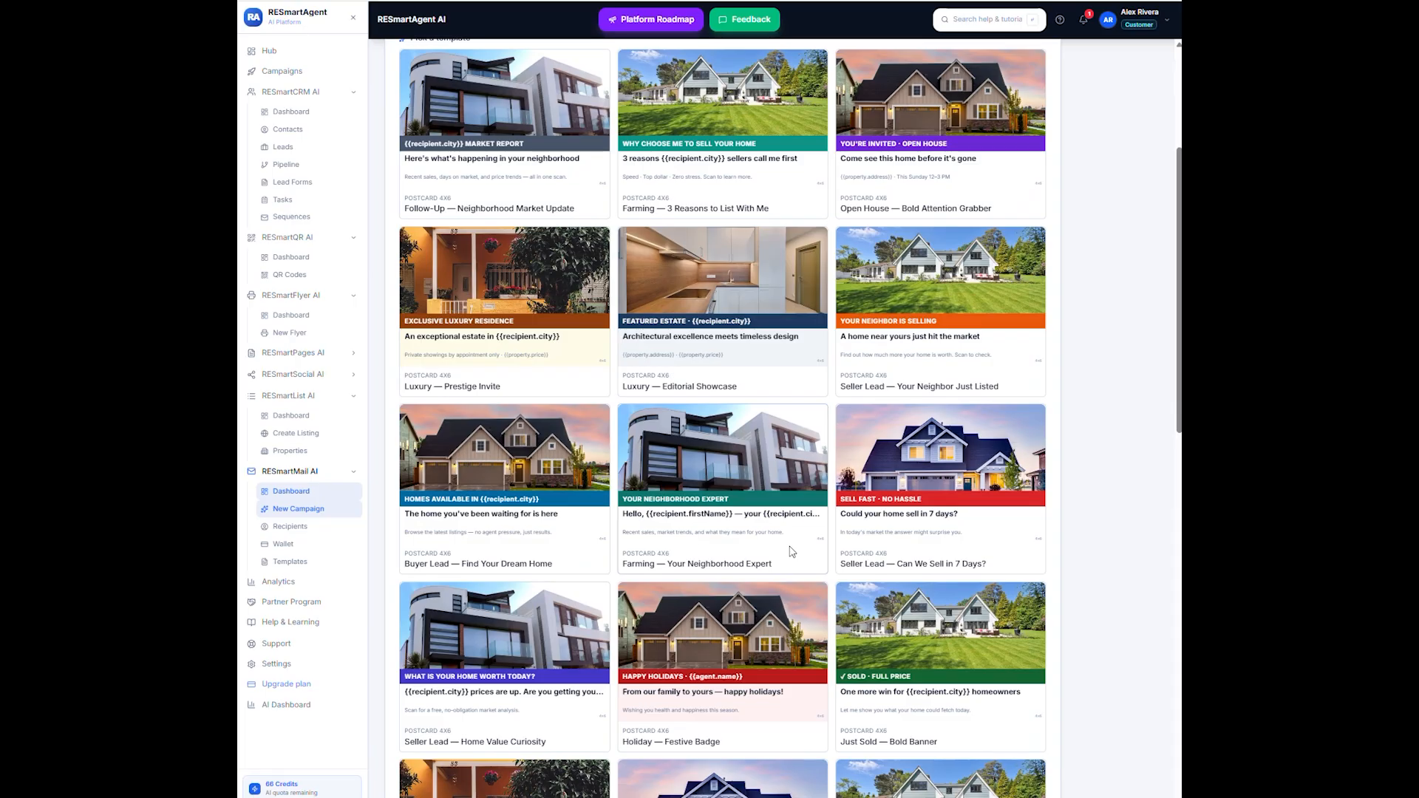
scroll(789, 552, "down", 1)
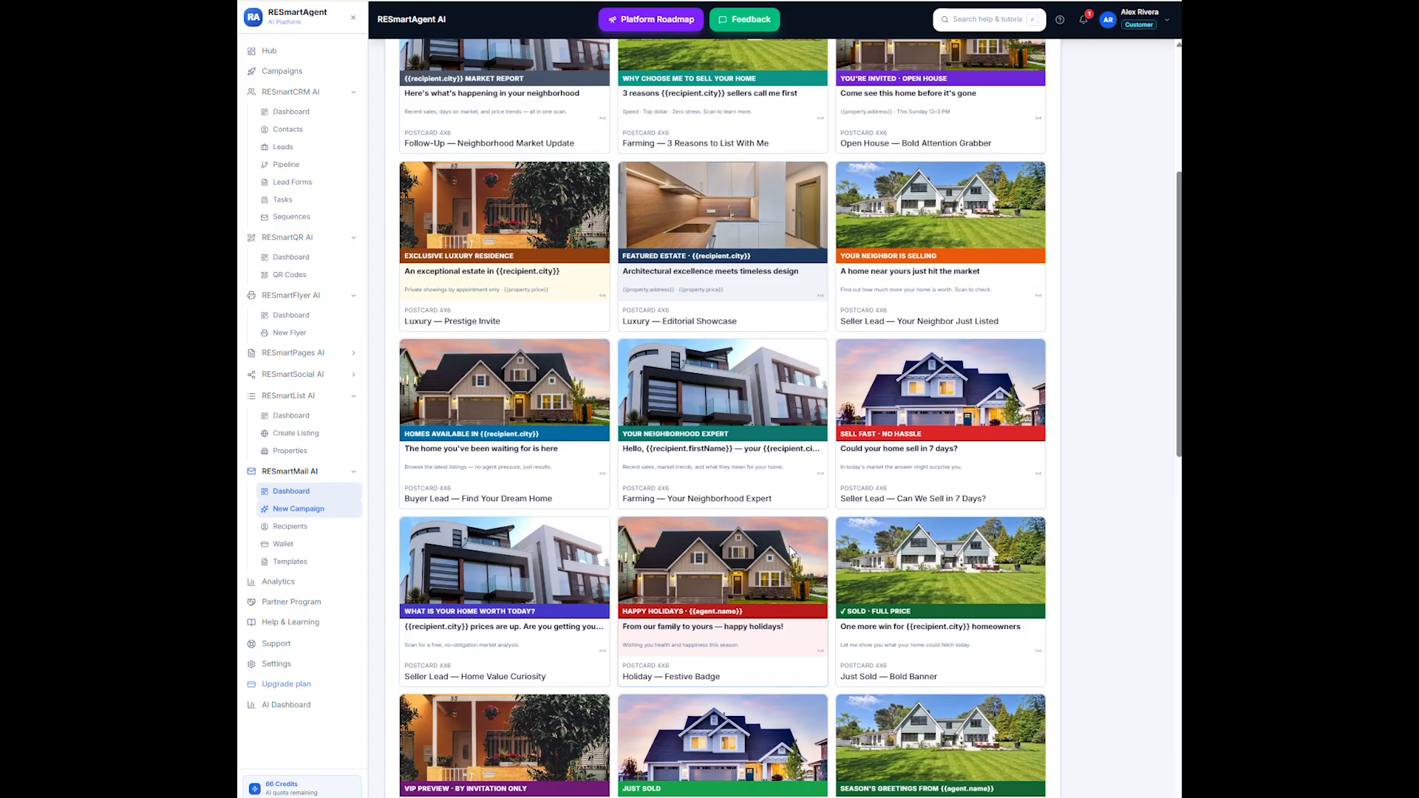
scroll(794, 551, "down", 1)
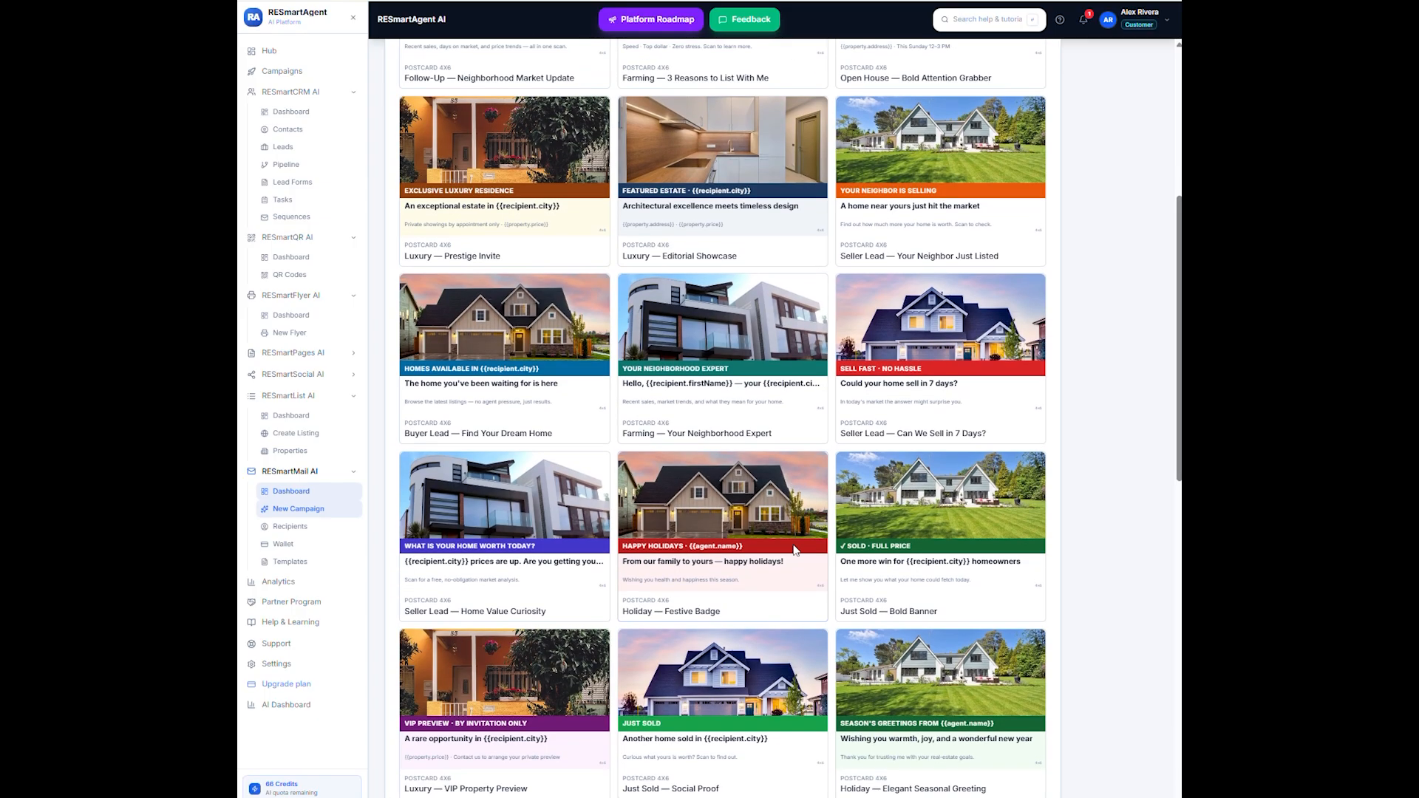
scroll(795, 551, "down", 3)
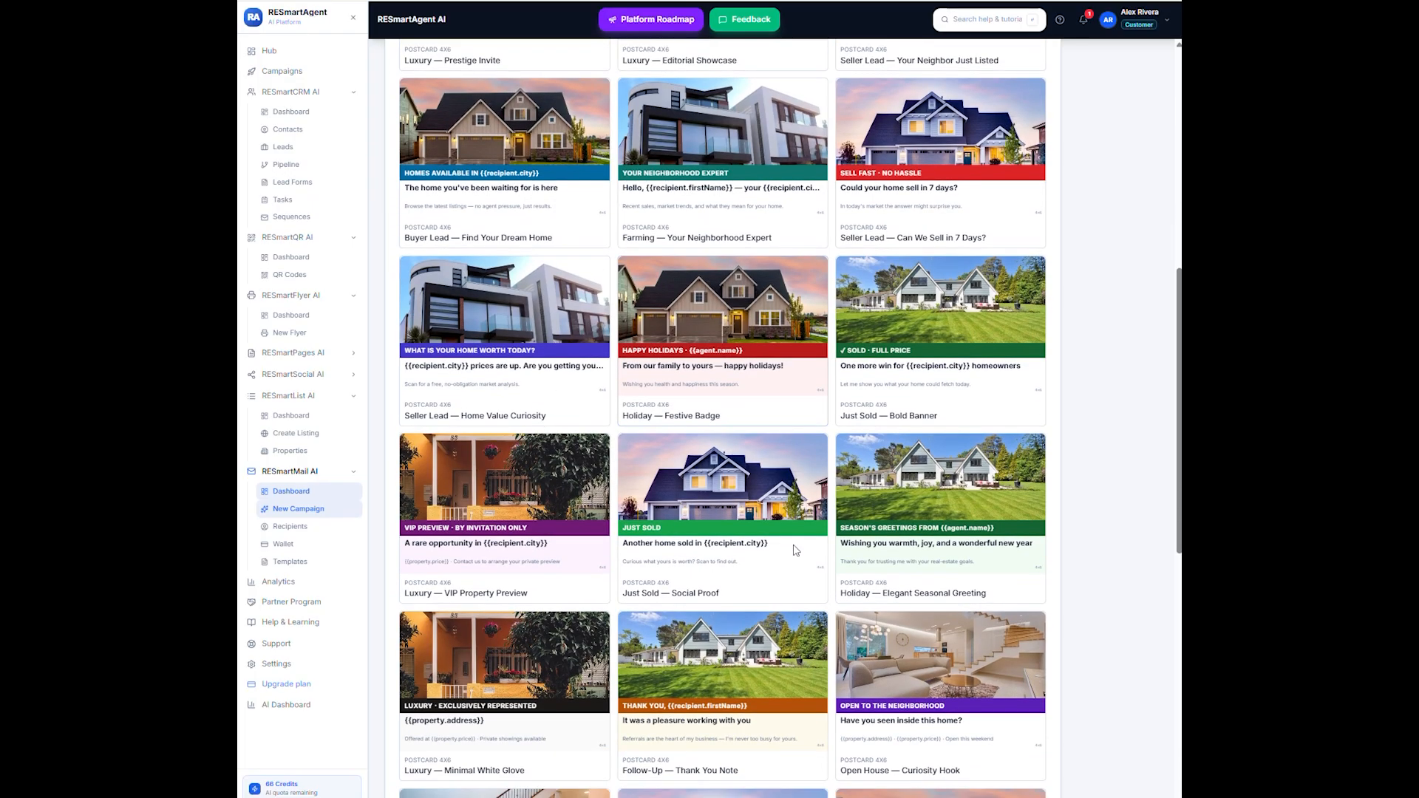
scroll(794, 549, "down", 1)
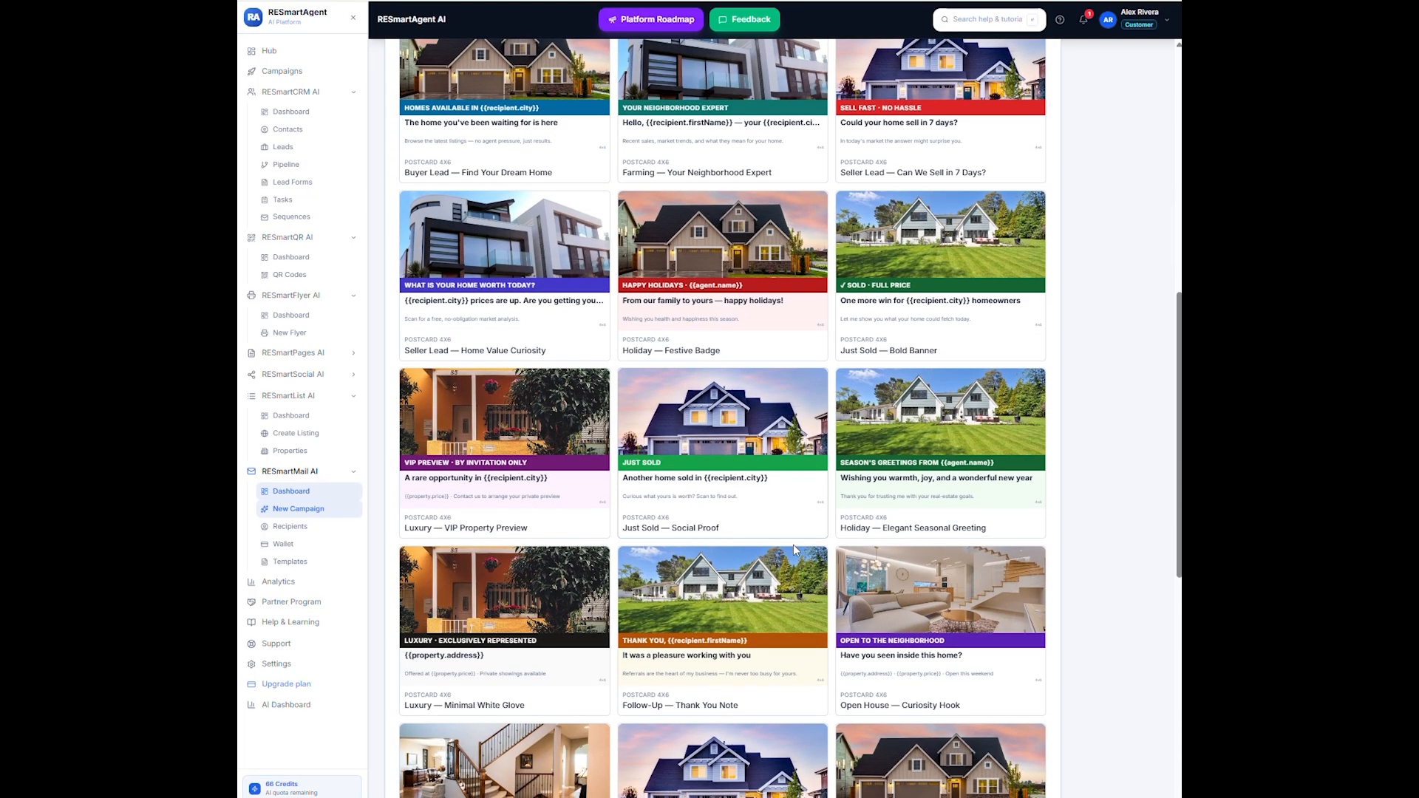
scroll(792, 544, "down", 1)
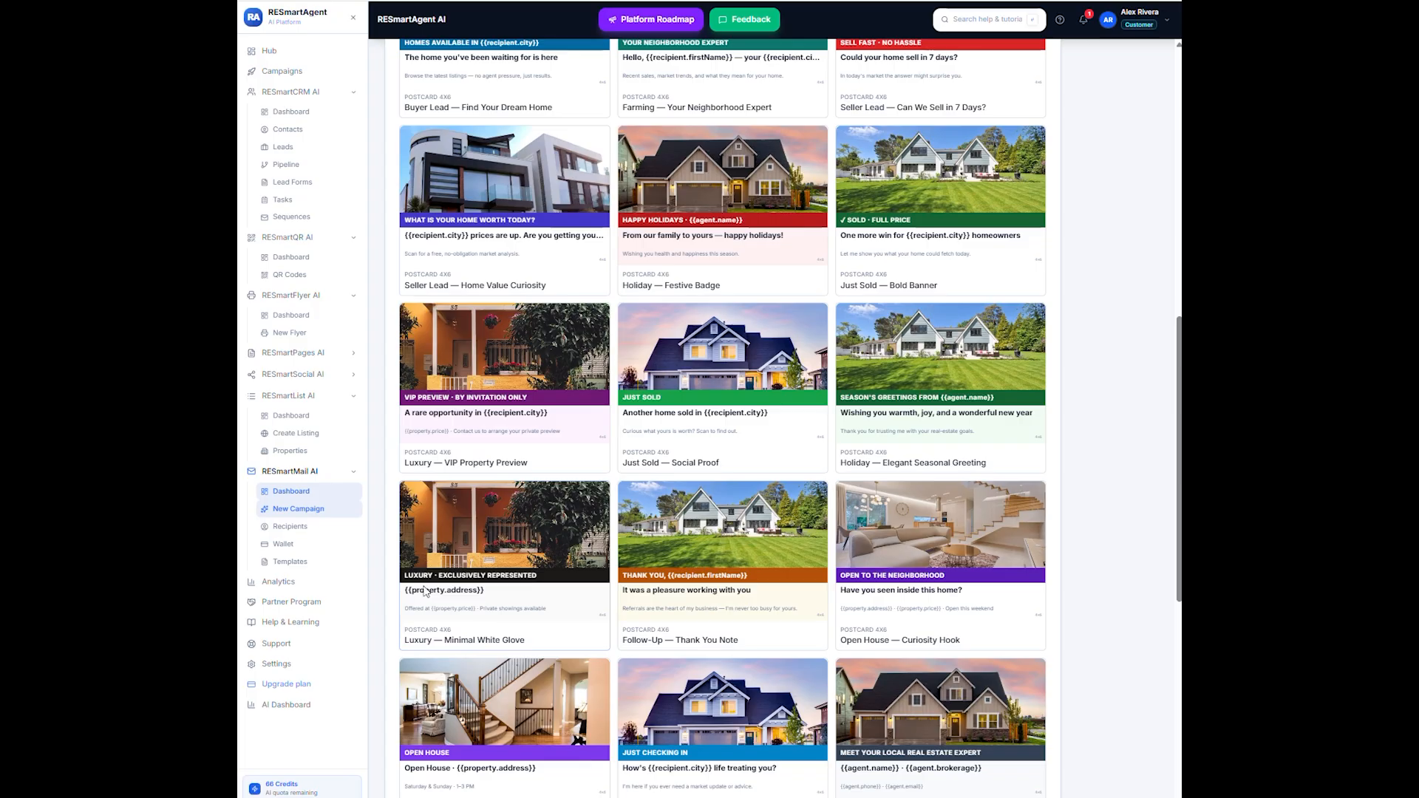
left_click(525, 537)
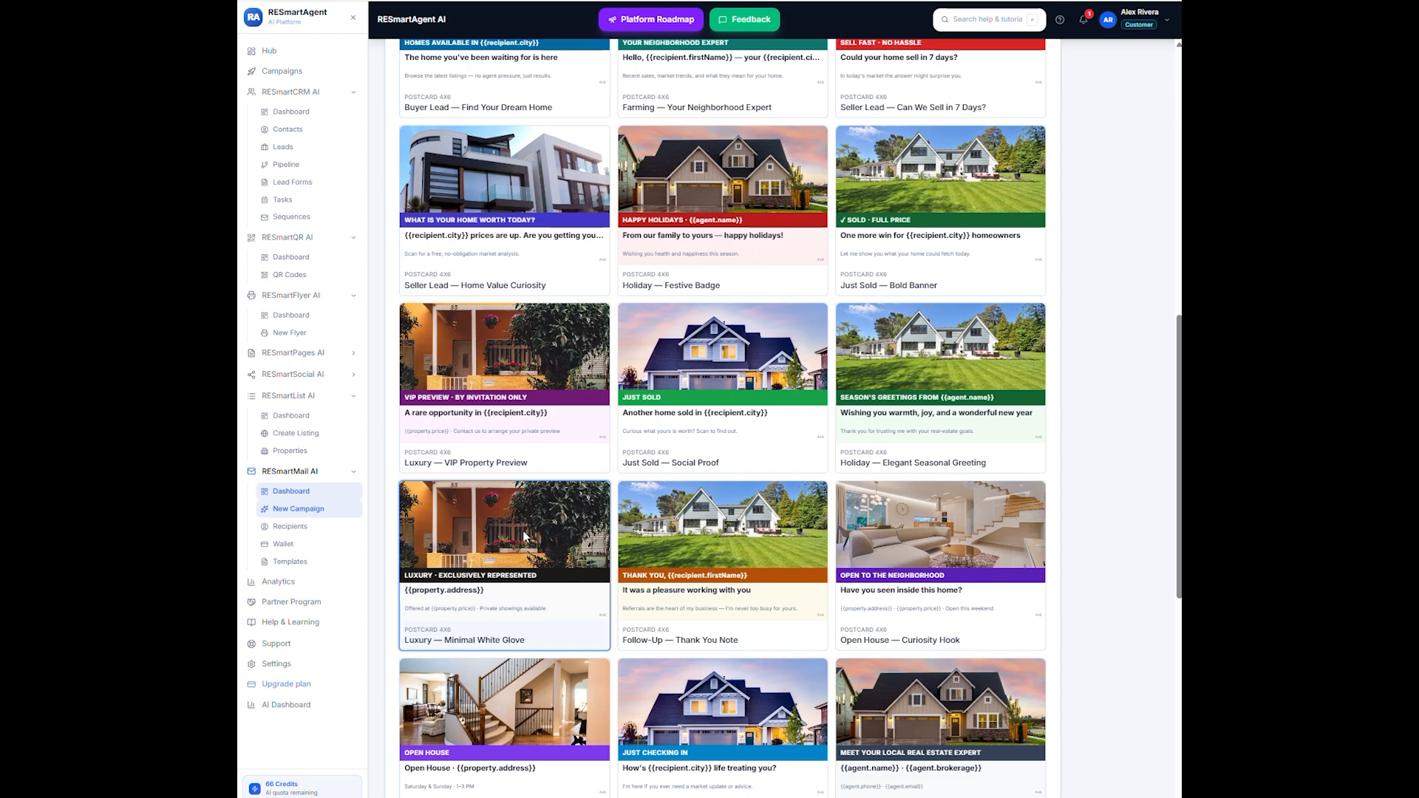
- Name the mailing with the property's street address followed by "listing farm" and continue to the format choice
scroll(1157, 691, "down", 6)
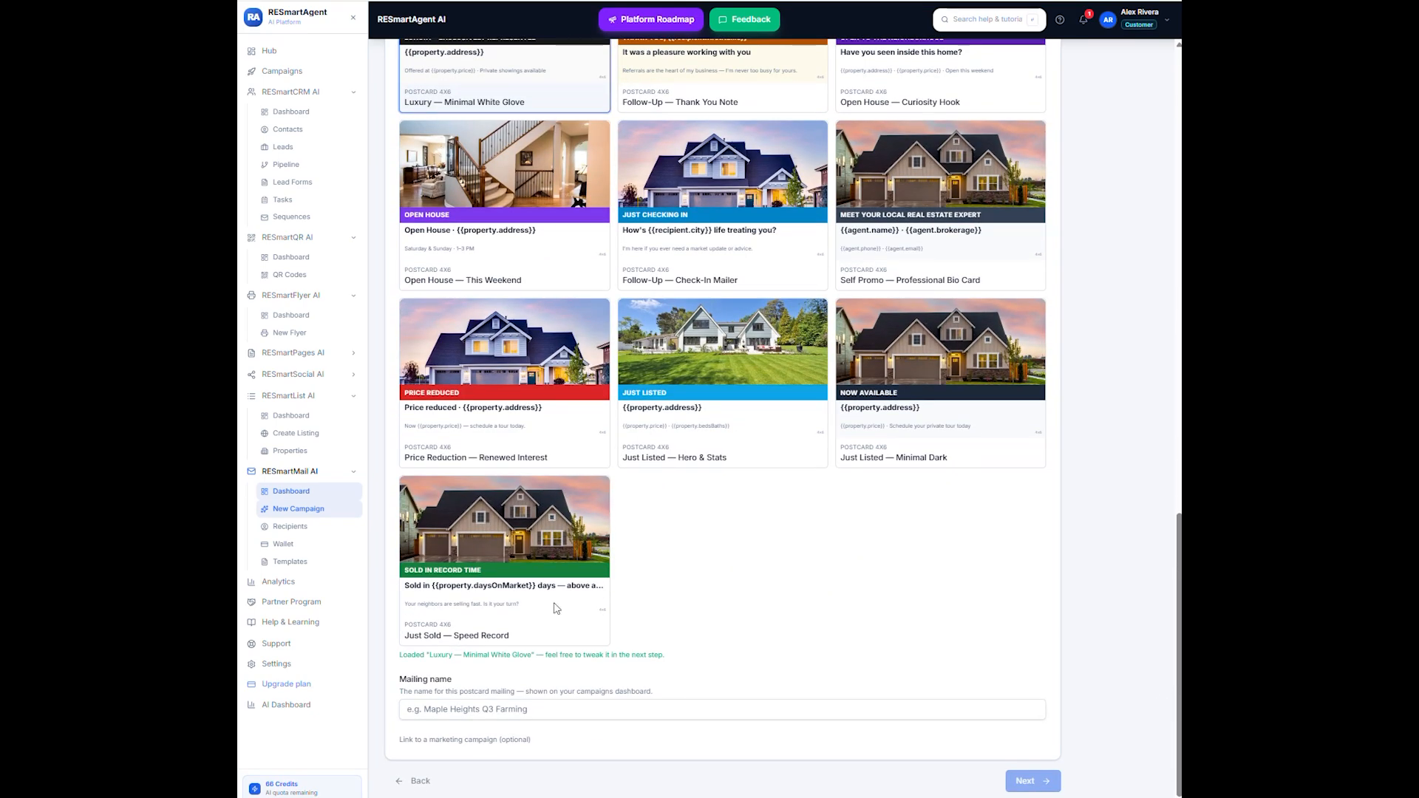
left_click(473, 706)
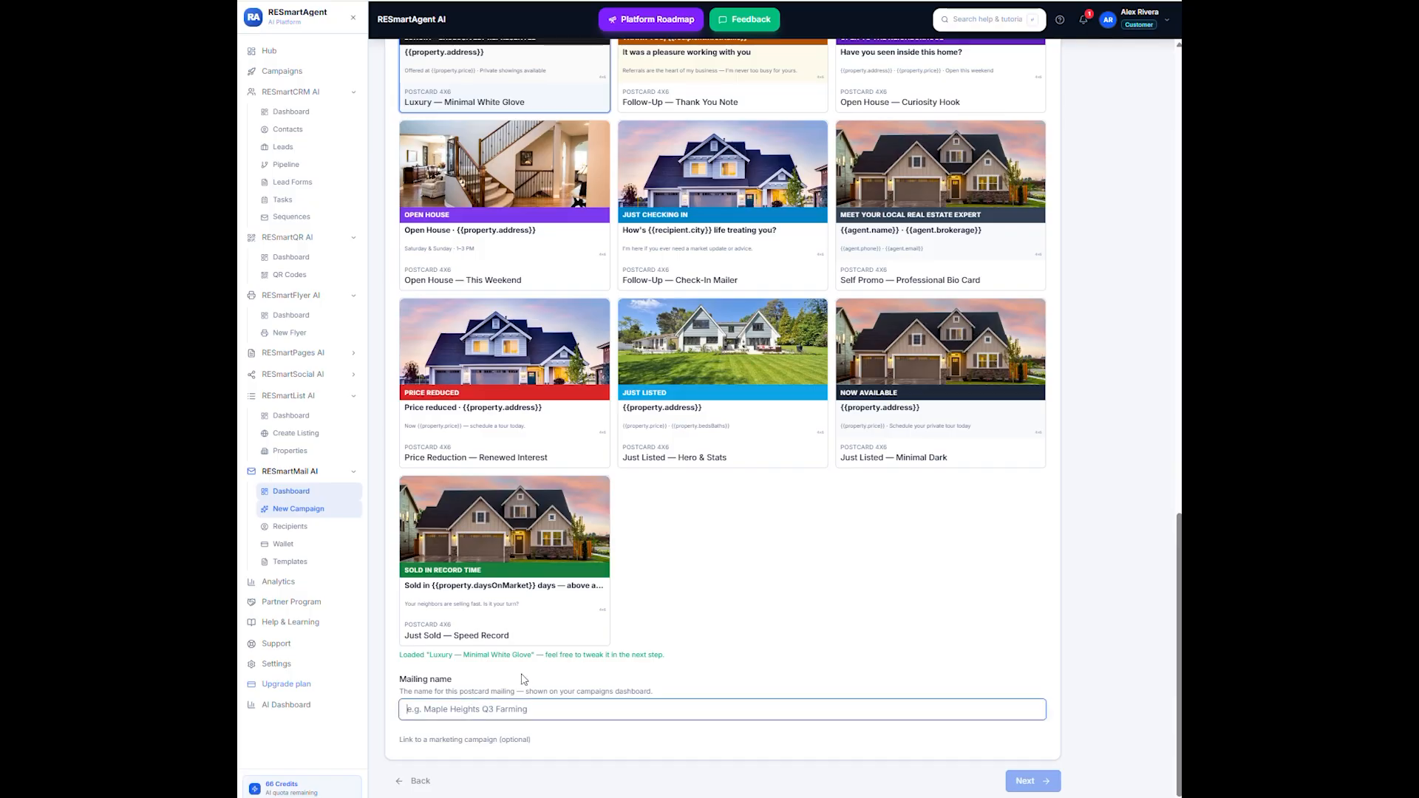
type("123")
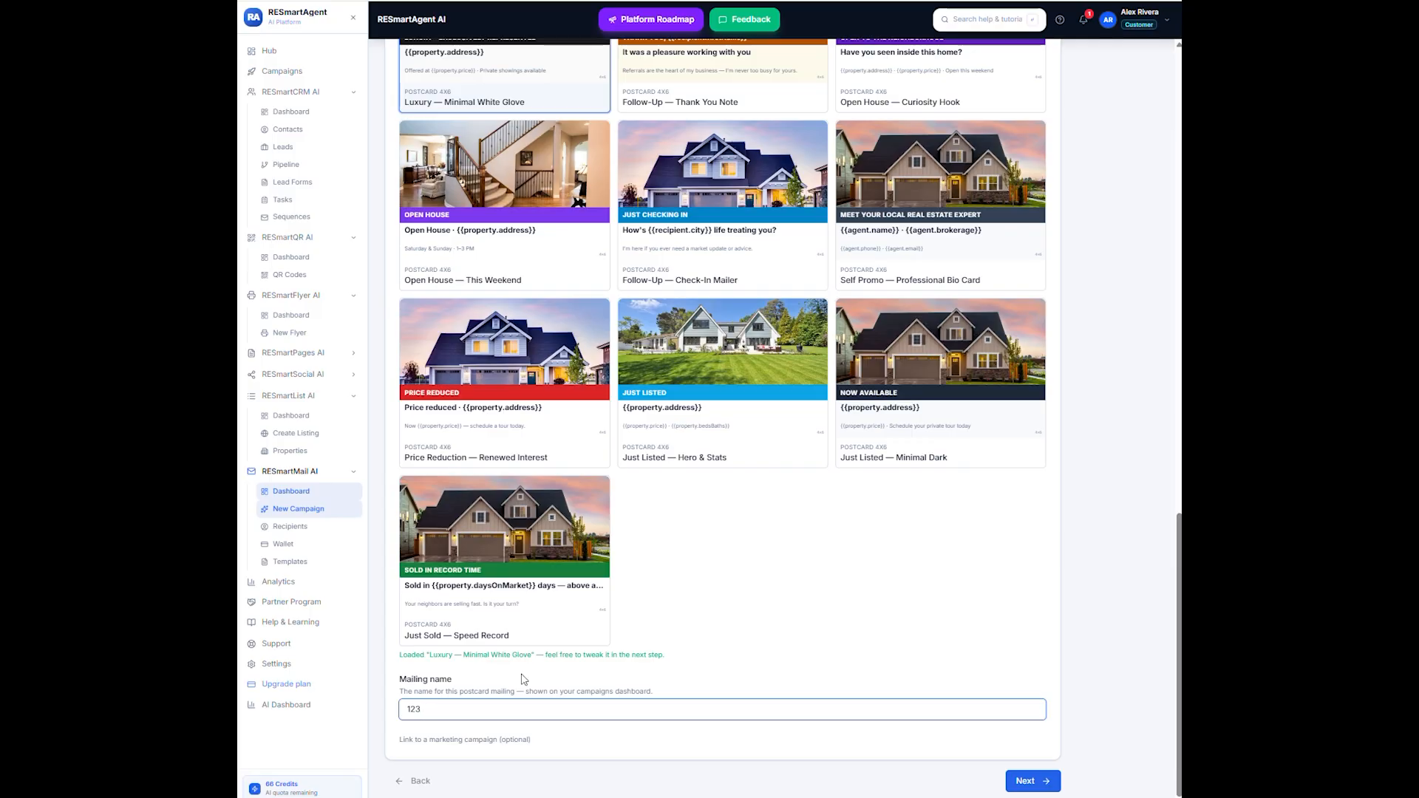
type(" main st listing farm")
left_click(1032, 784)
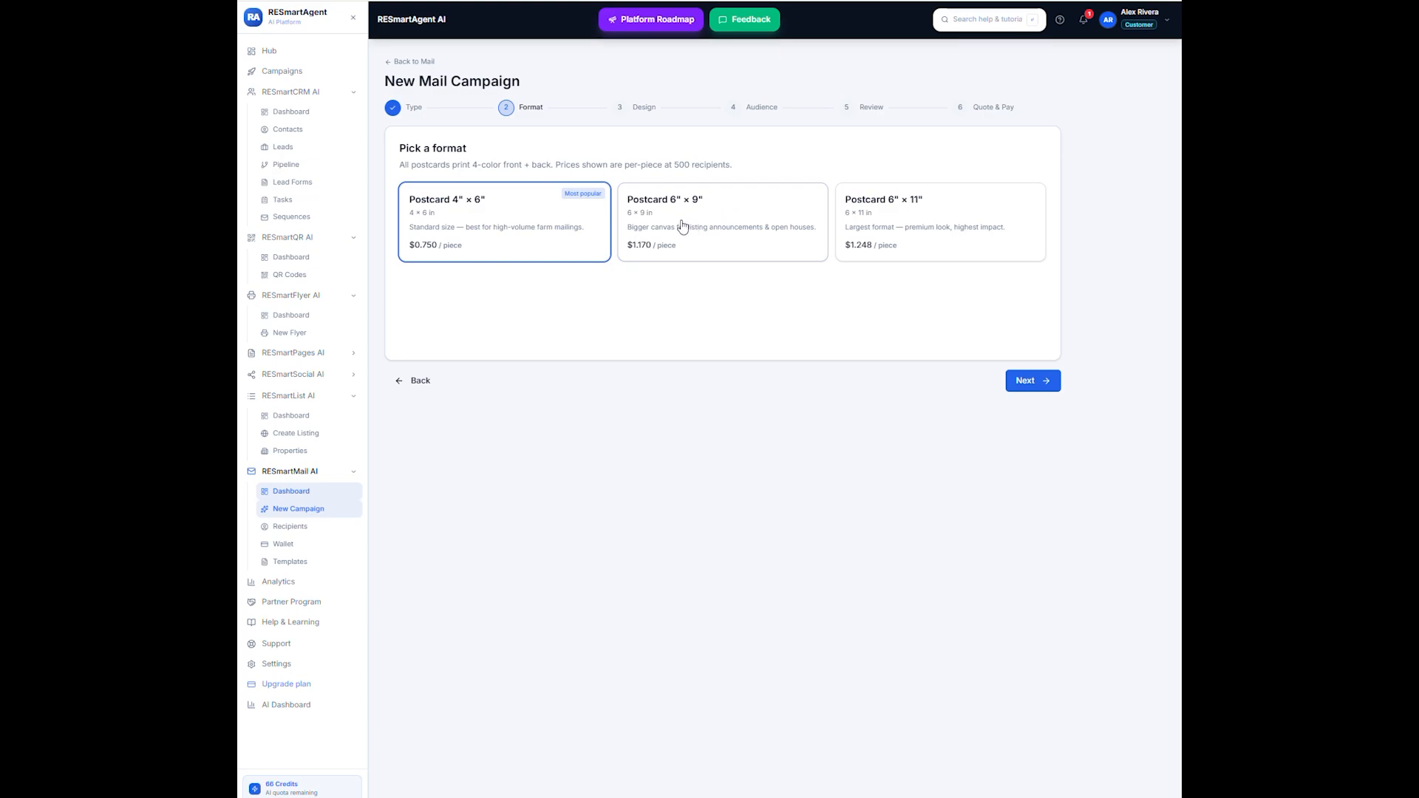
- Choose the Postcard 6" × 9" format, continue to the design stage and check the postcard's back before returning to the front
left_click_drag(681, 225, 695, 213)
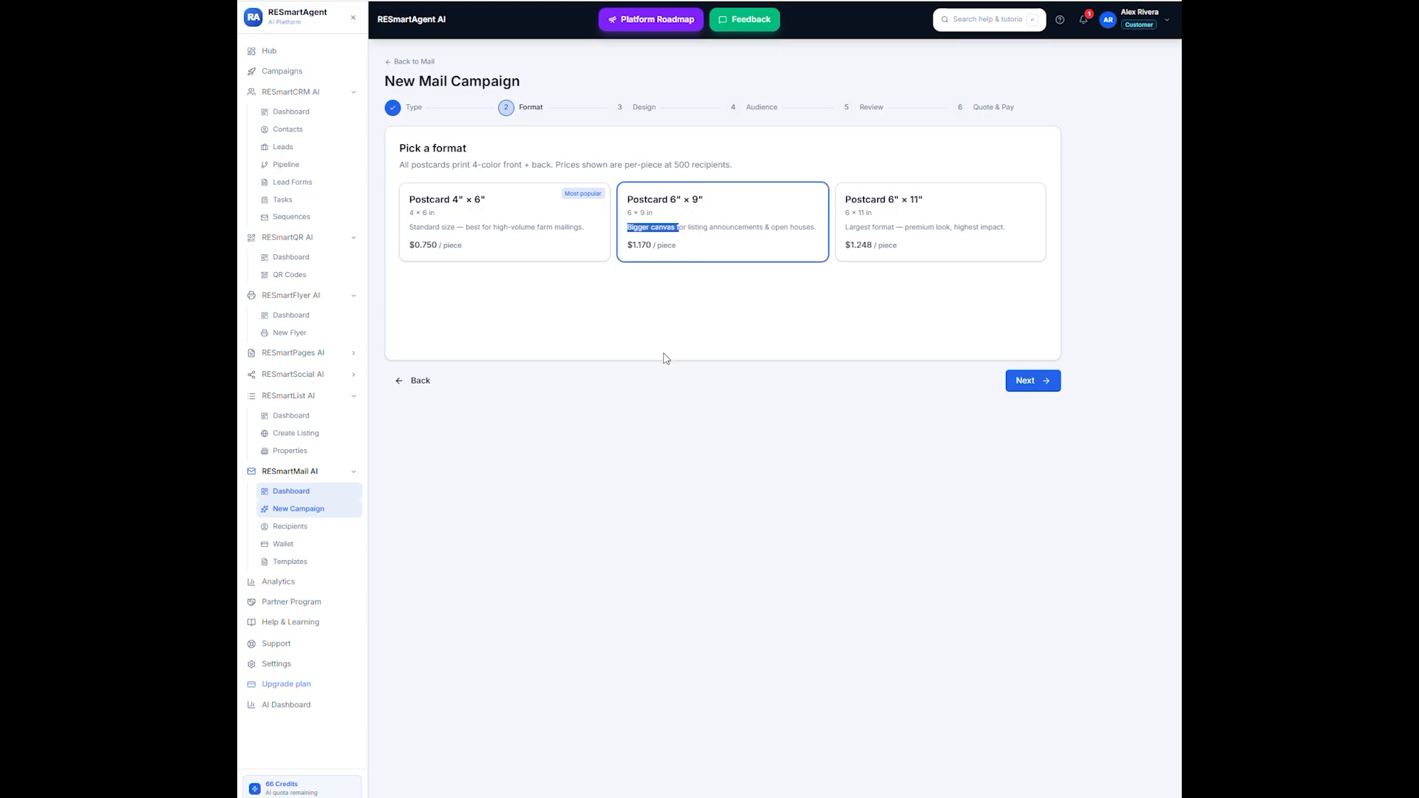
left_click(1038, 382)
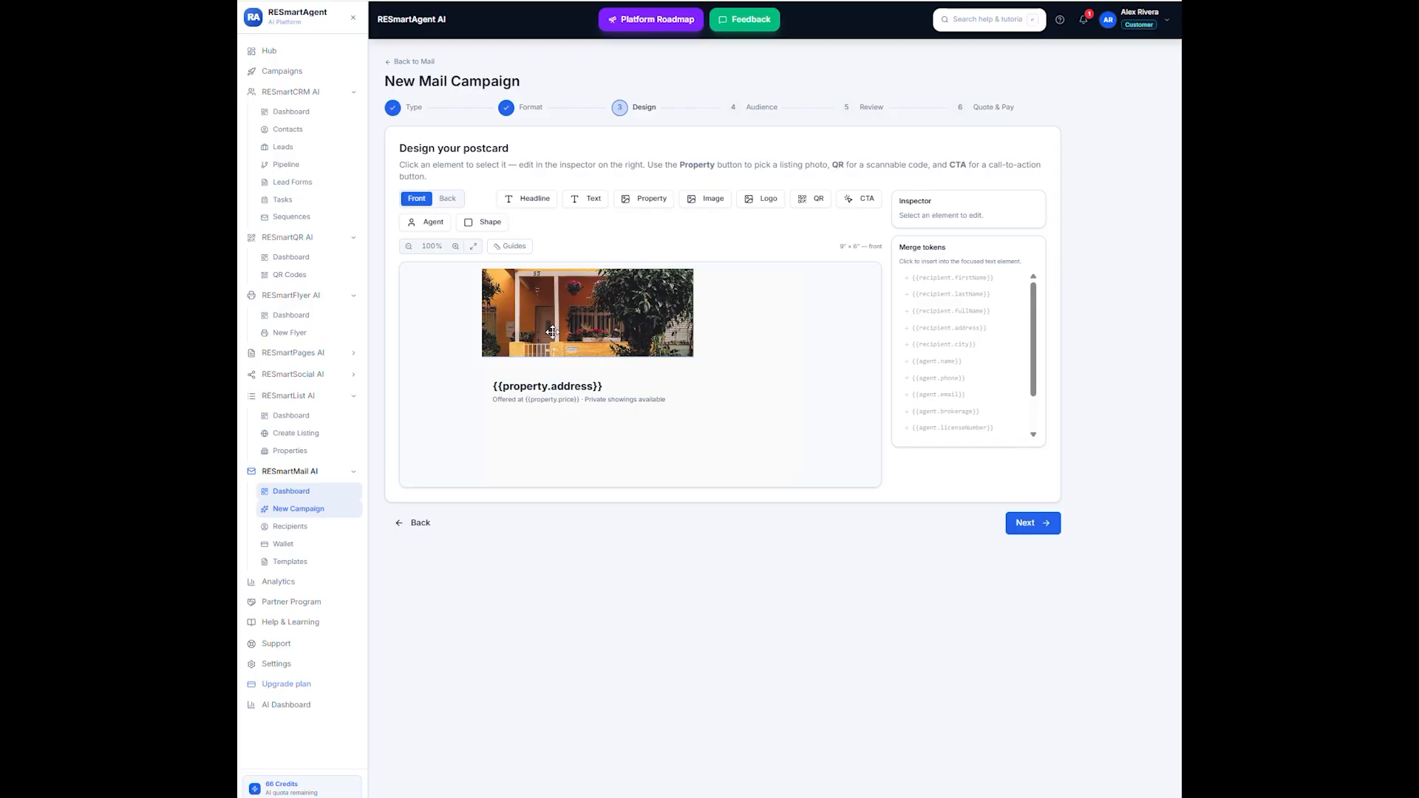
left_click(451, 198)
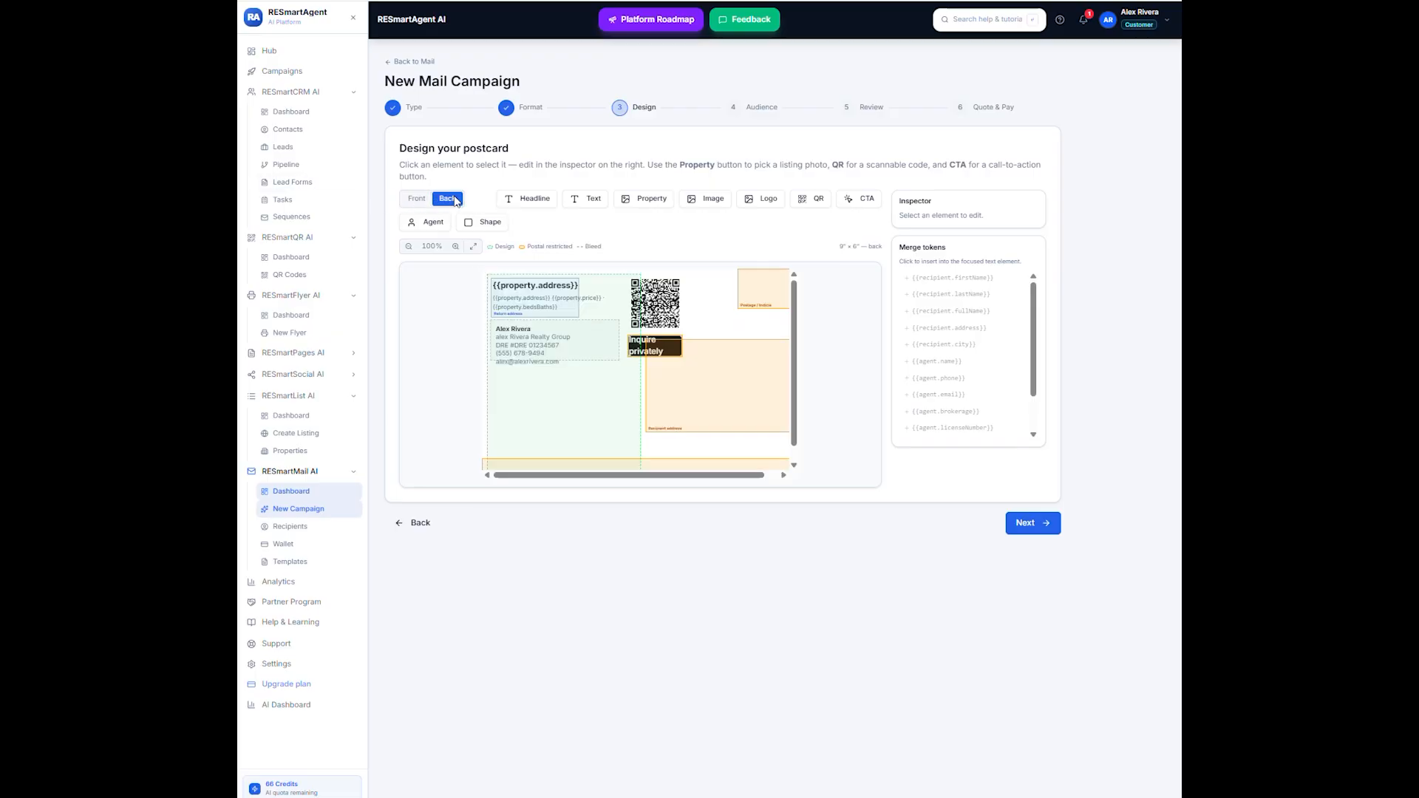
left_click(417, 198)
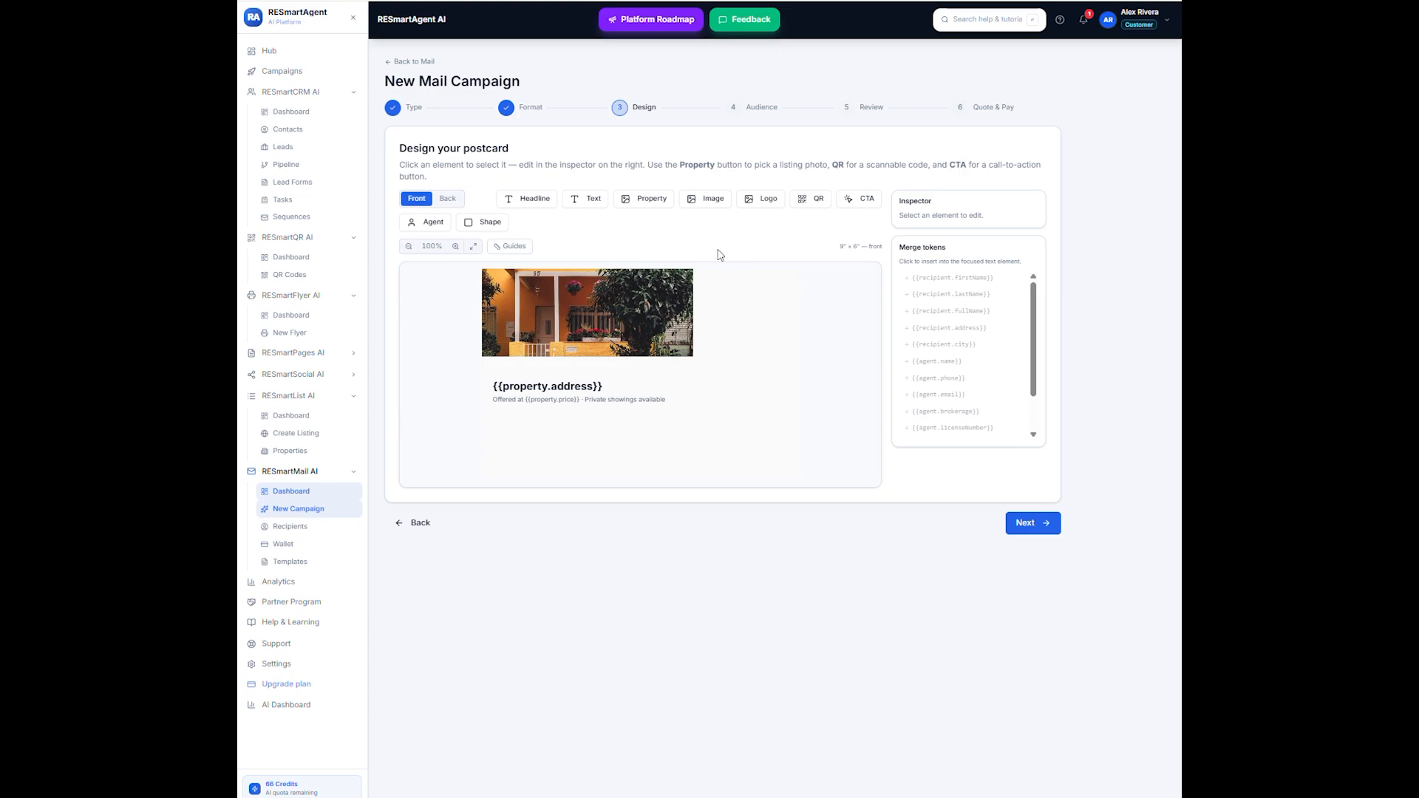
left_click(537, 200)
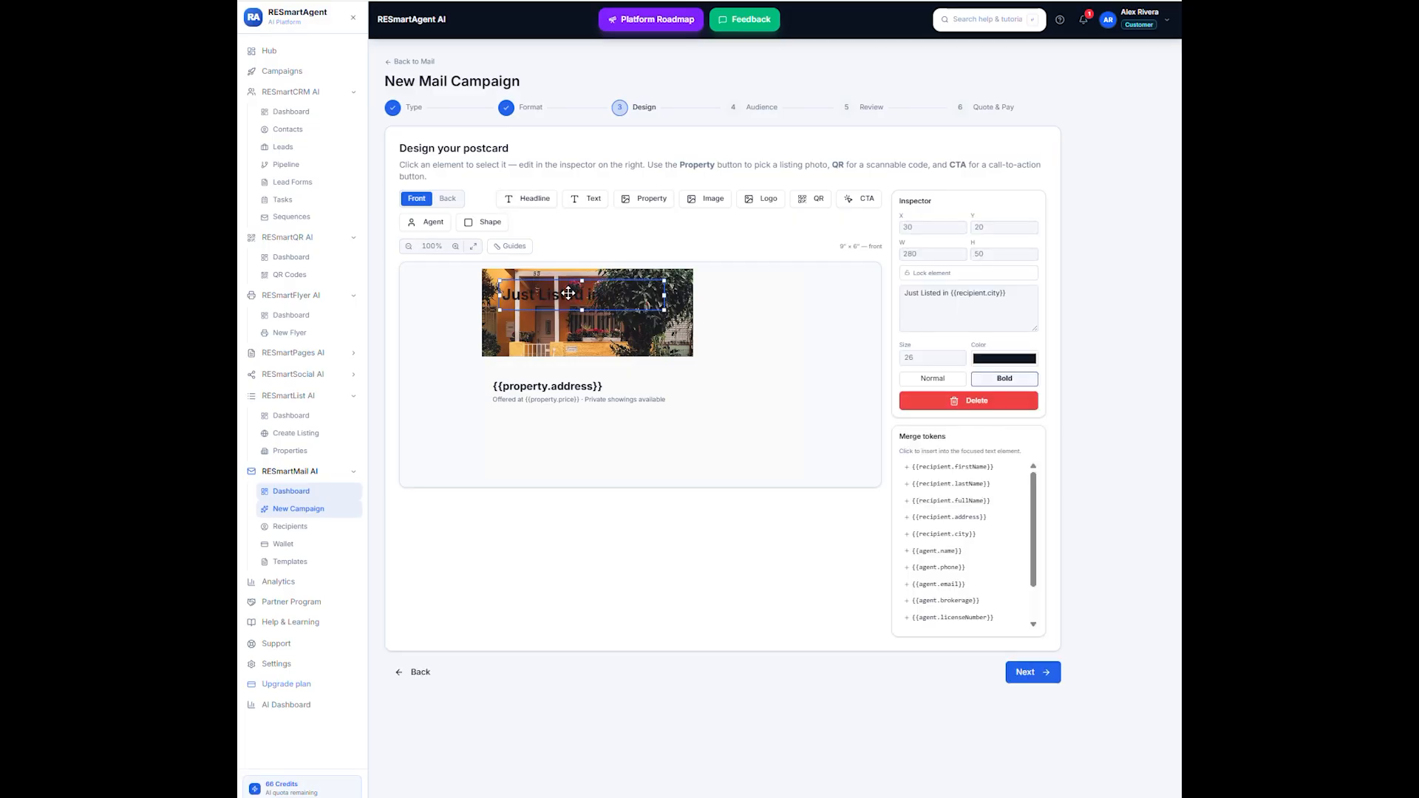
left_click_drag(568, 291, 575, 288)
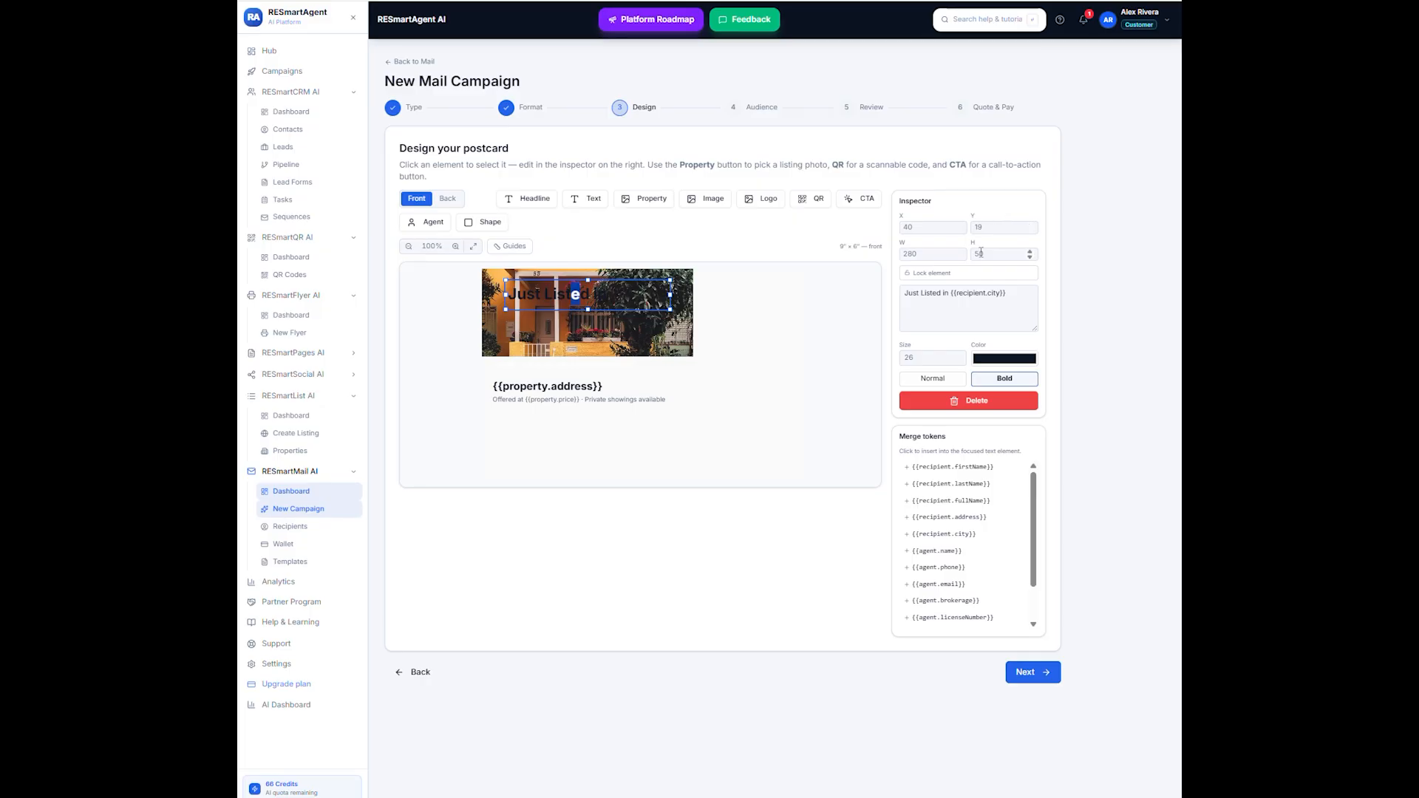
left_click(997, 359)
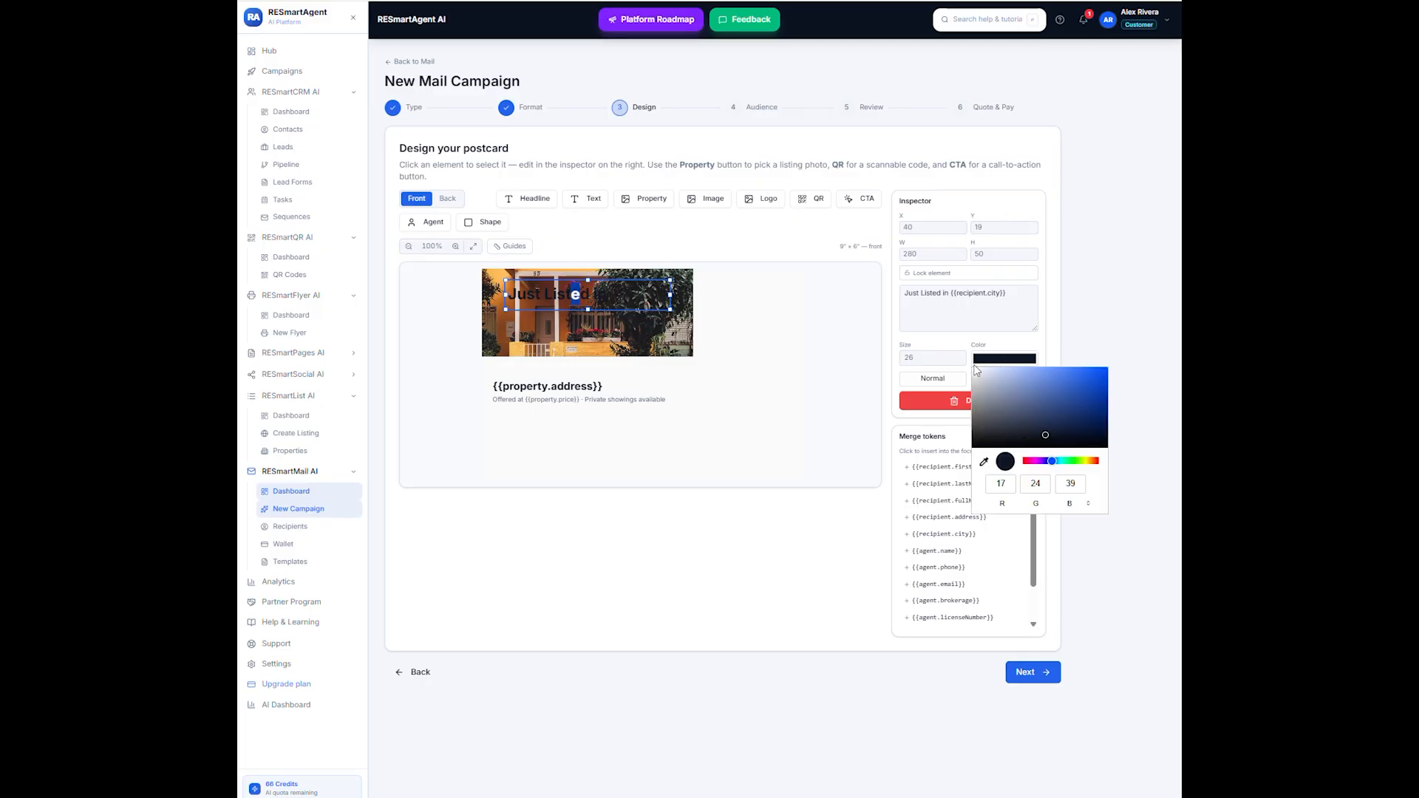
left_click(976, 370)
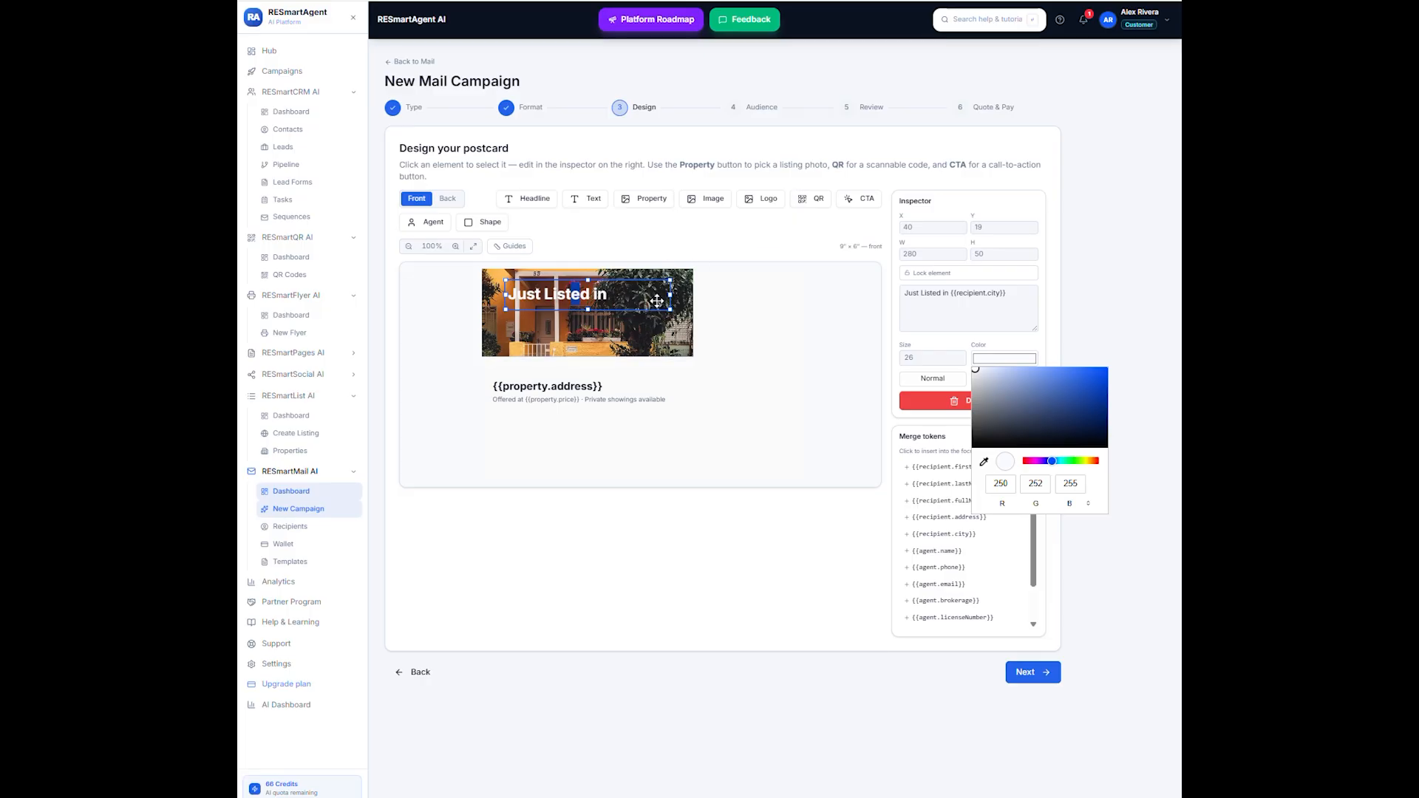
left_click(1171, 489)
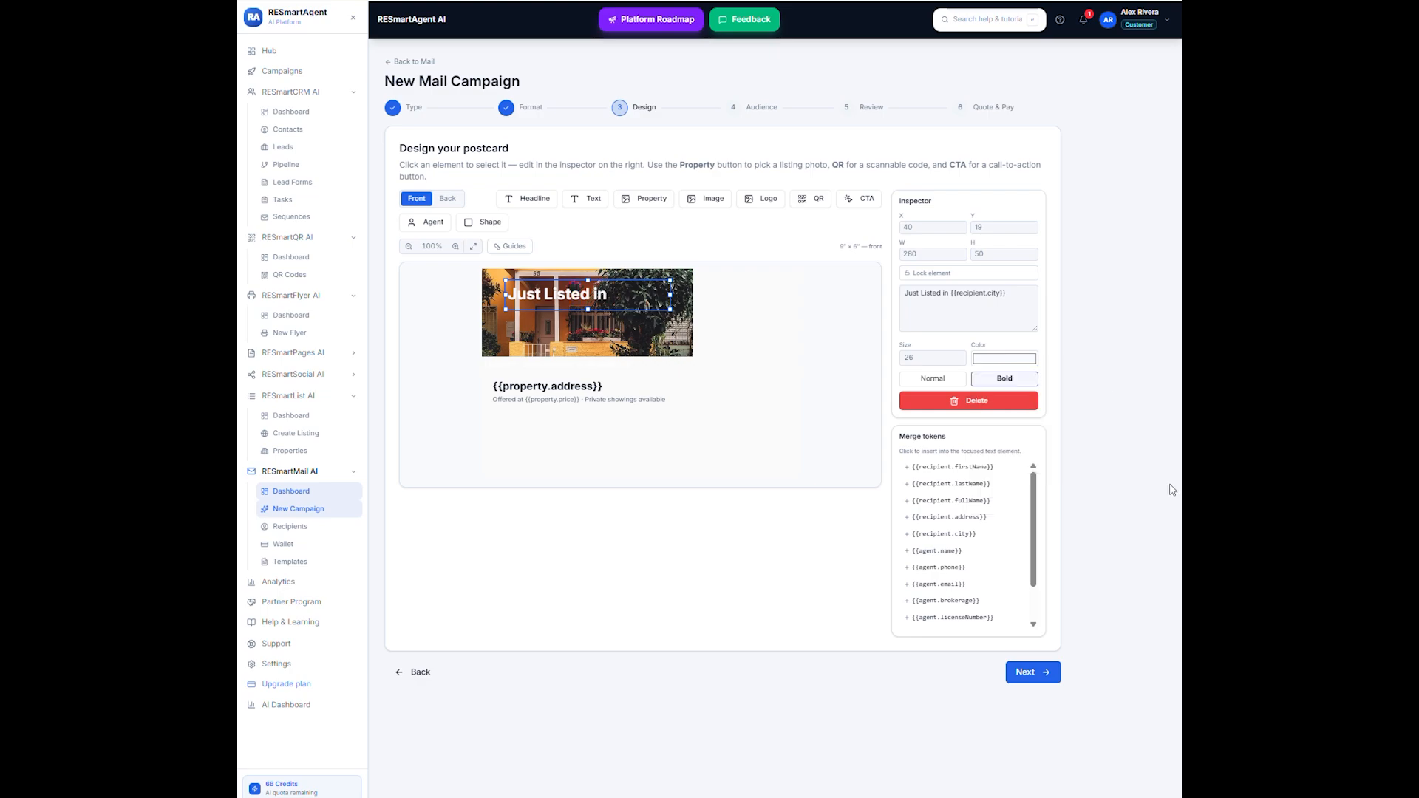
left_click(967, 400)
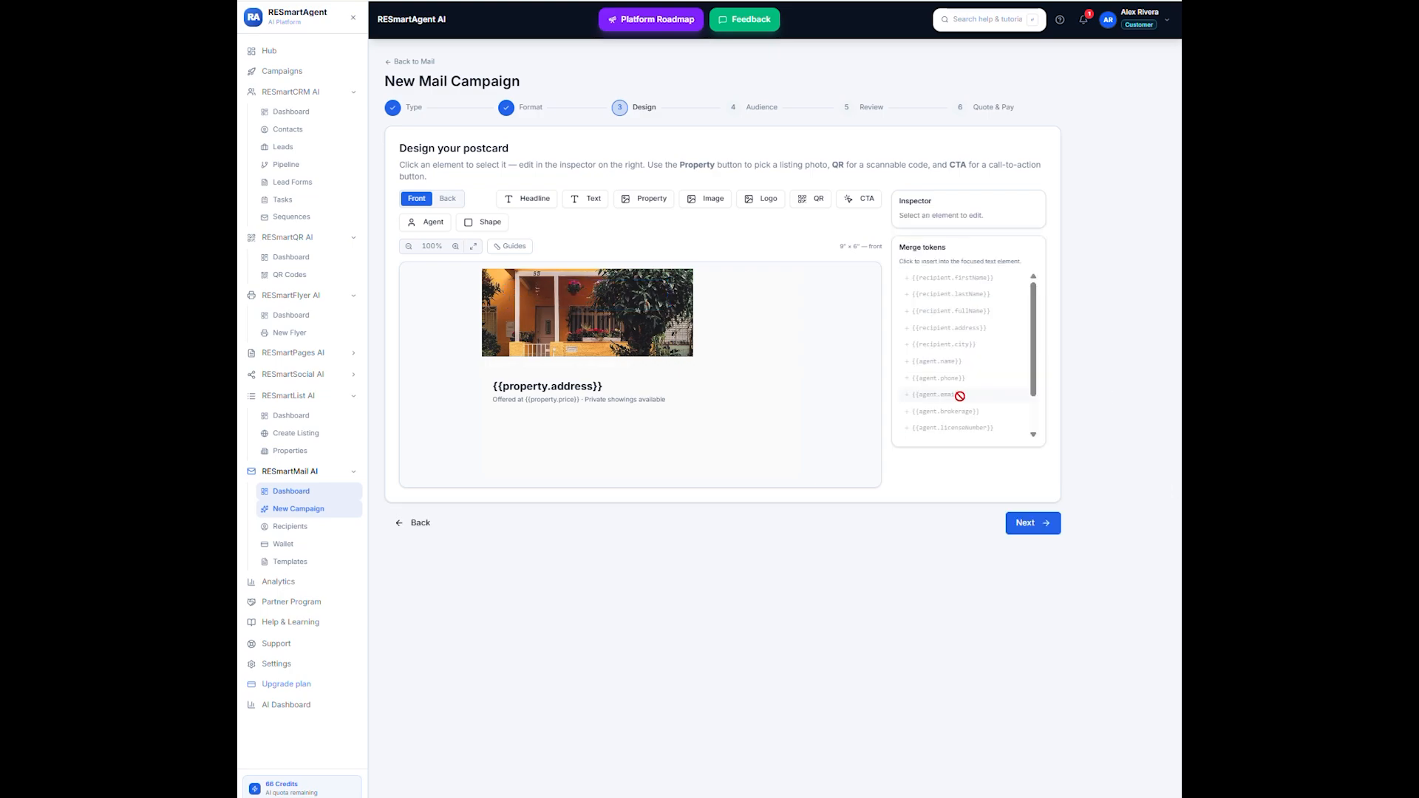
- Add the Williams Landmark logo from the media library and place it below the front photo at about X 233, Y 152, sized about 113 × 57
left_click(763, 197)
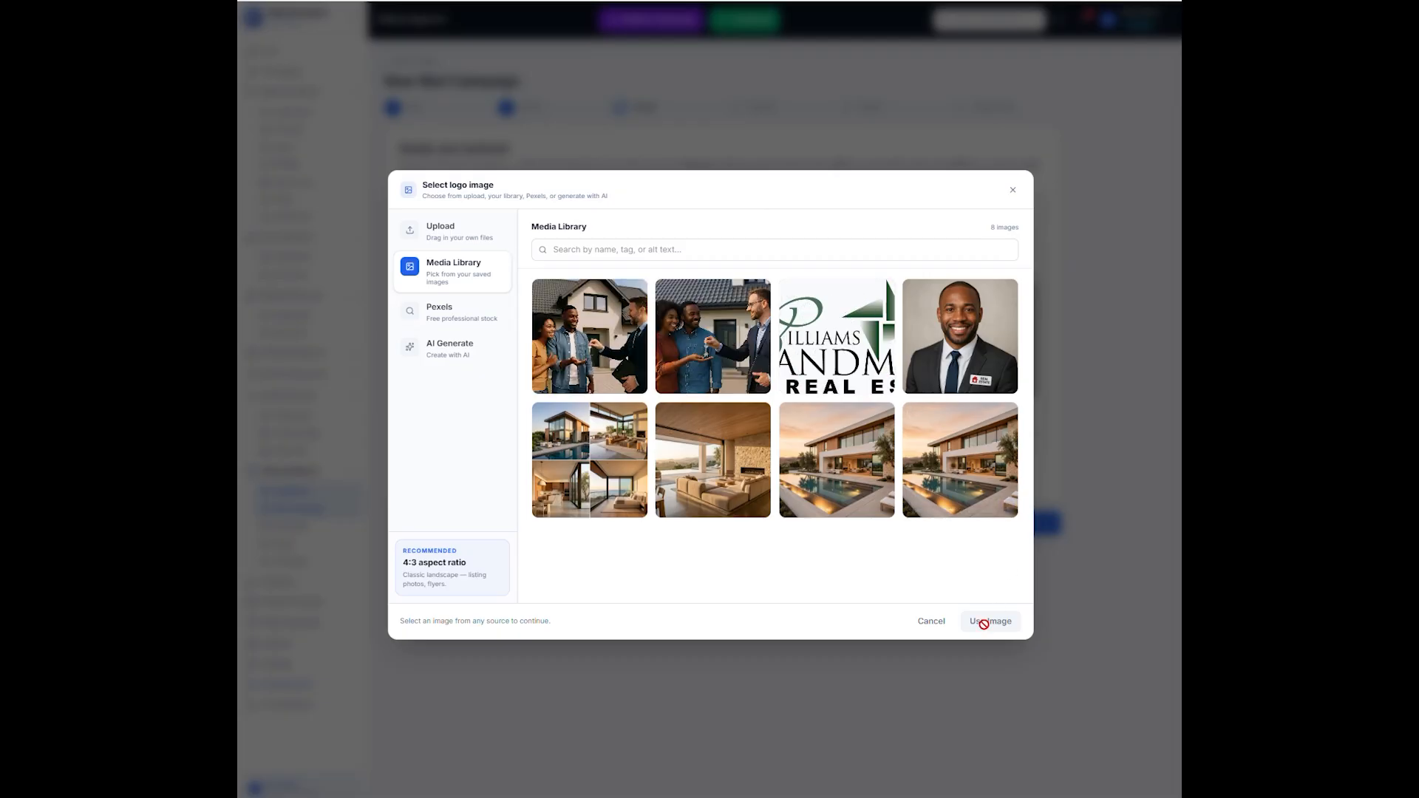
left_click(815, 360)
left_click(990, 619)
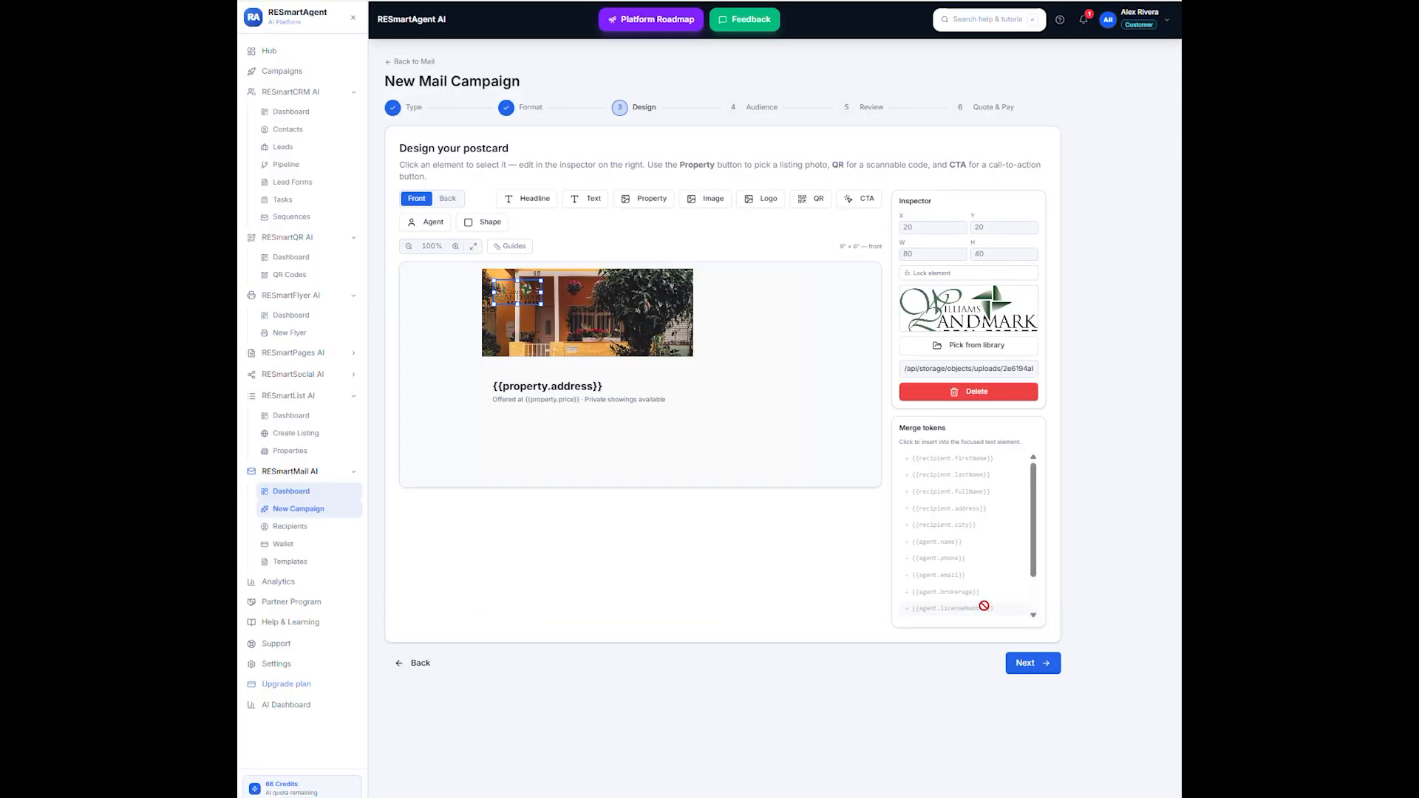
left_click_drag(533, 291, 693, 401)
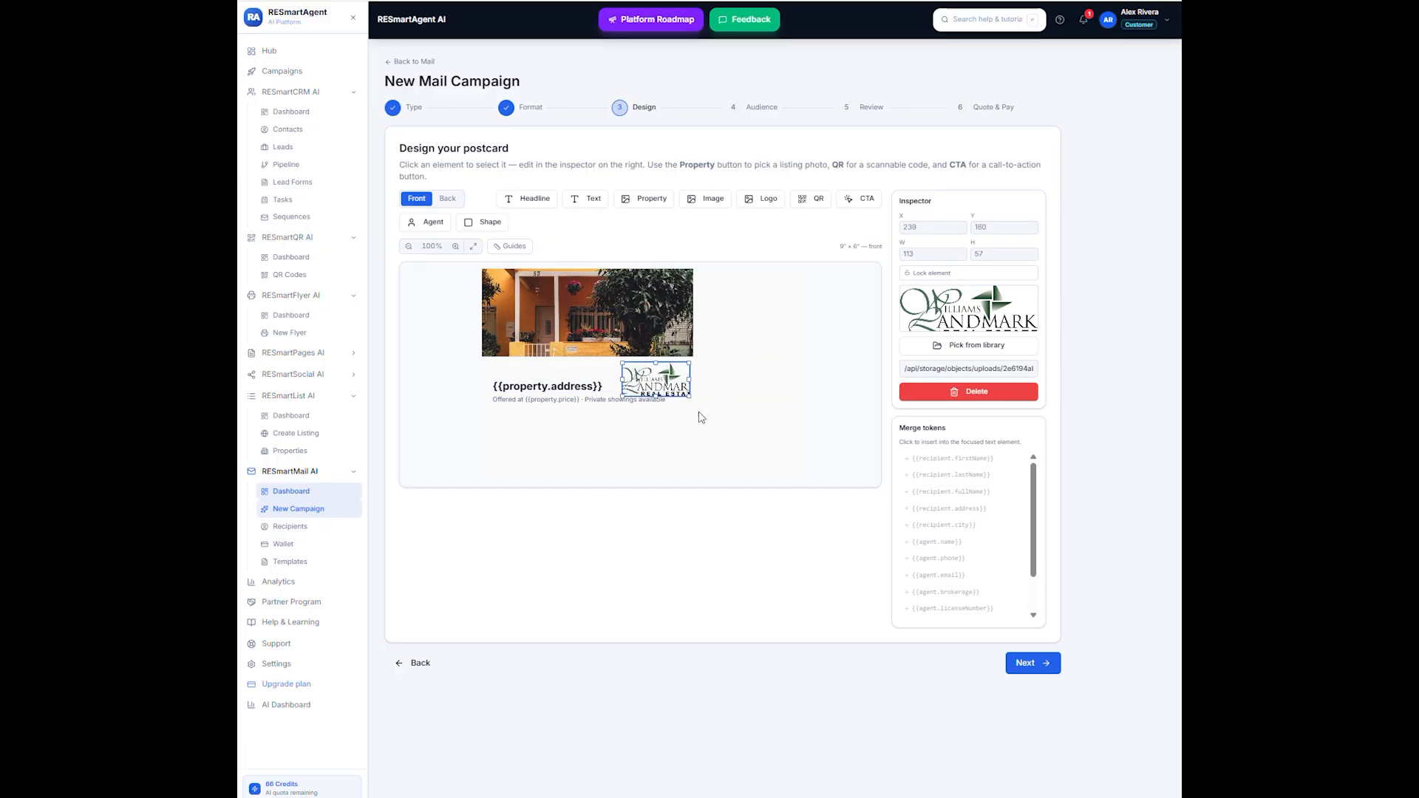
left_click(688, 427)
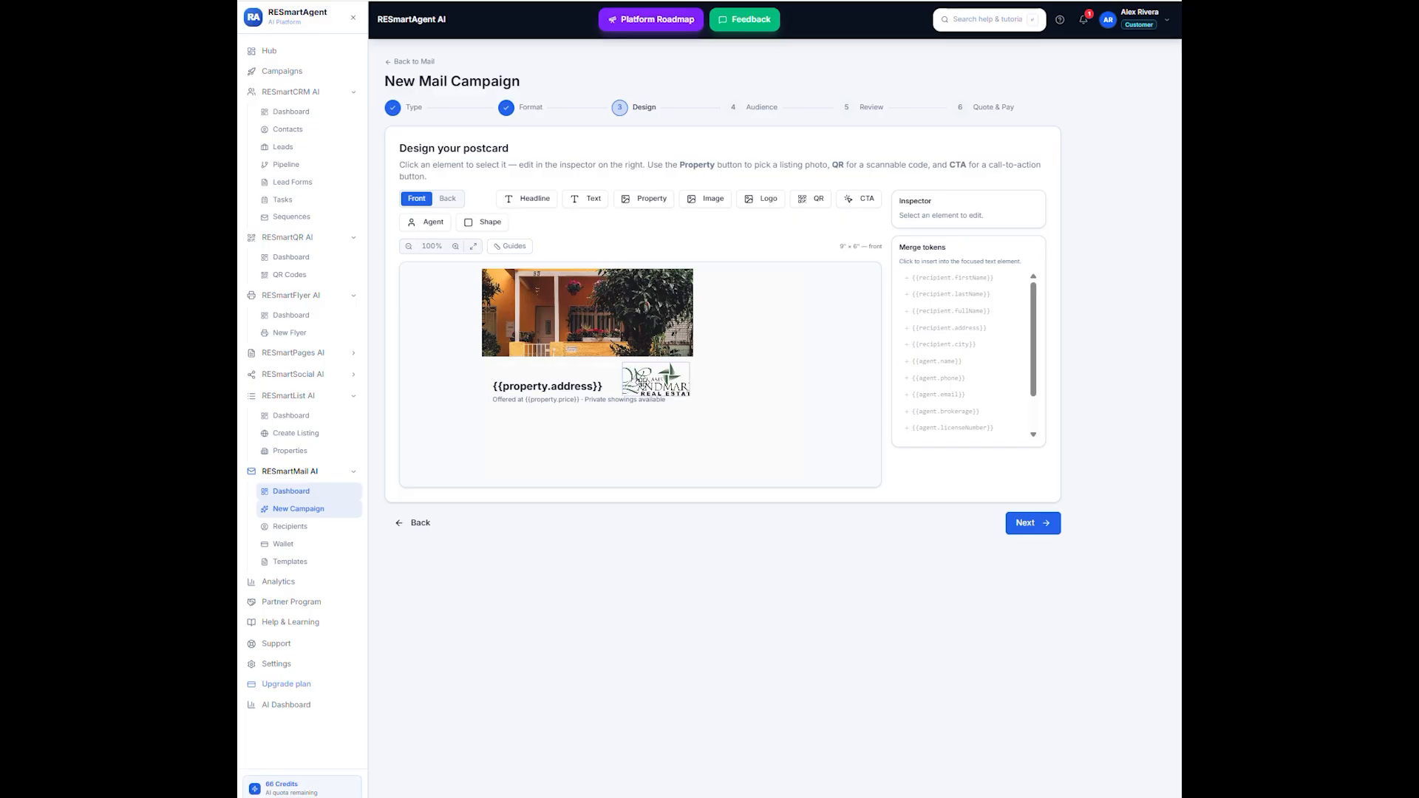
mouse_move(643, 382)
left_mouse_down()
mouse_move(577, 458)
mouse_move(633, 419)
mouse_move(640, 376)
left_mouse_up()
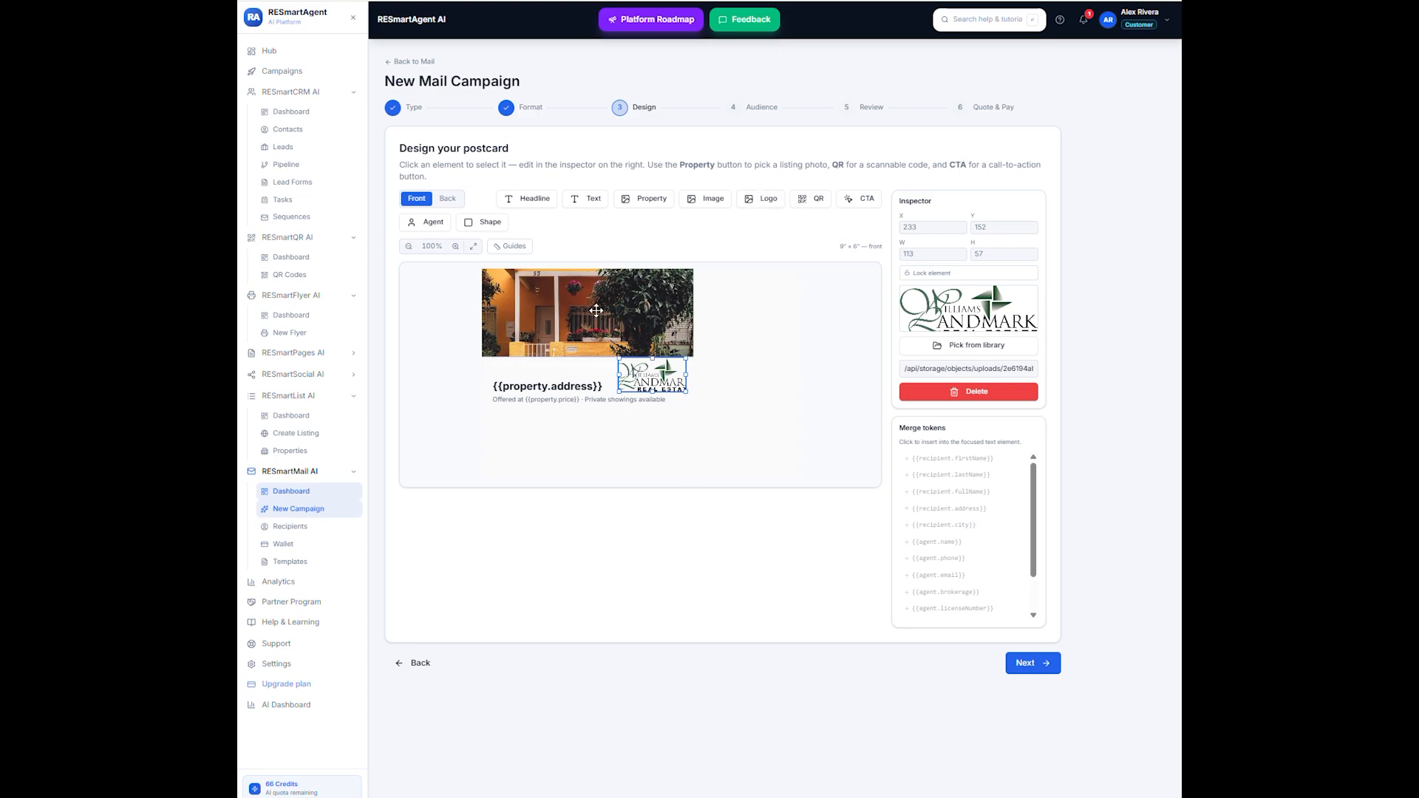
- Shift the front photo to about X 8, Y 8 and replace it with the media library's picture of the modern house with a pool
left_click_drag(597, 310, 592, 319)
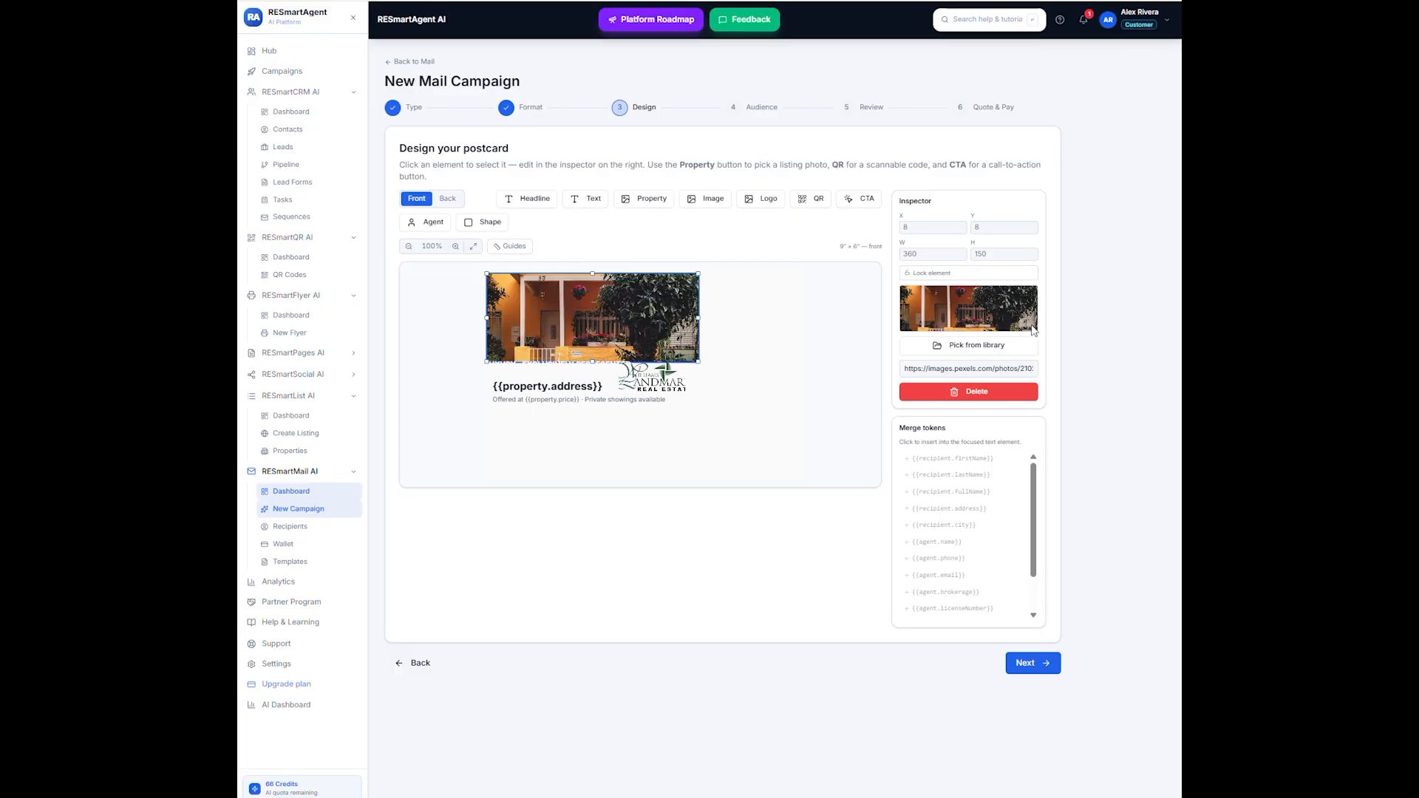
left_click(966, 347)
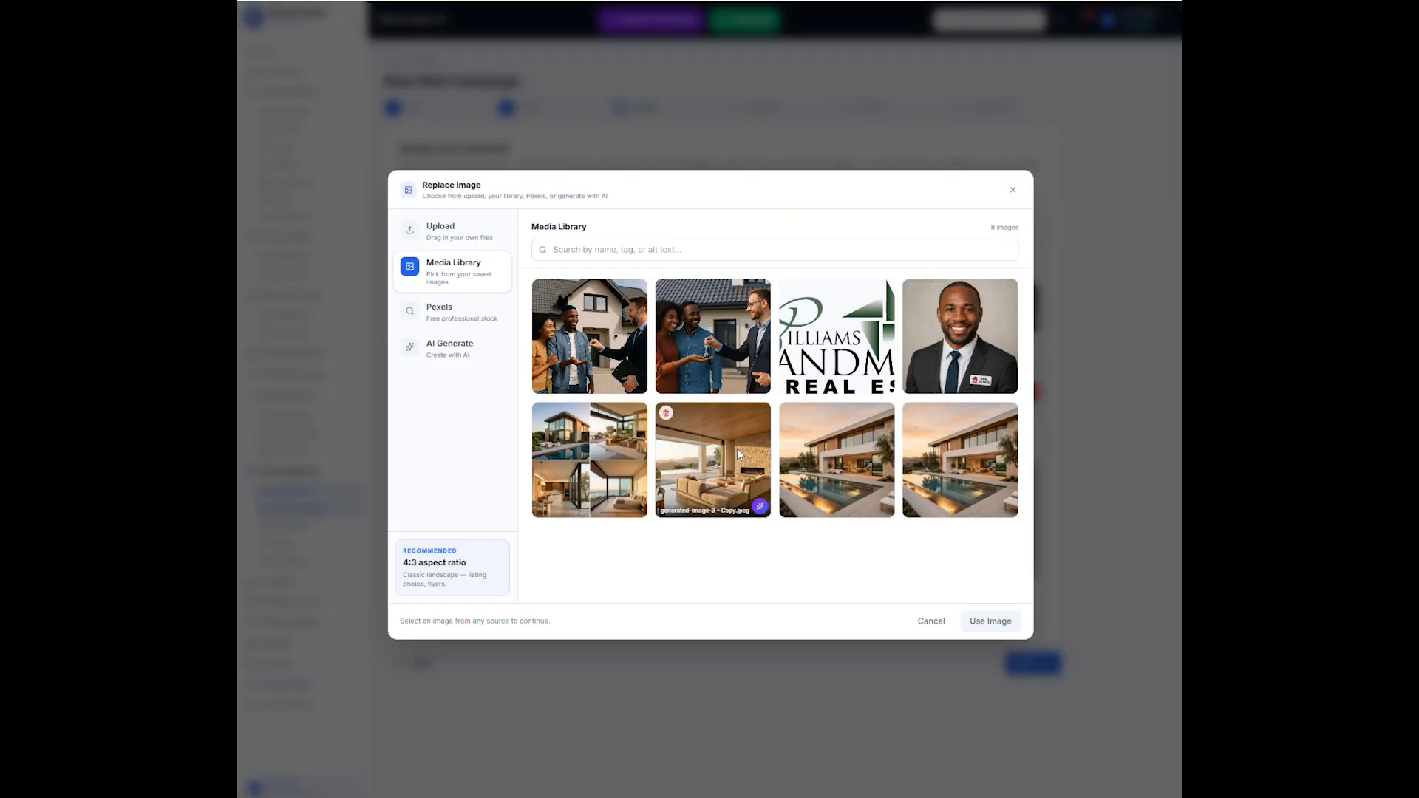
left_click(844, 468)
left_click(1017, 620)
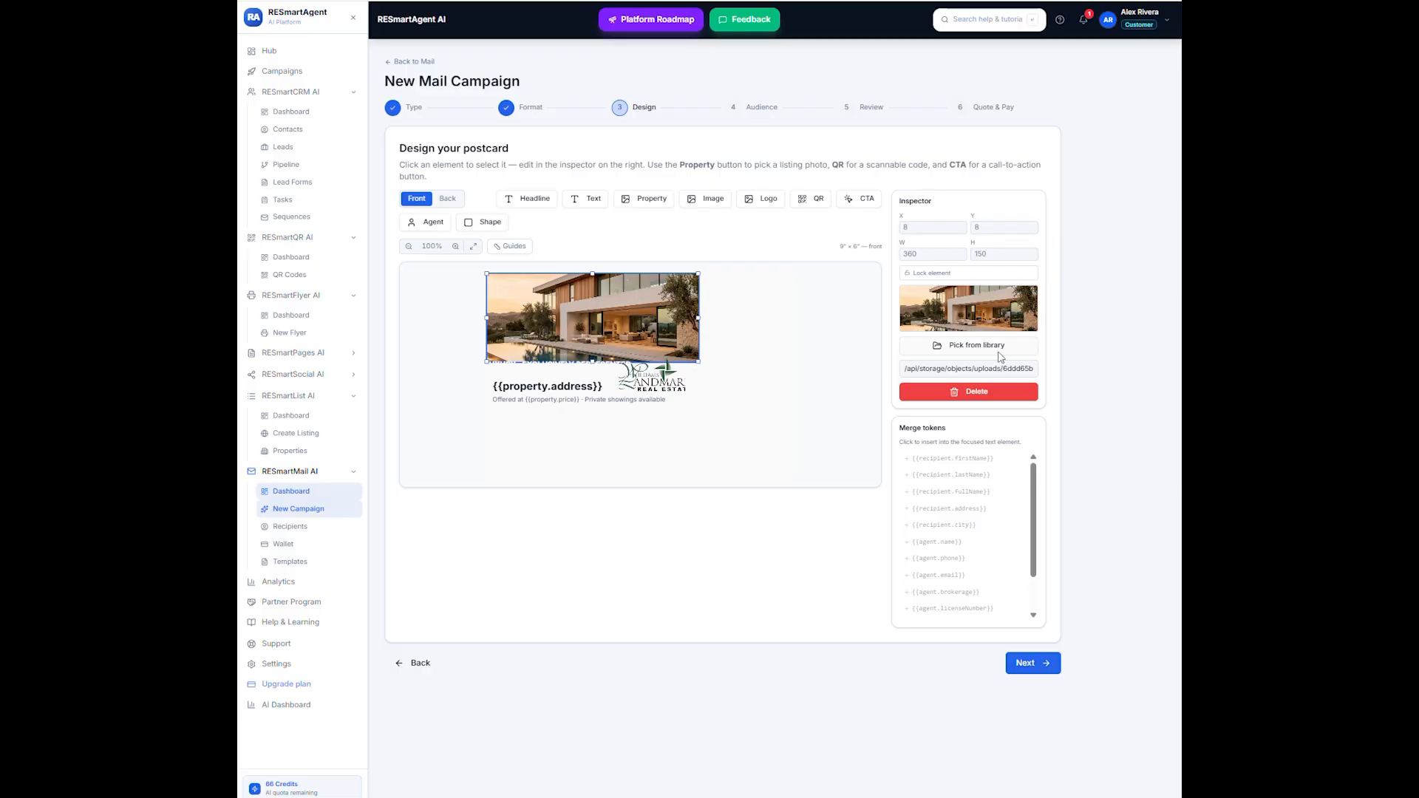
- Search the Pexels stock photos for "modern tudor home" as a possible replacement for the front photo
left_click(972, 346)
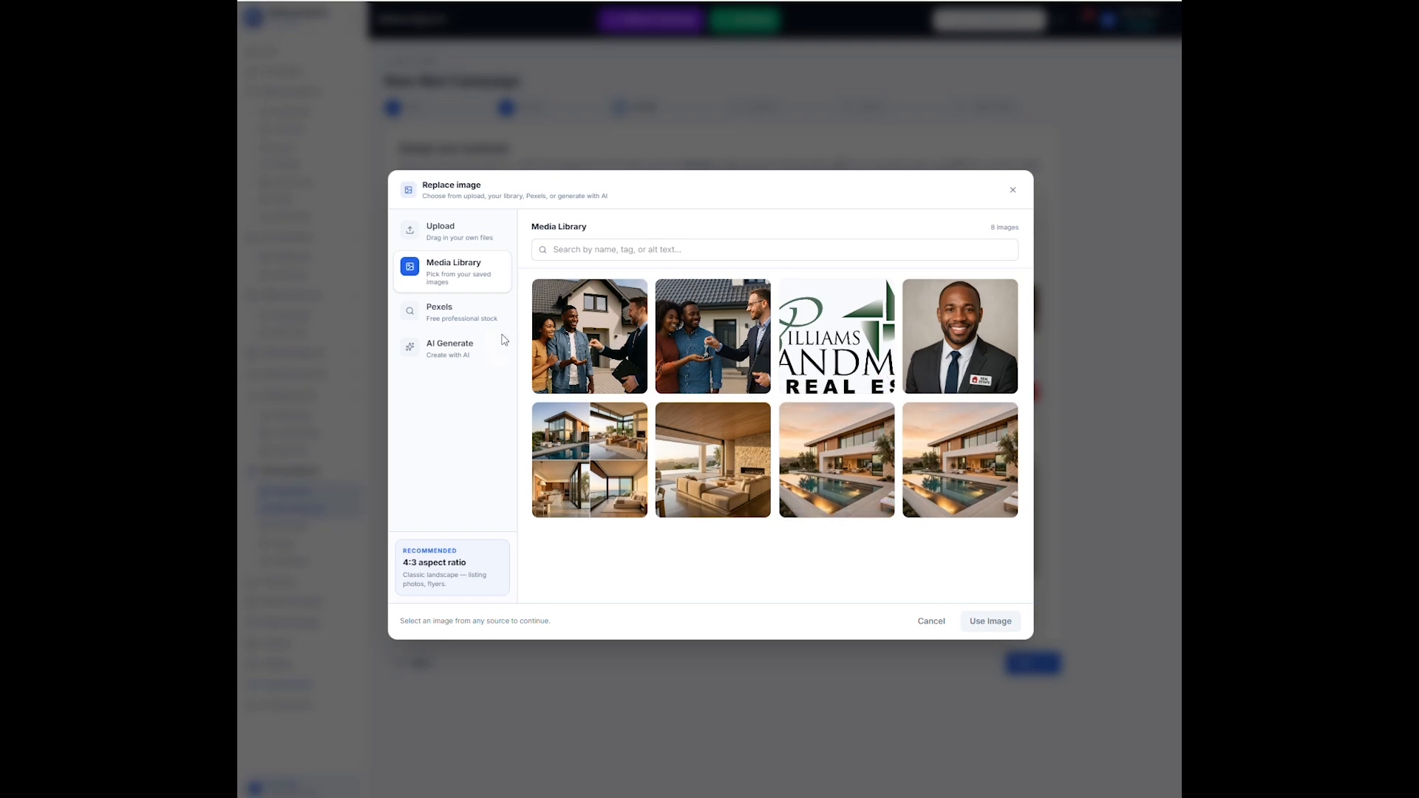
left_click(452, 308)
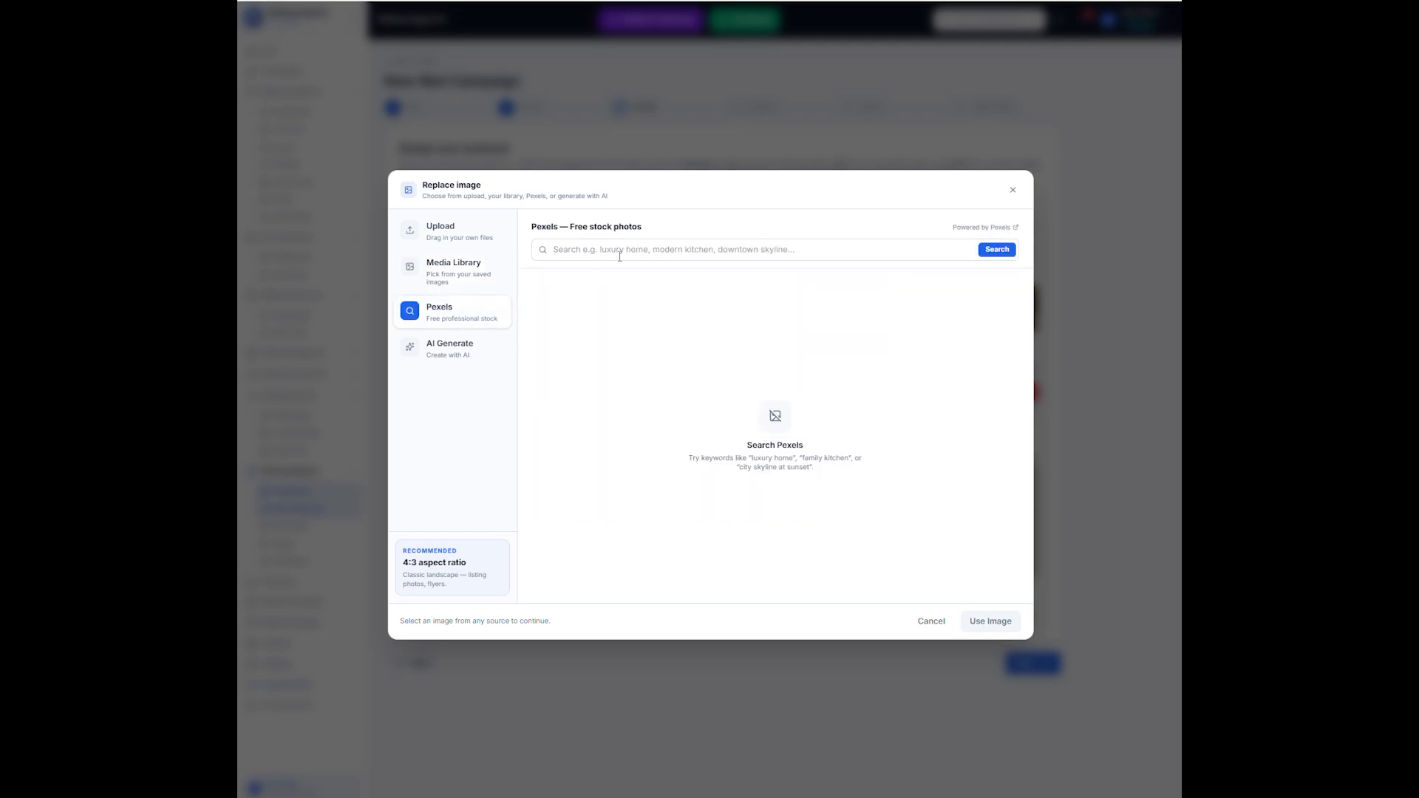
left_click(625, 242)
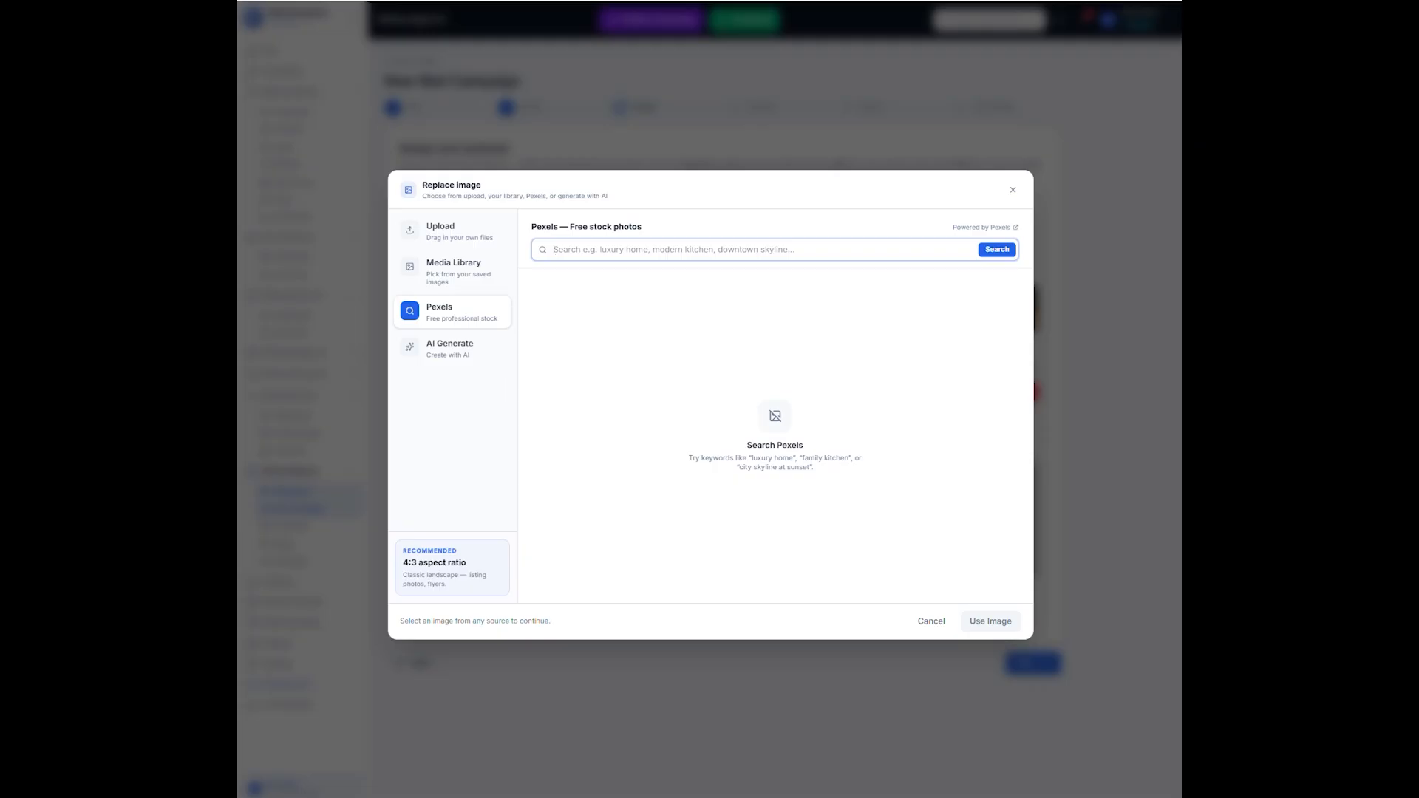
type("modern tudor")
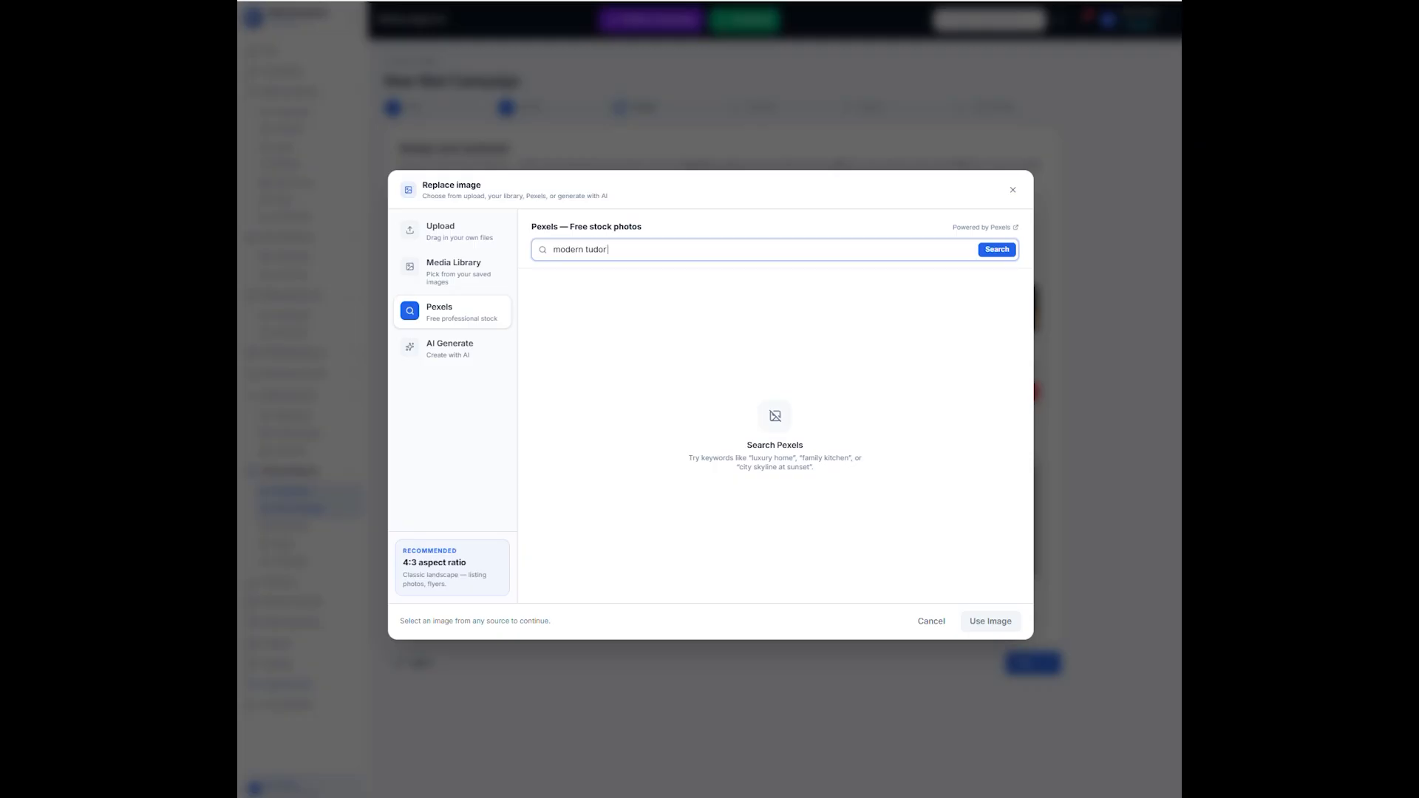
type(" home")
key("Return")
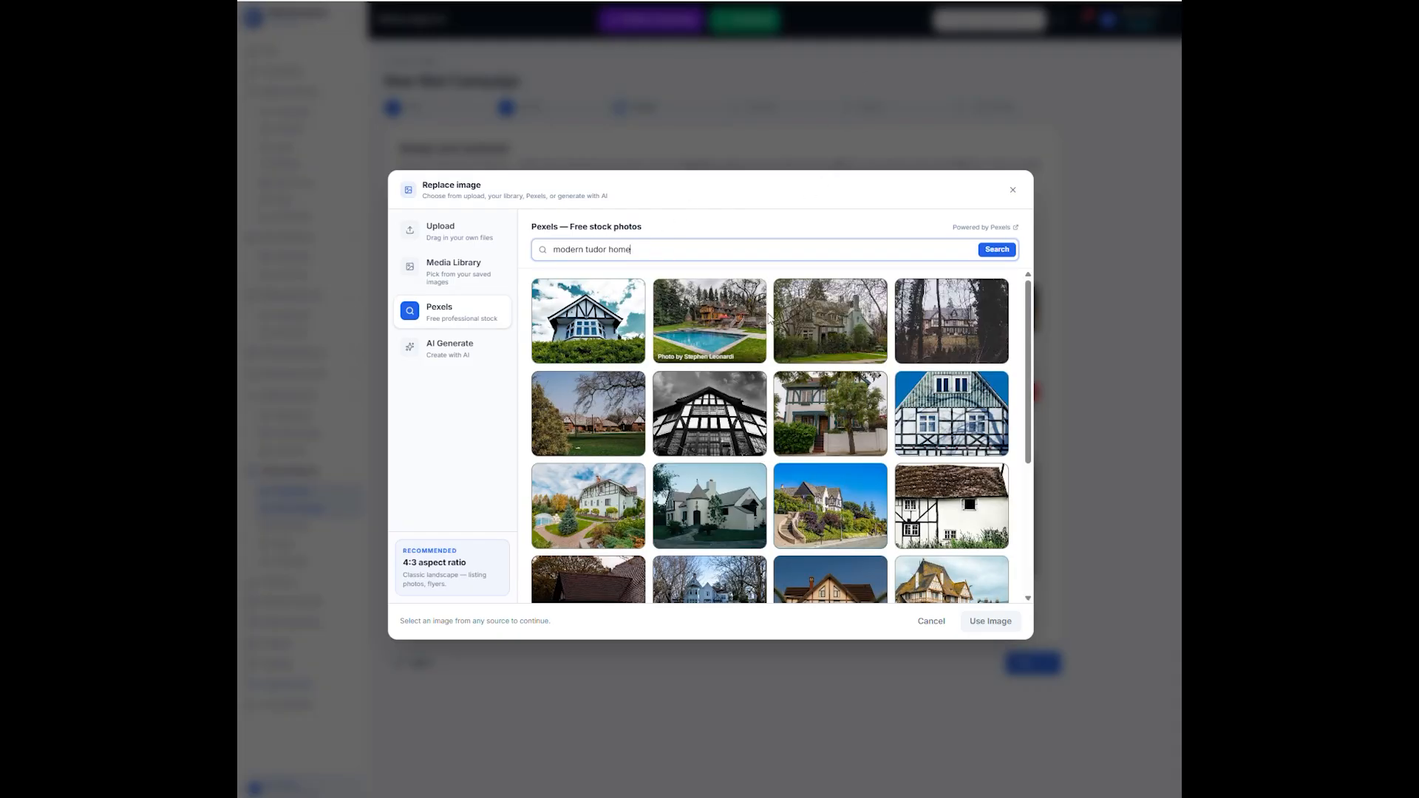
- Review the AI image generation options, including style, aspect ratio and image count, and leave the image picker without replacing the photo
left_click(484, 341)
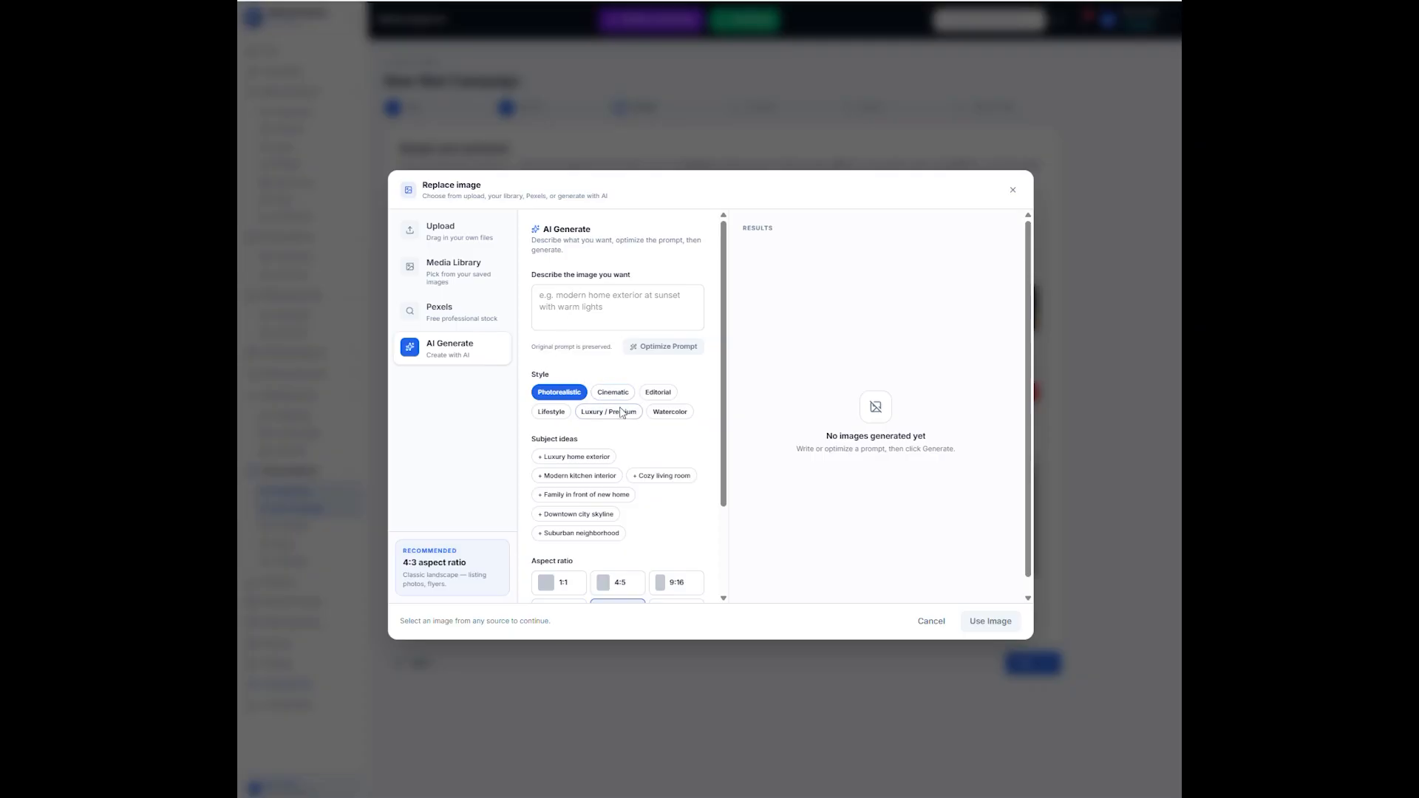
scroll(628, 418, "down", 3)
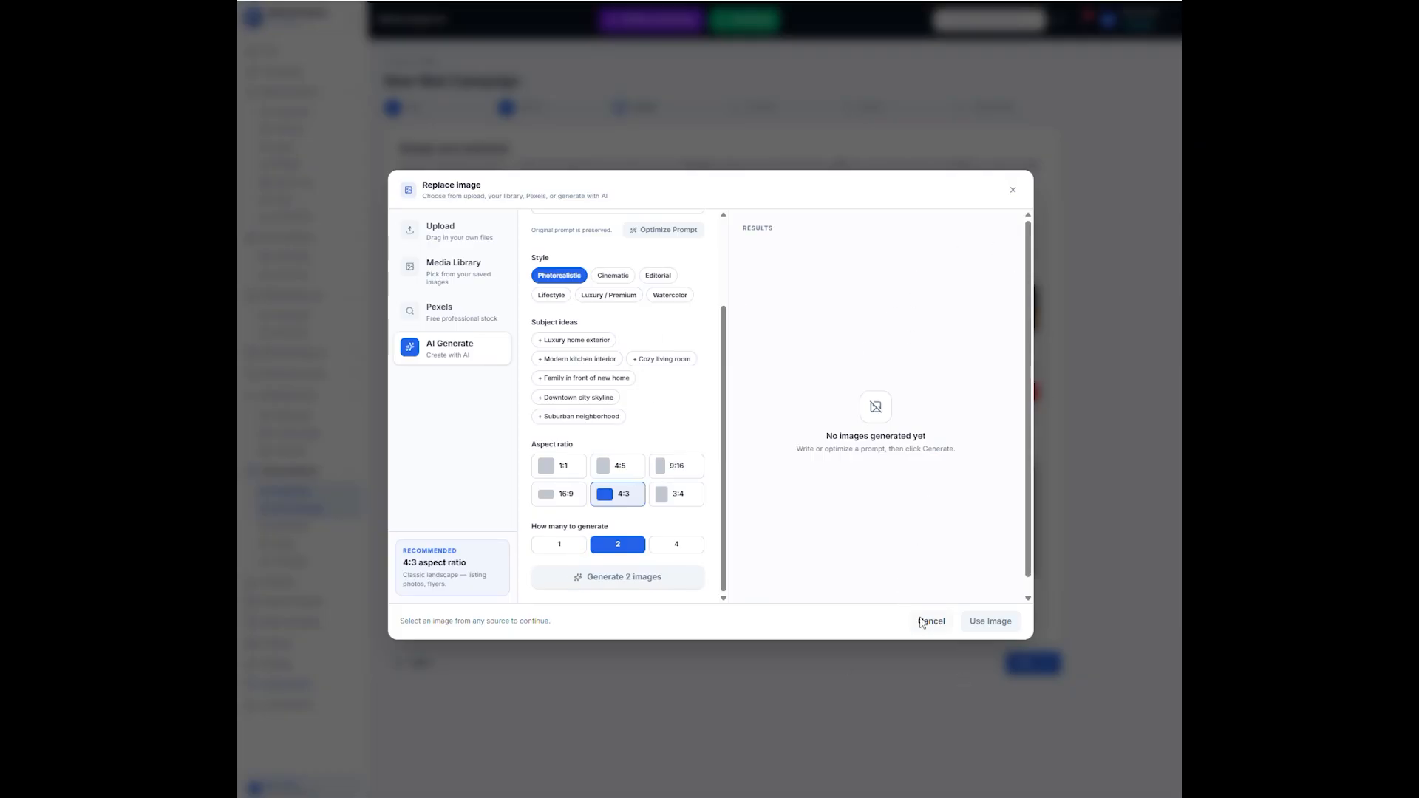
left_click(928, 621)
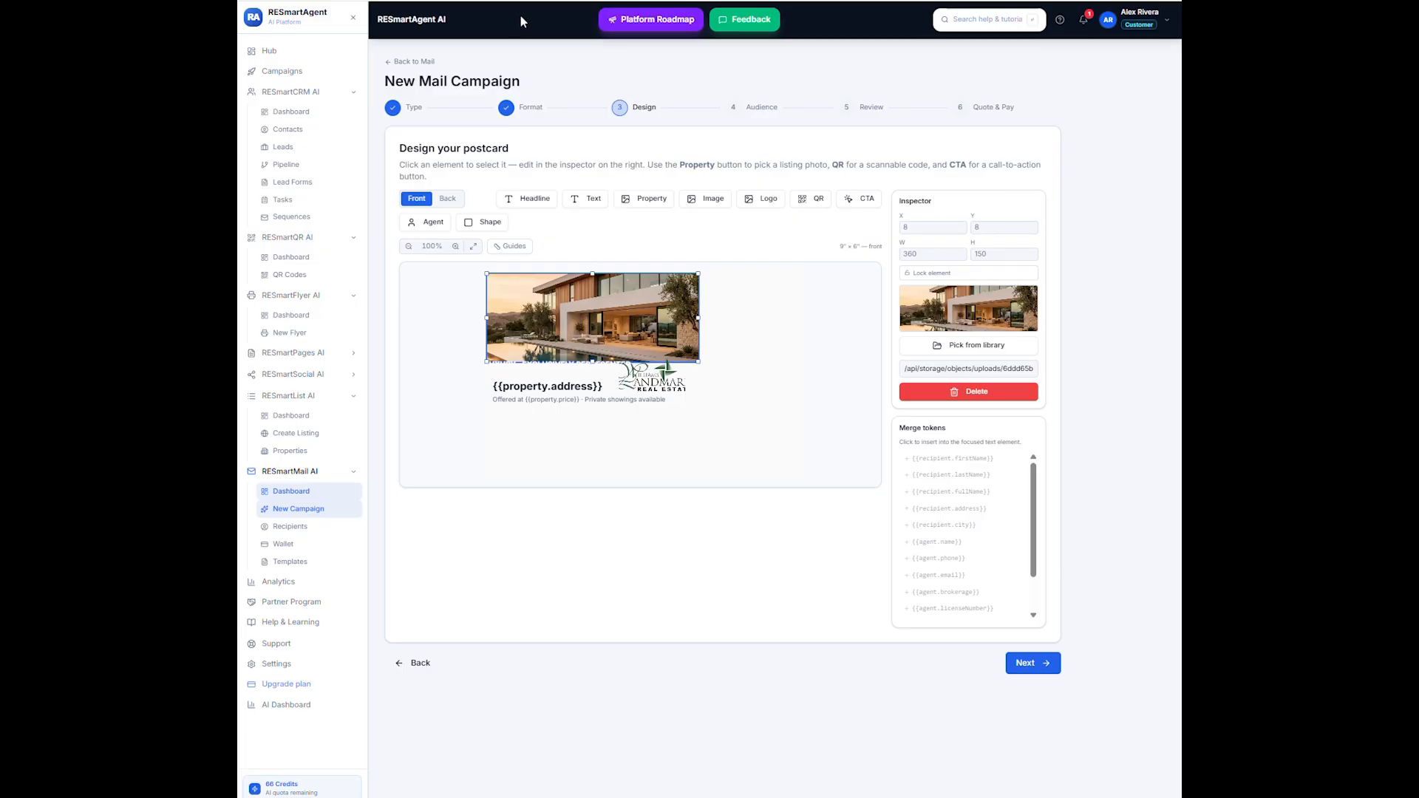
- On the postcard's back, move the "Inquire privately" button below the agent details and the QR code to about X 163, Y 202
left_click(452, 199)
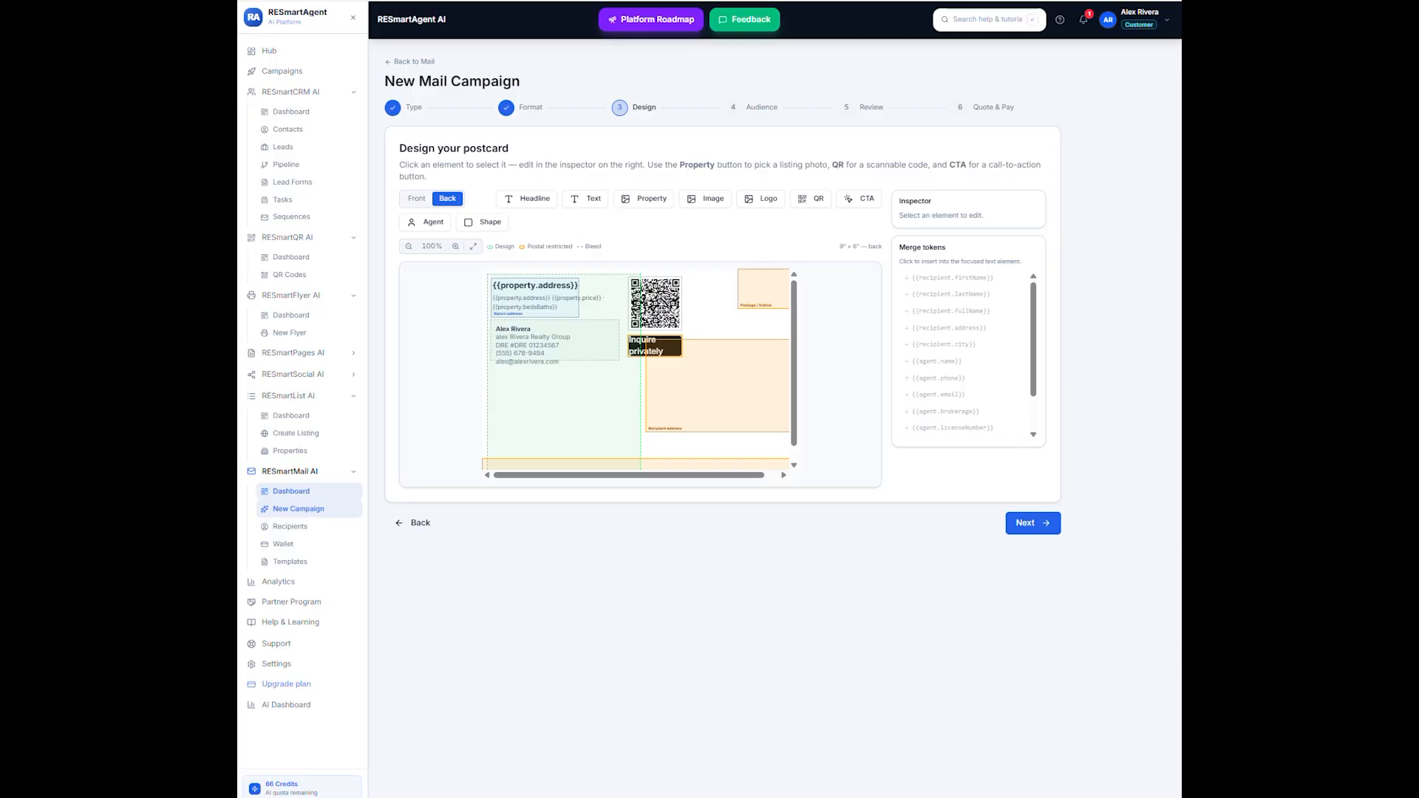
left_click(652, 348)
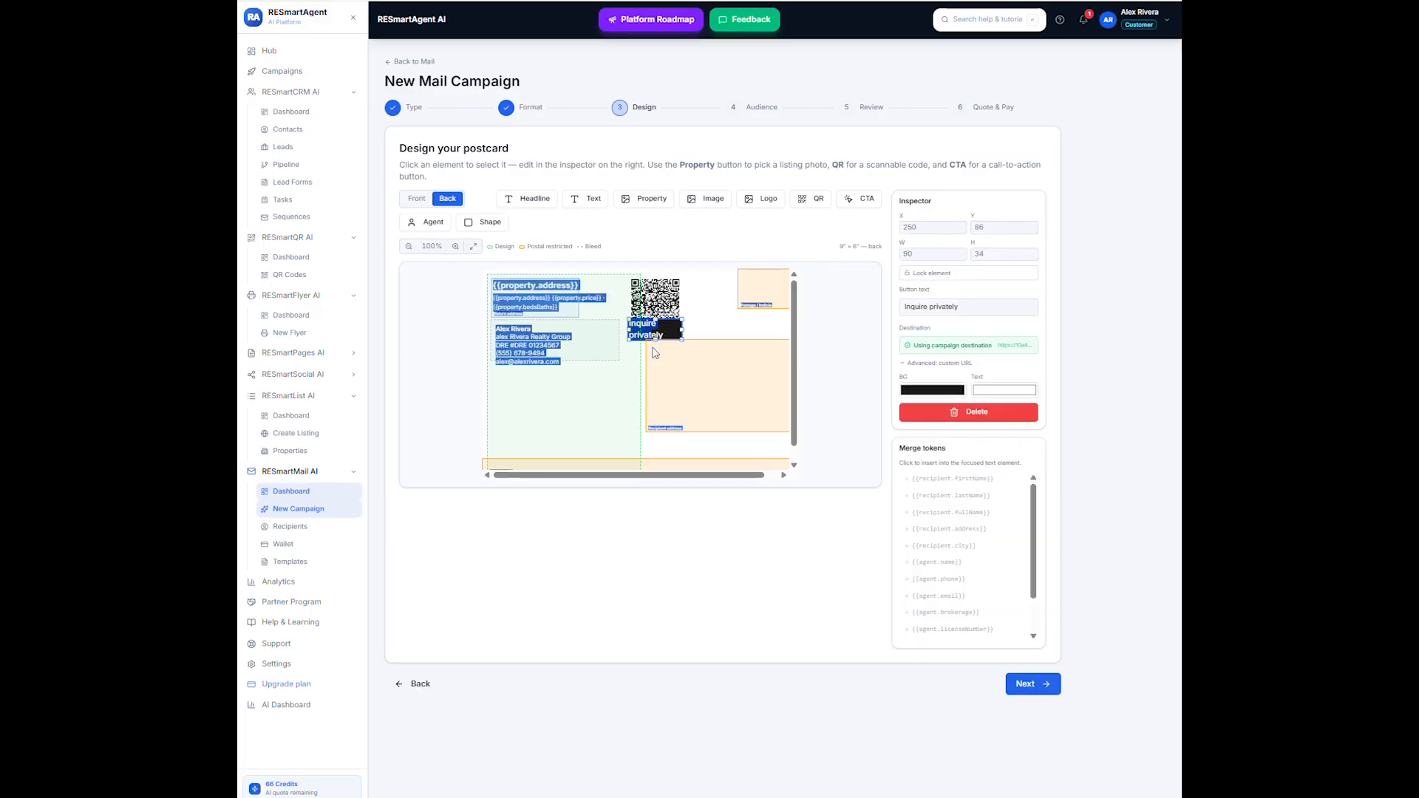
left_click_drag(654, 328, 528, 382)
left_click(646, 310)
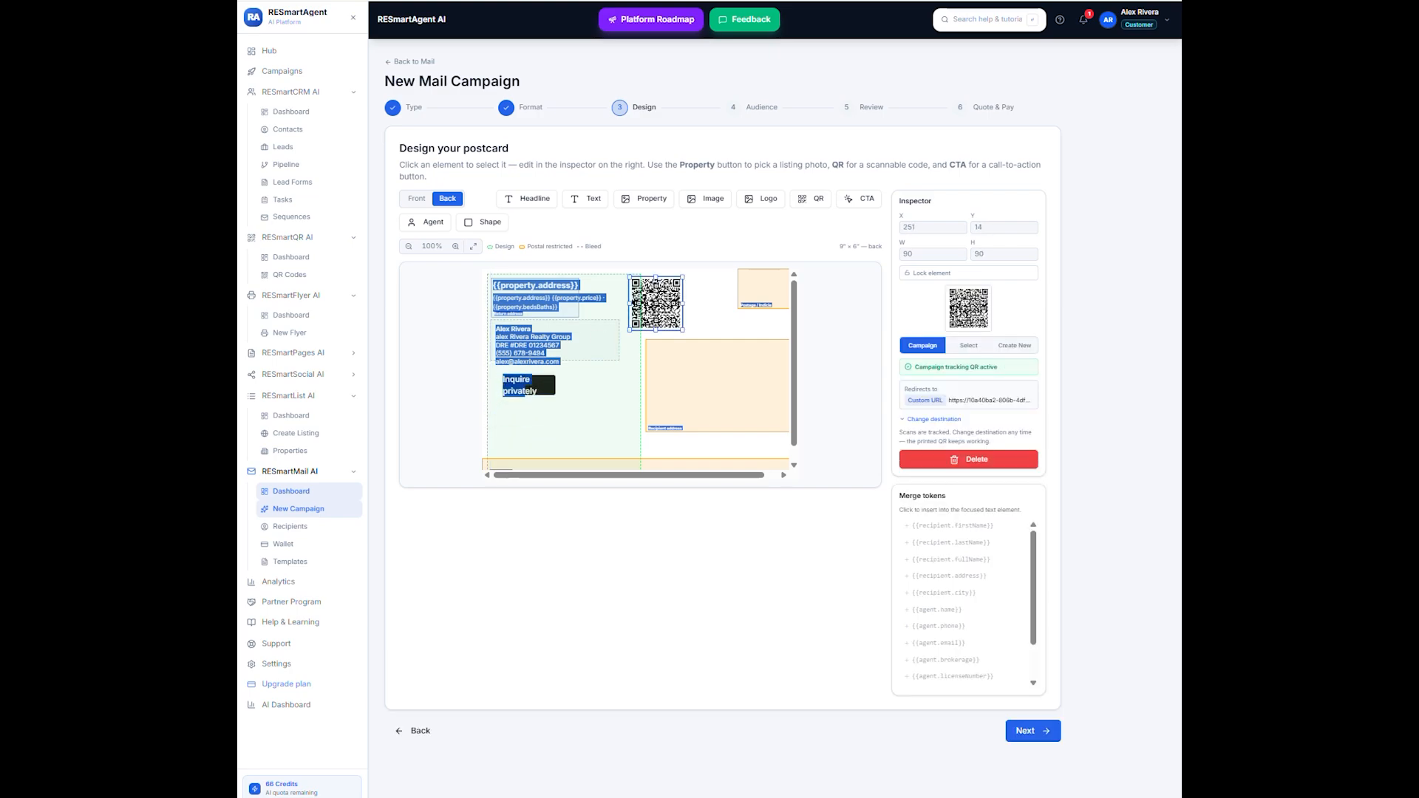
left_click_drag(662, 301, 610, 412)
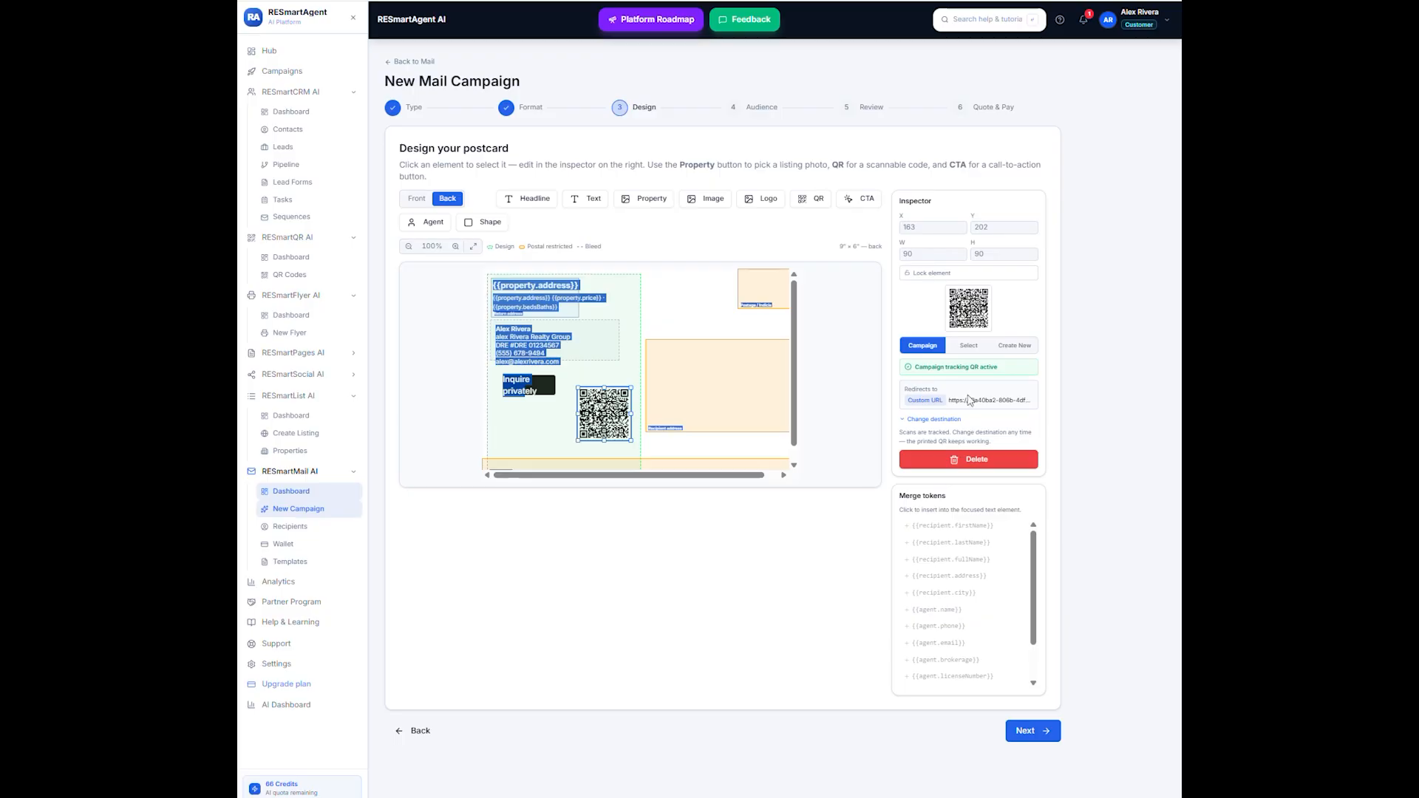
- Select the existing Gold Coast penthouse Postcard Mailer QR code, use the campaign destination for it and continue to the audience stage
left_click(969, 346)
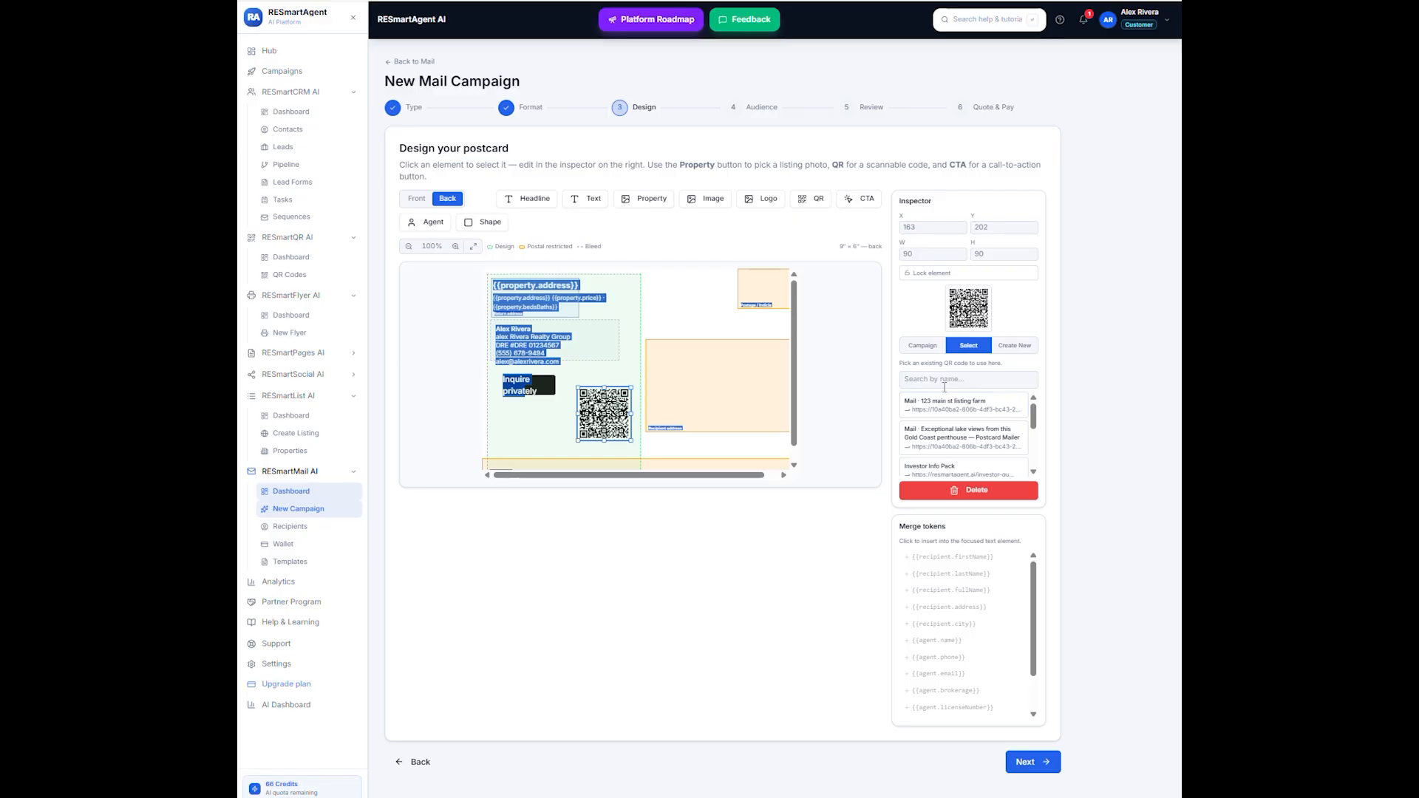
left_click(944, 432)
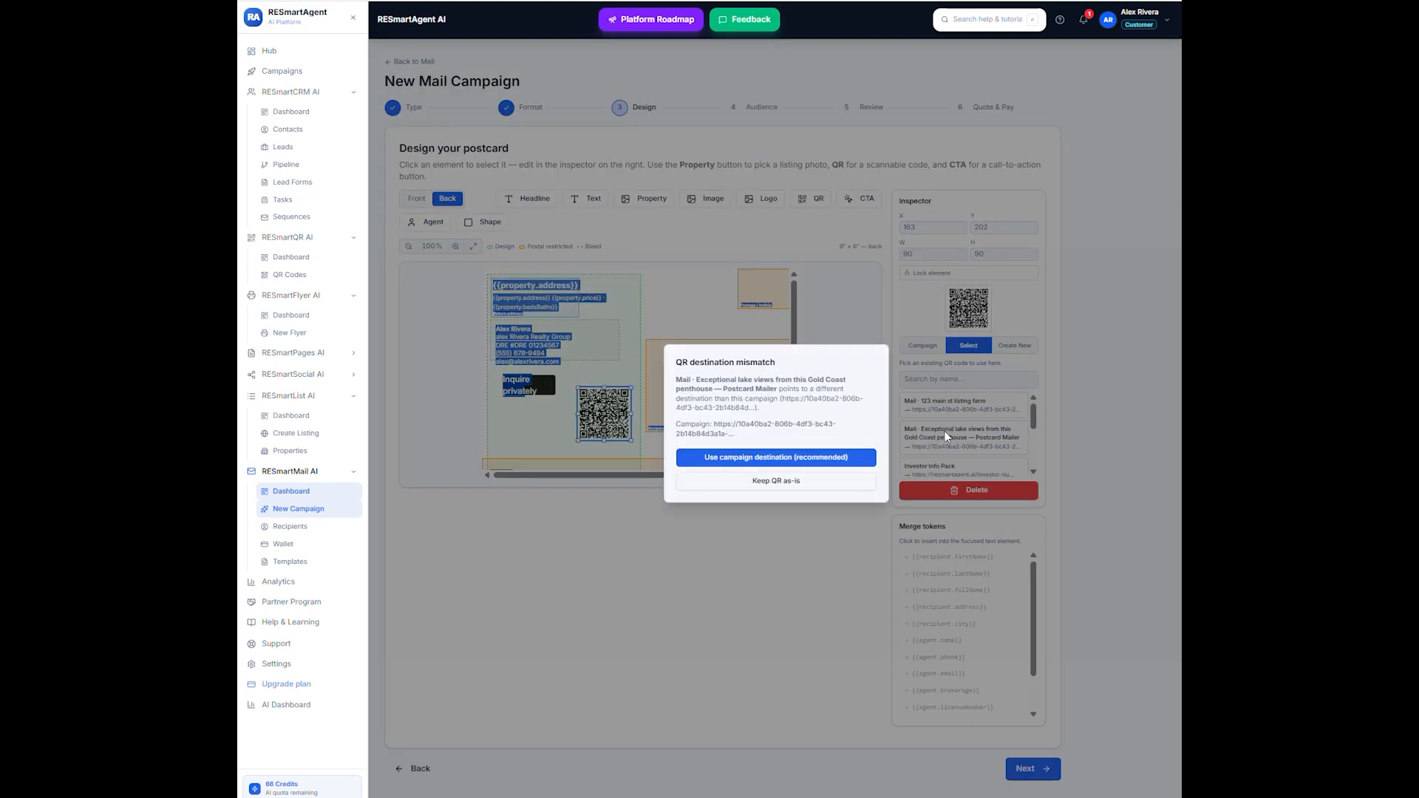
left_click(787, 458)
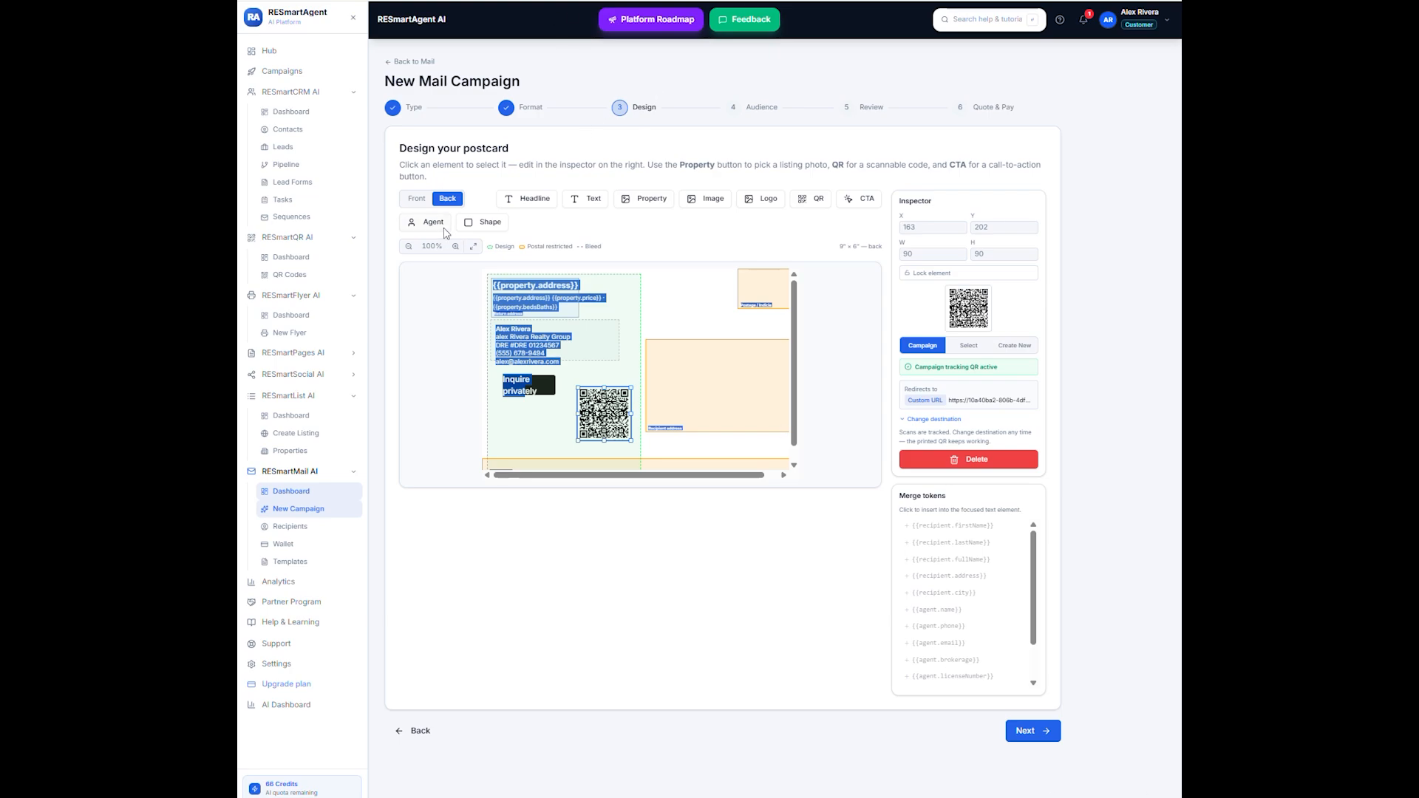
left_click(1012, 730)
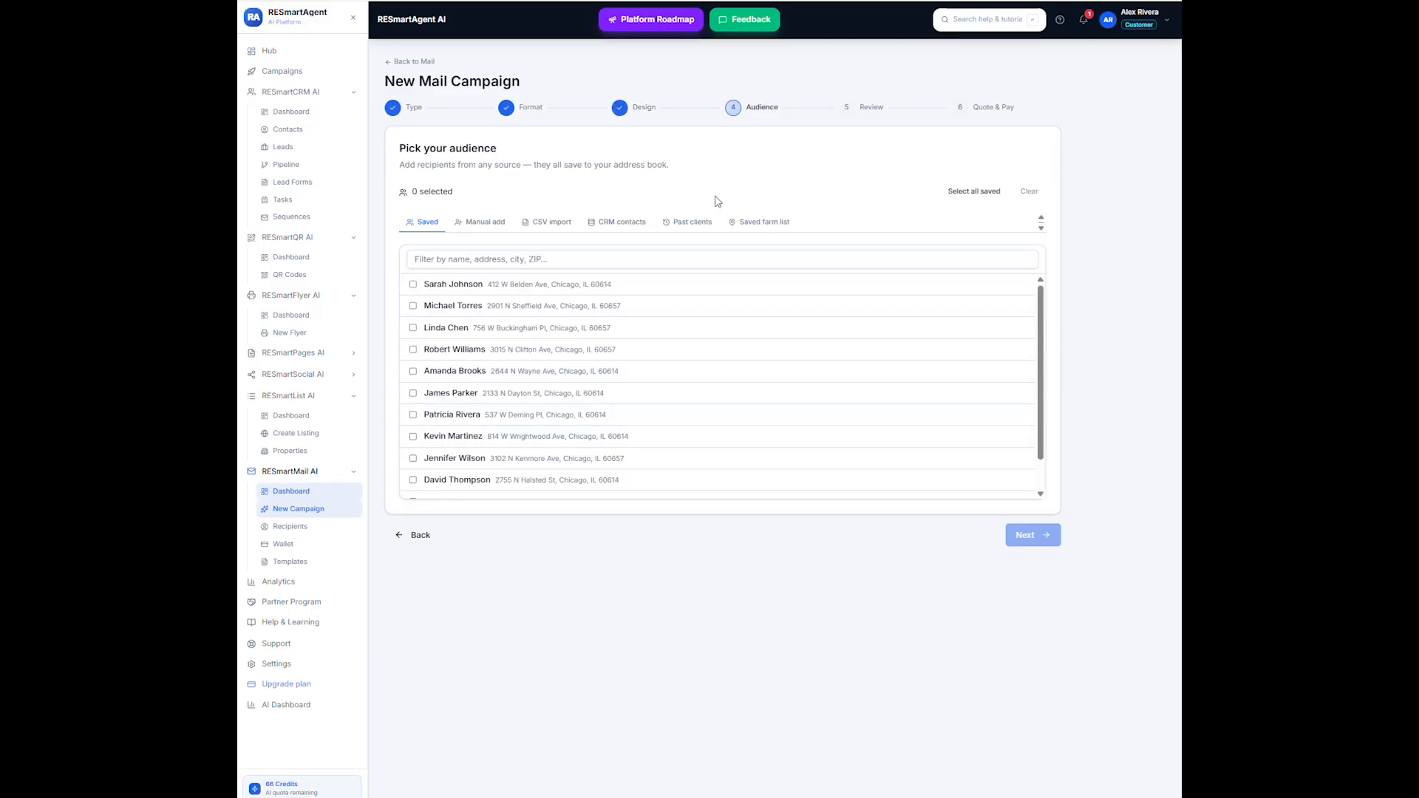
left_click(413, 285)
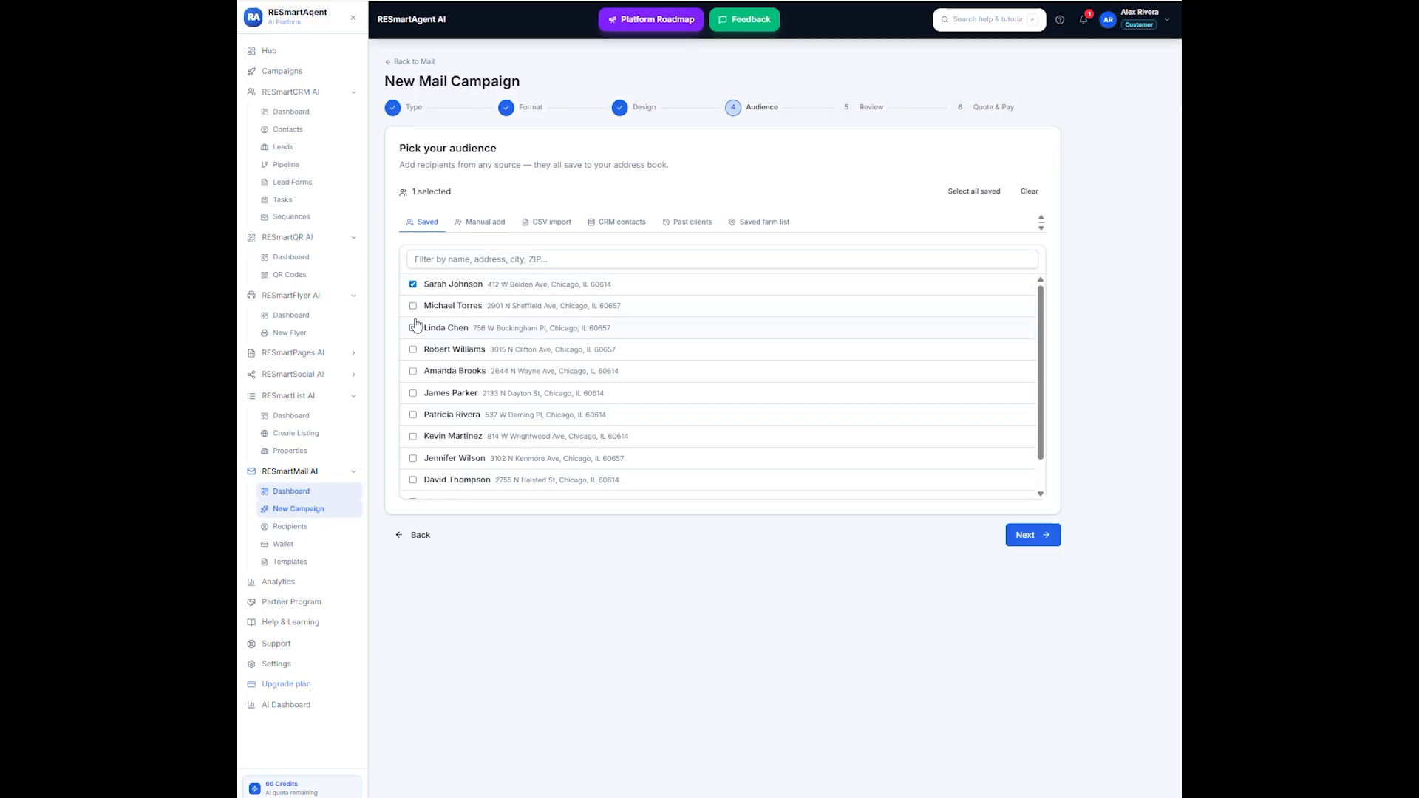
left_click(413, 306)
left_click(413, 306)
left_click(413, 285)
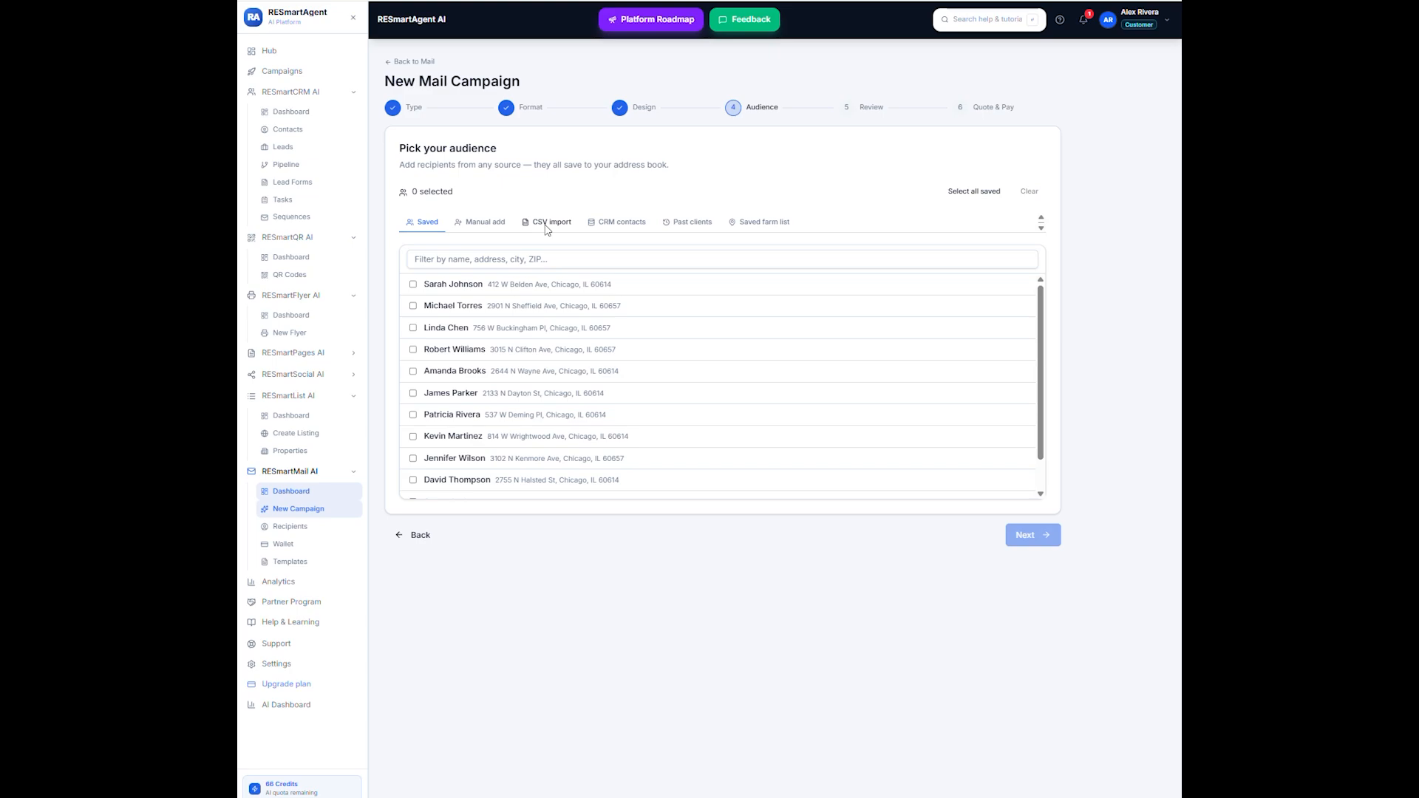
- Check the manual recipient form and load fake_contacts_40.csv from the Documents folder into the CSV recipient import
left_click(491, 223)
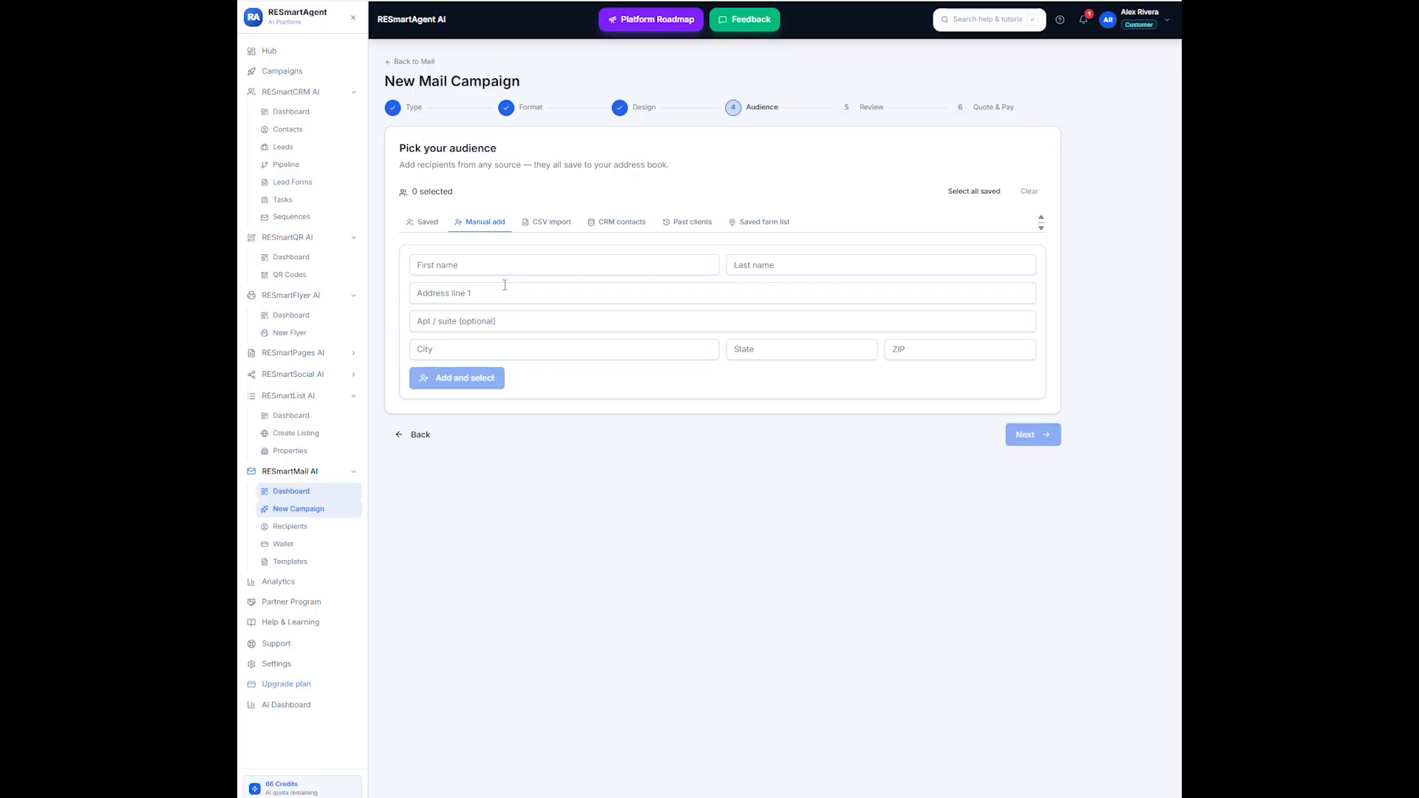
left_click(546, 224)
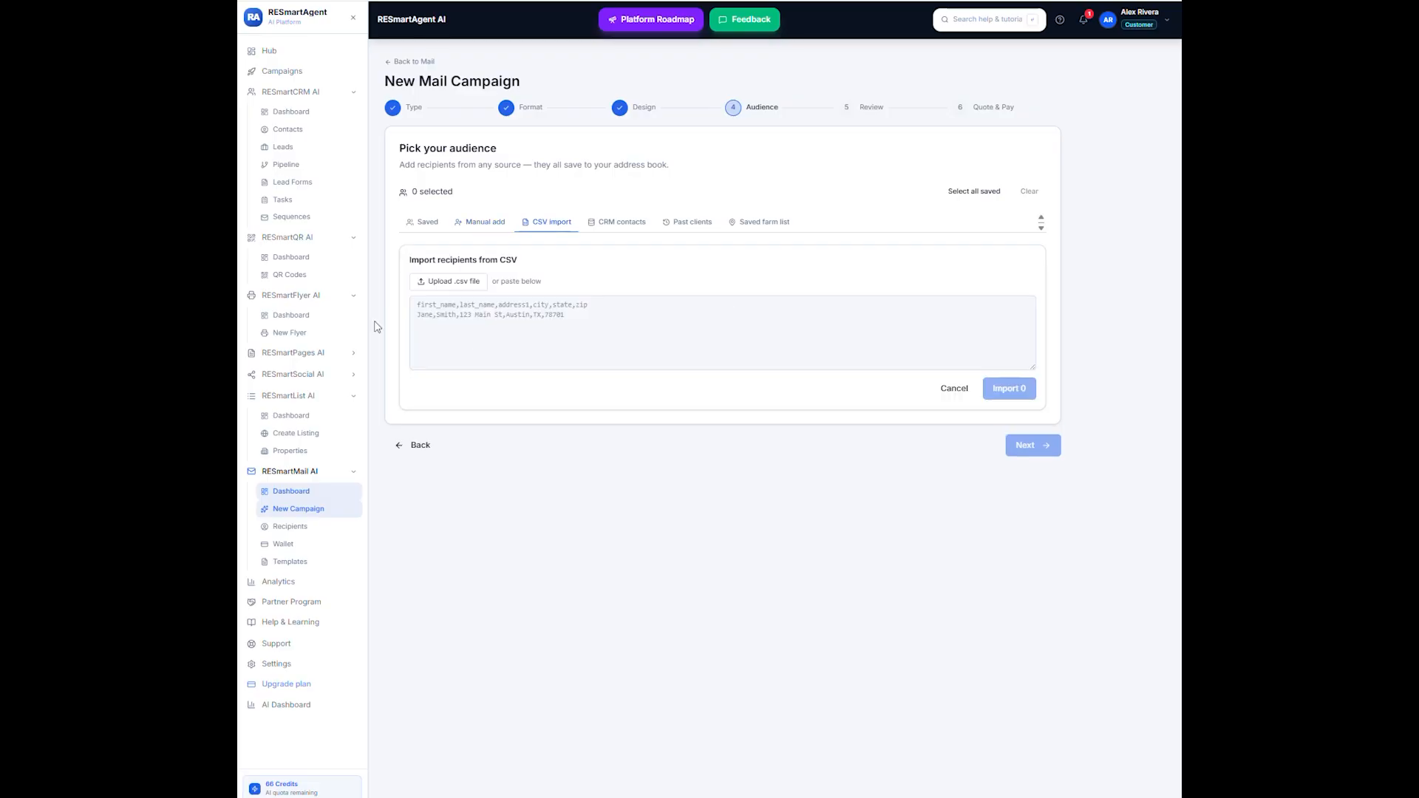
left_click(456, 283)
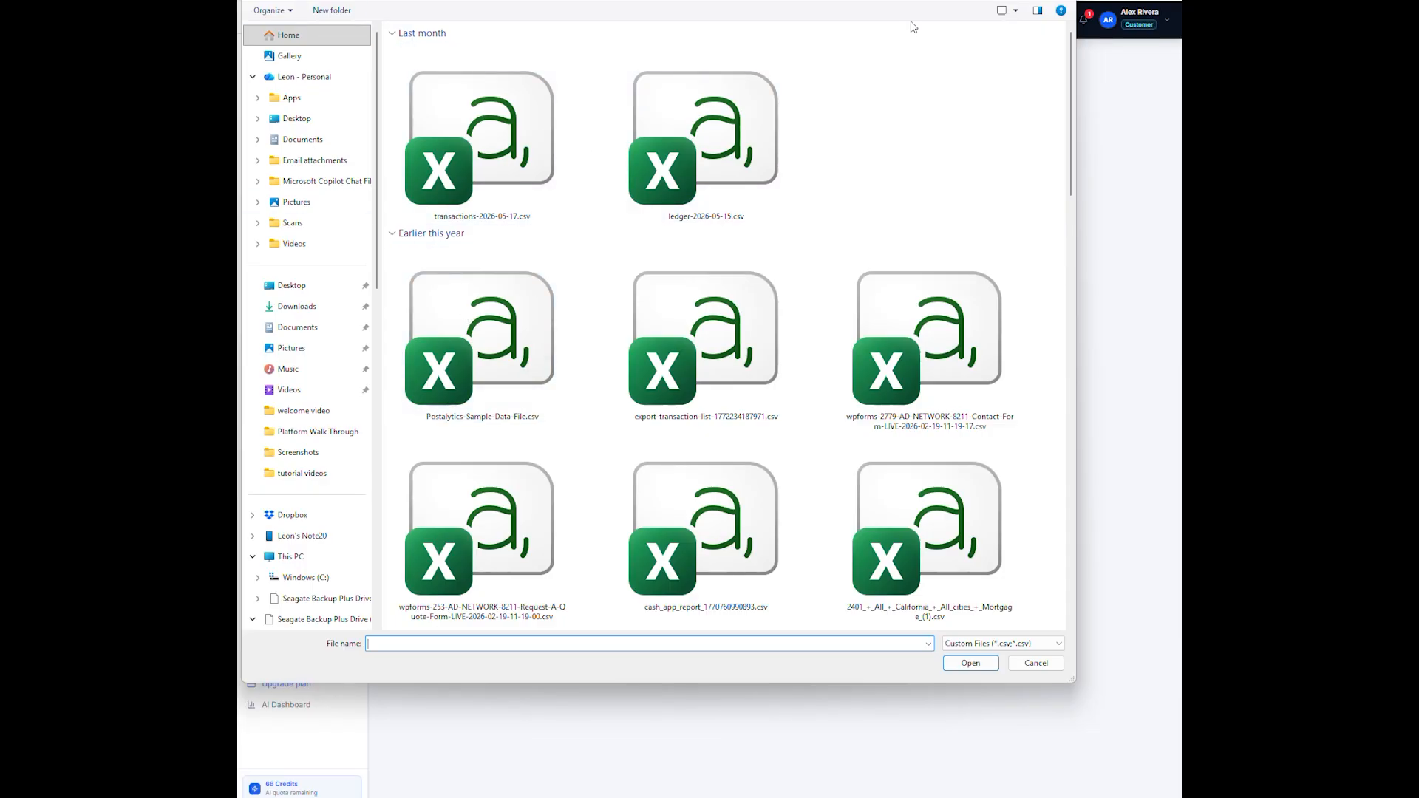
left_click(297, 327)
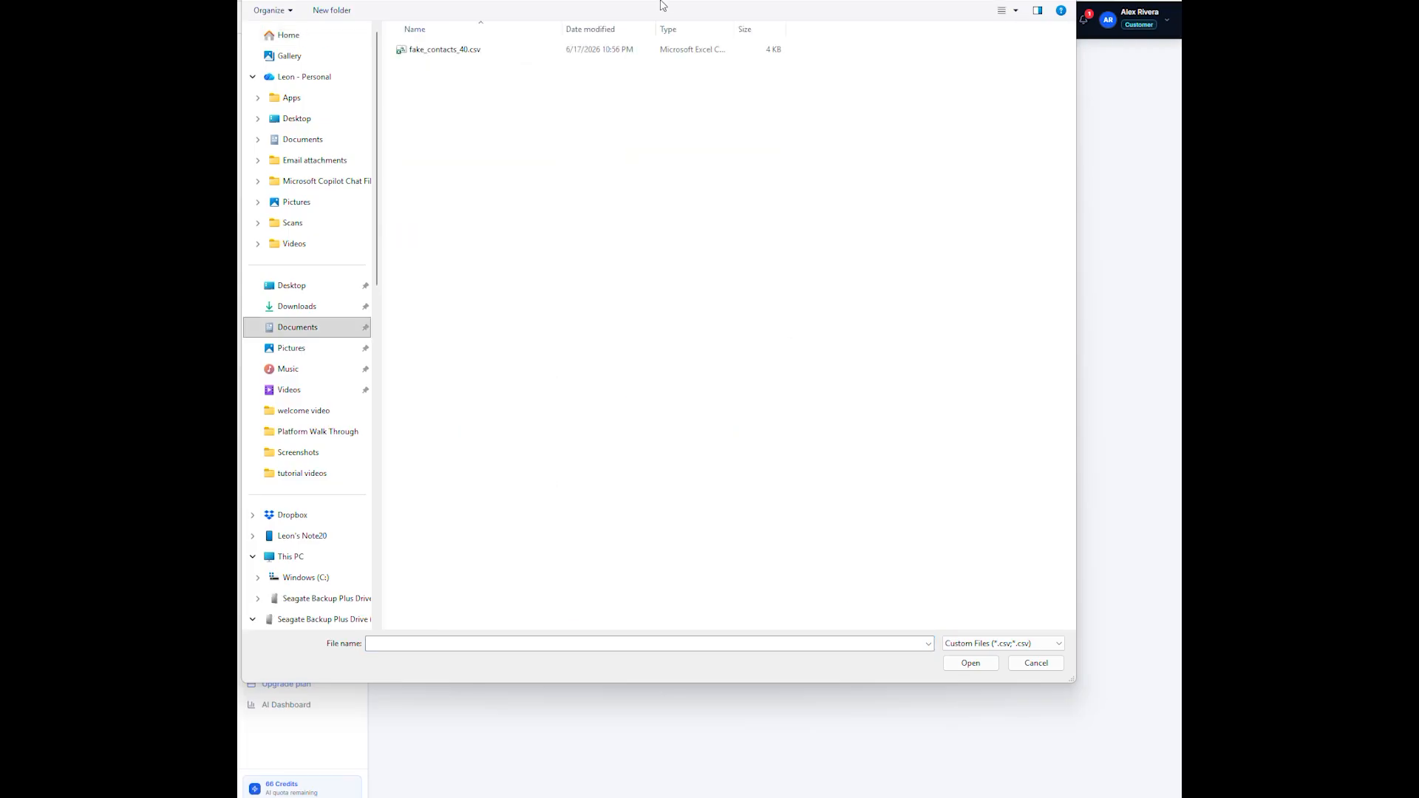
left_click(403, 50)
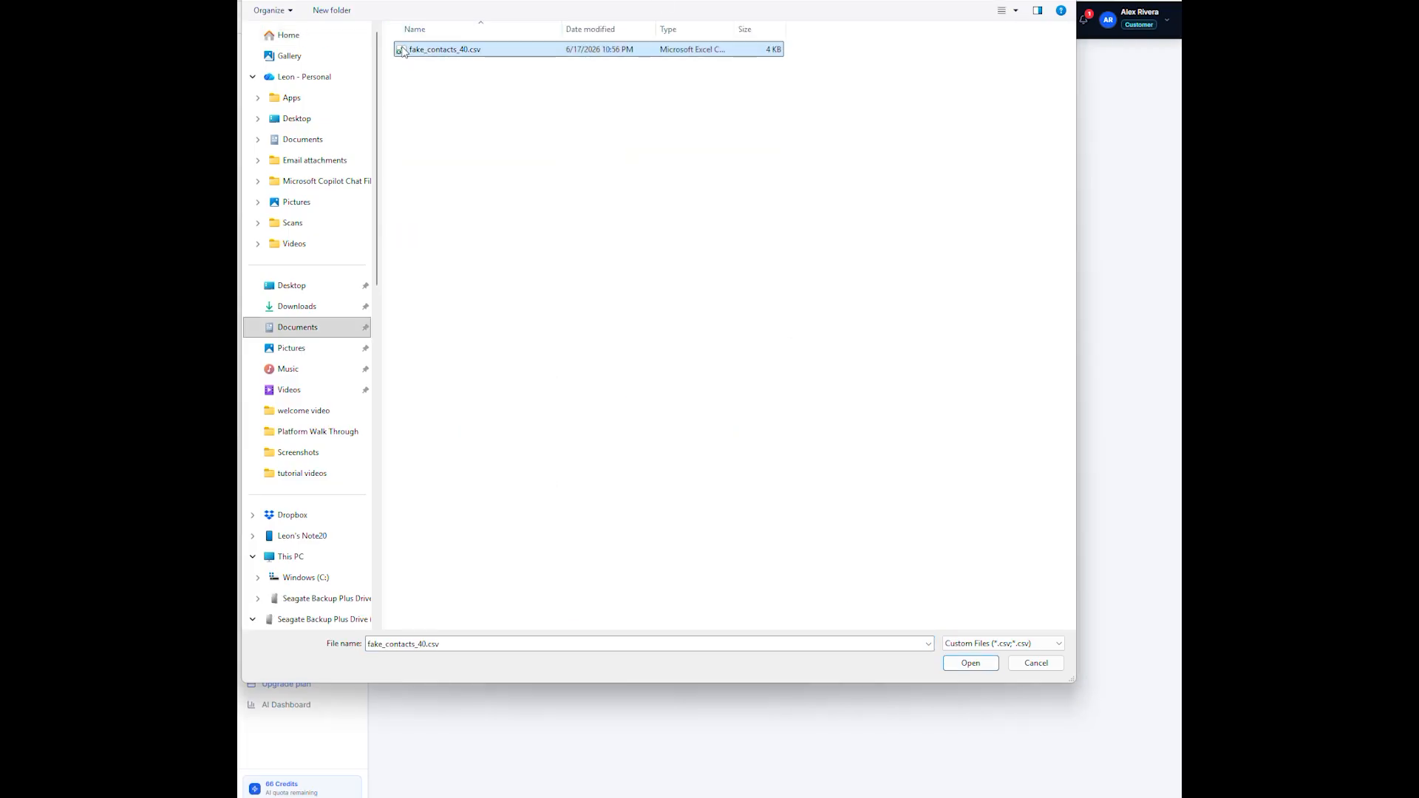
left_click(989, 663)
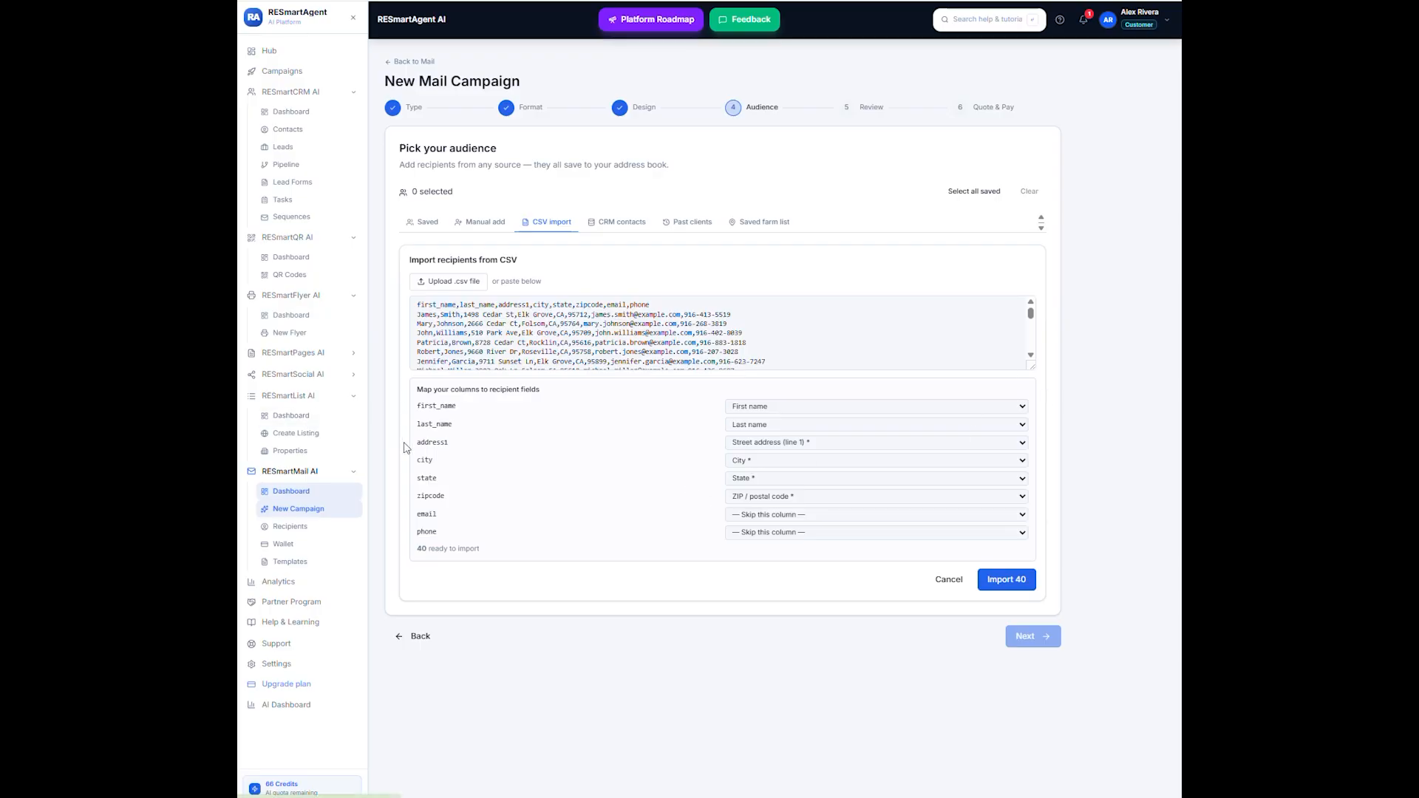
- Keep the first_name column mapped to First name and import the 40 recipients
left_click(1022, 408)
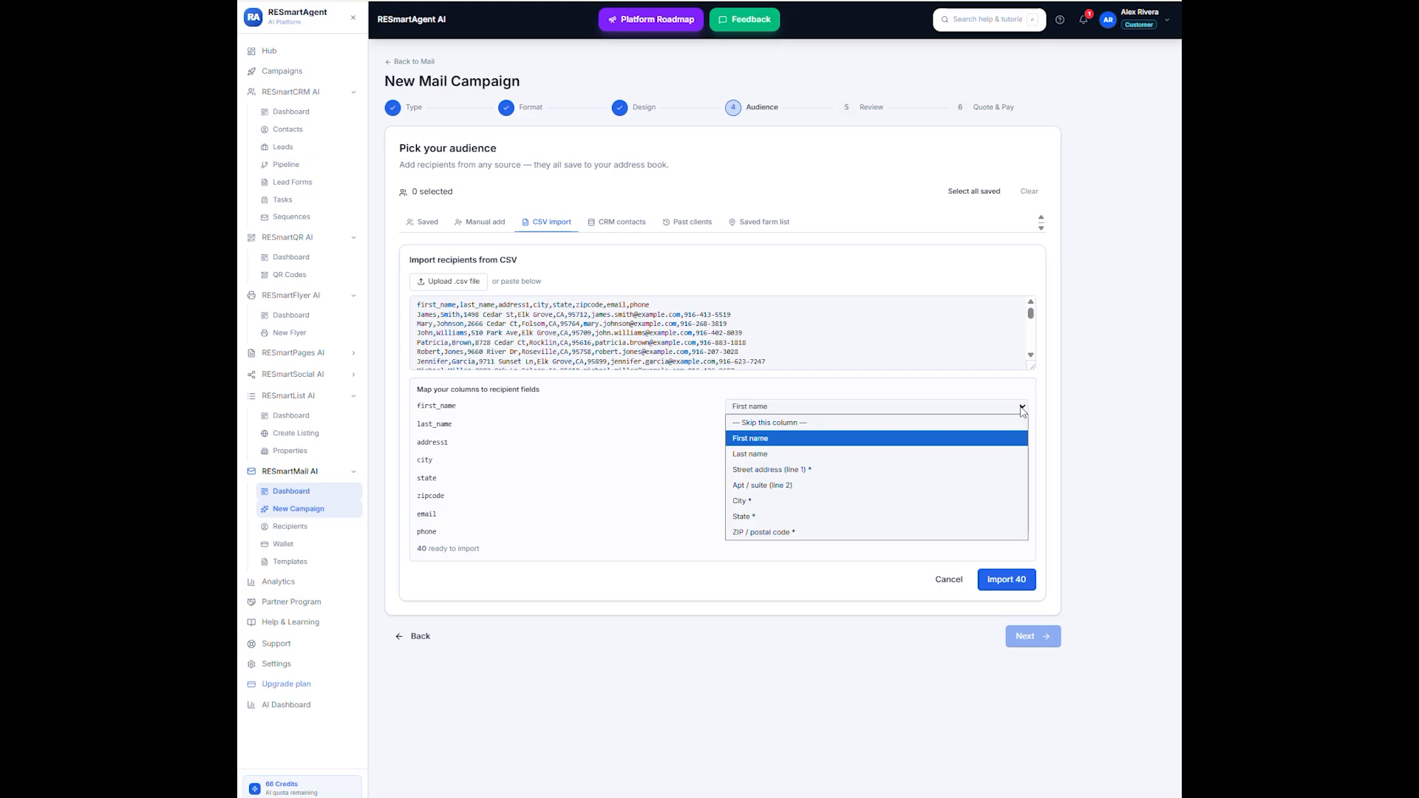
left_click(859, 441)
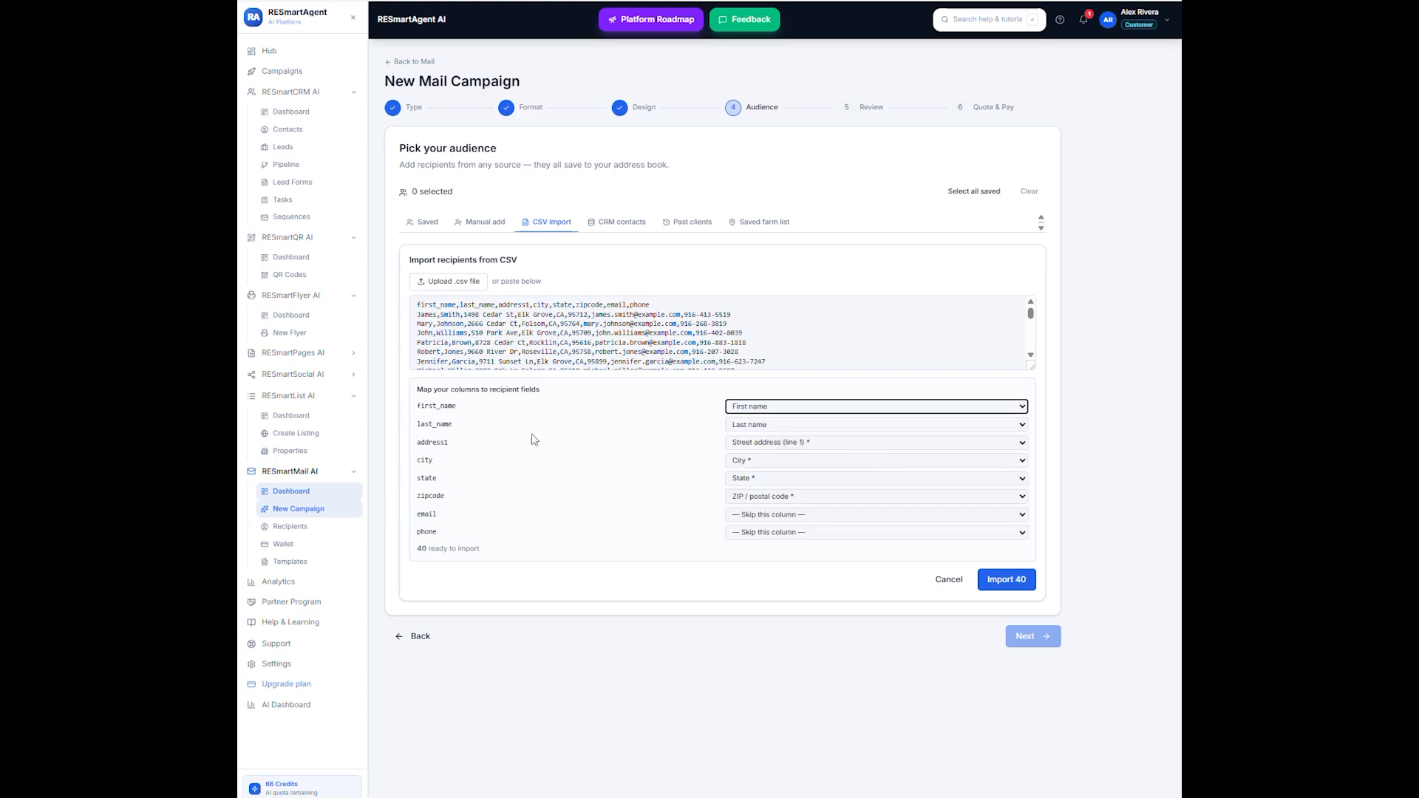
left_click(1010, 581)
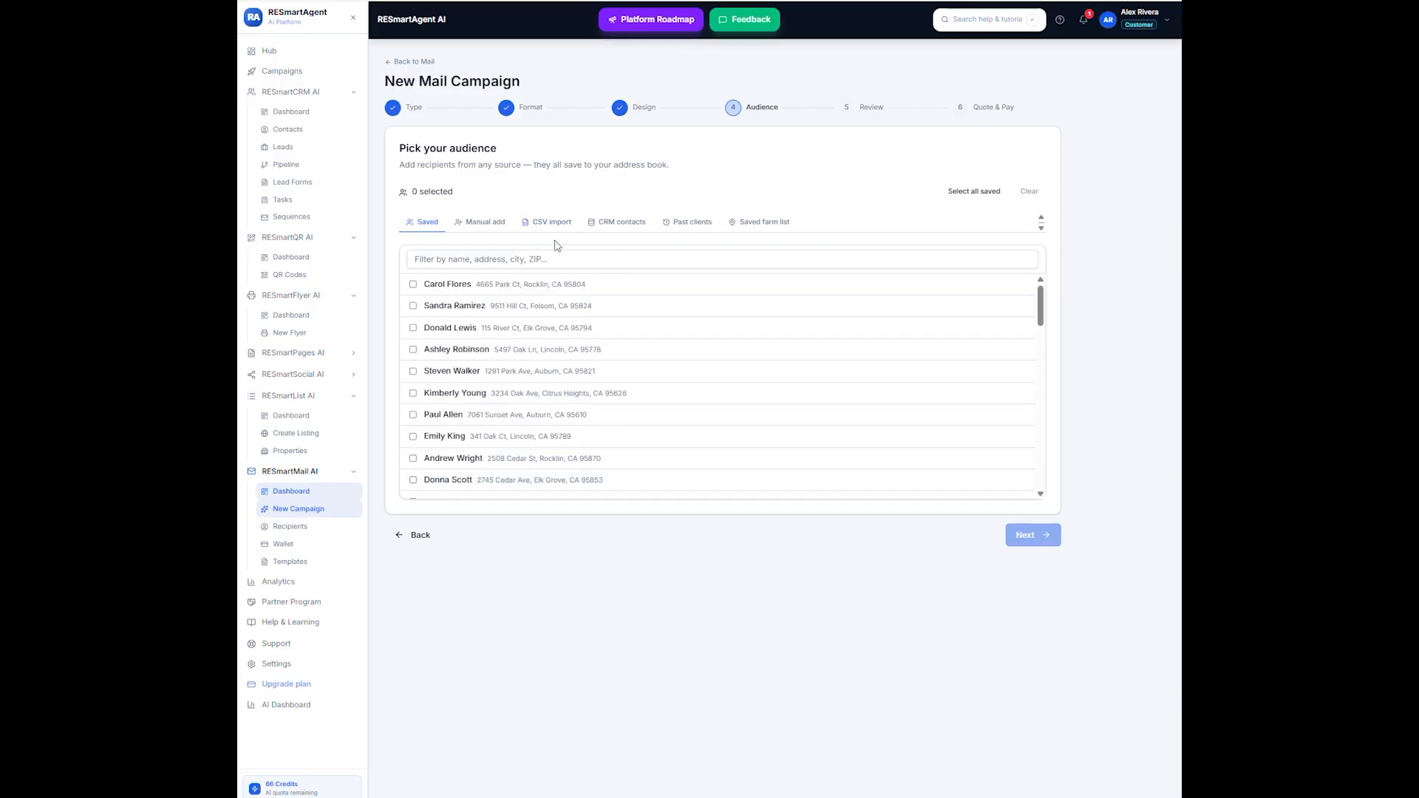
- Look through the saved recipients, select the first seven and continue to the review stage
scroll(461, 364, "down", 5)
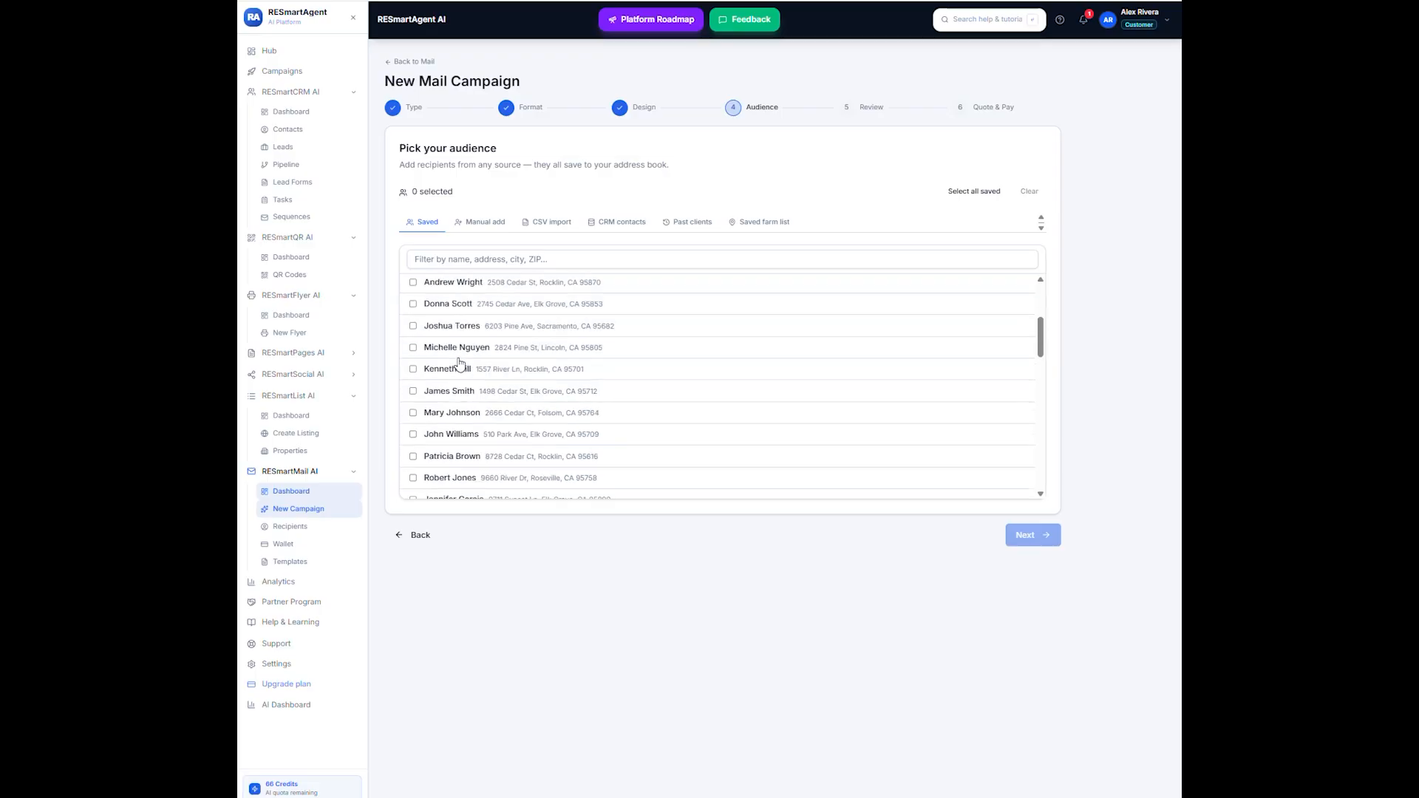
scroll(465, 360, "up", 5)
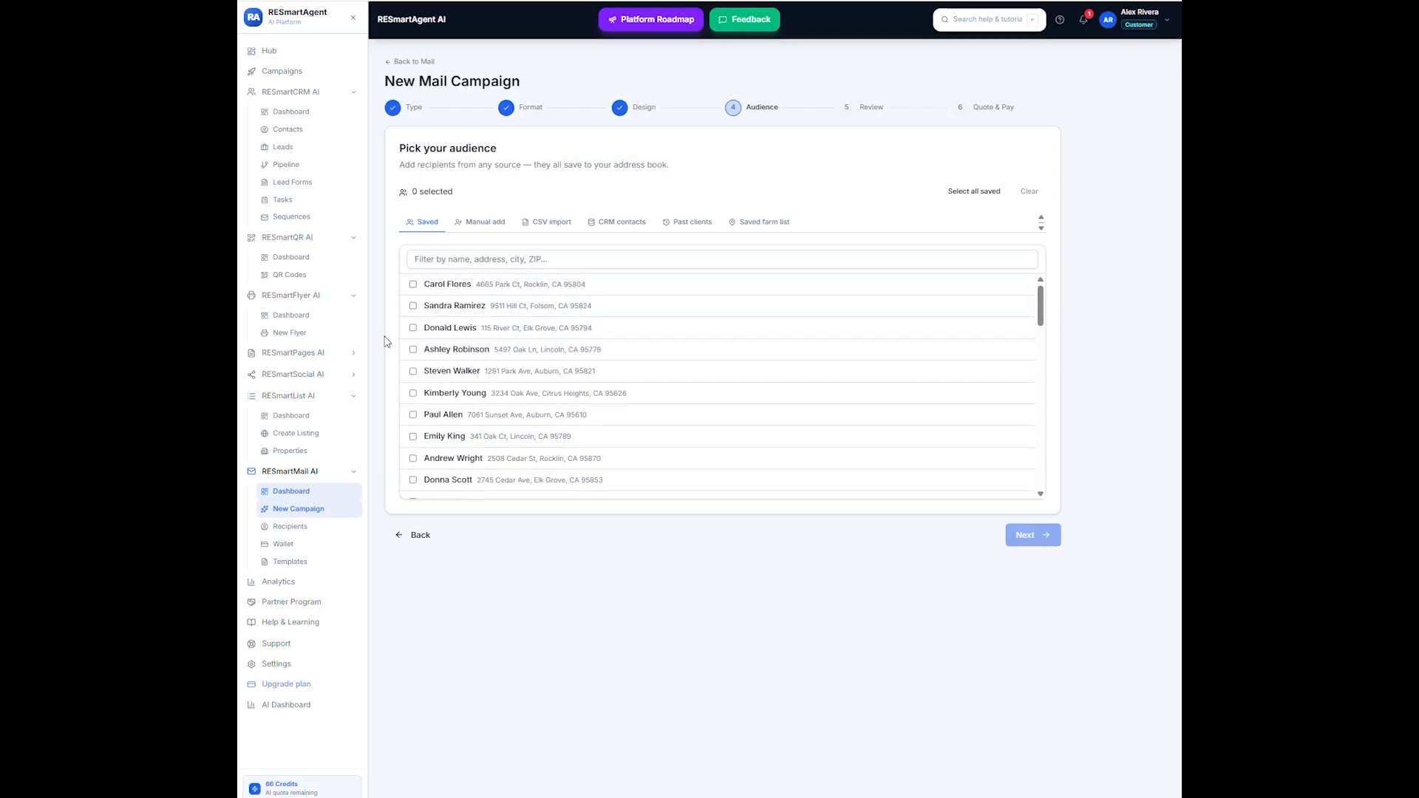
left_click(413, 285)
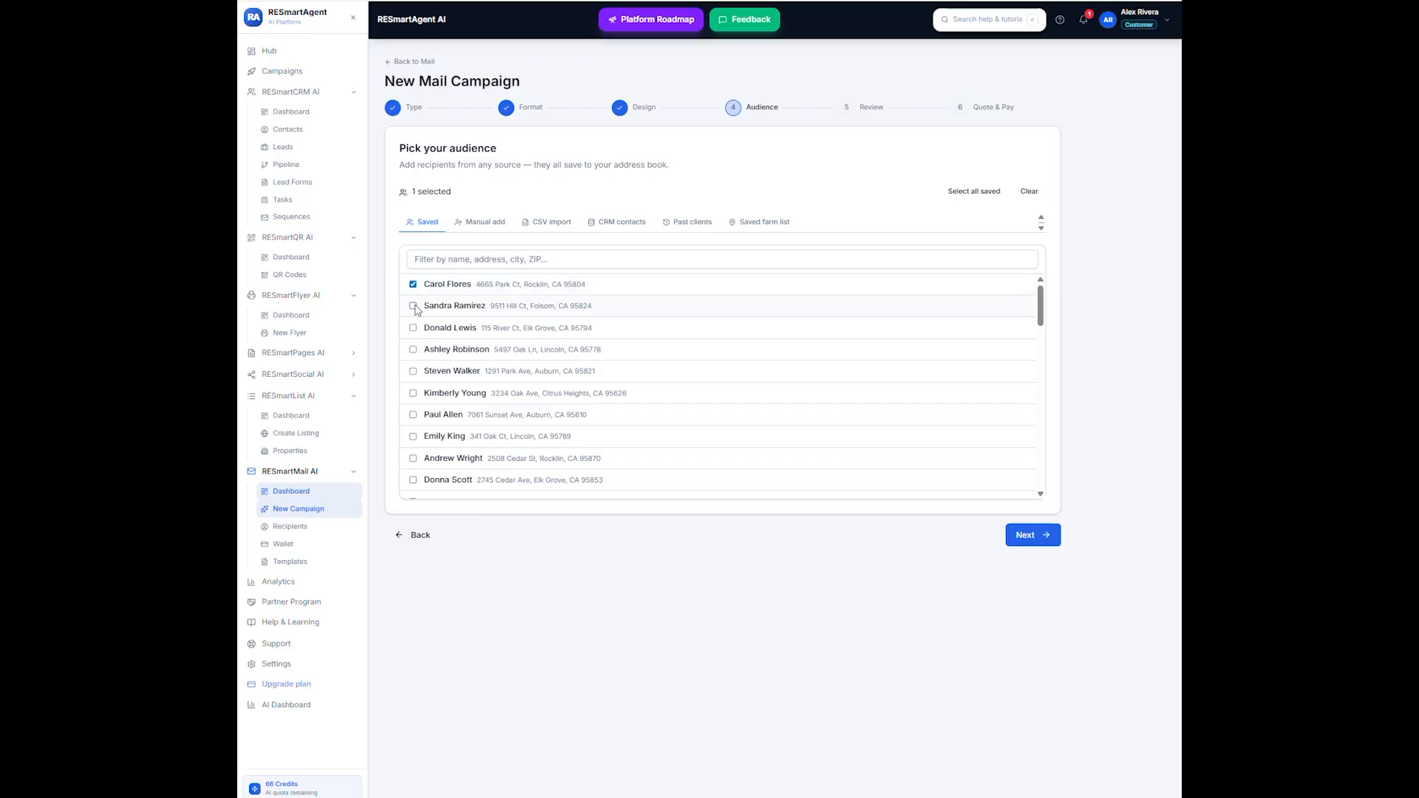
left_click(413, 306)
left_click(413, 328)
left_click(413, 349)
left_click(413, 372)
left_click(414, 393)
left_click(413, 416)
left_click(1033, 535)
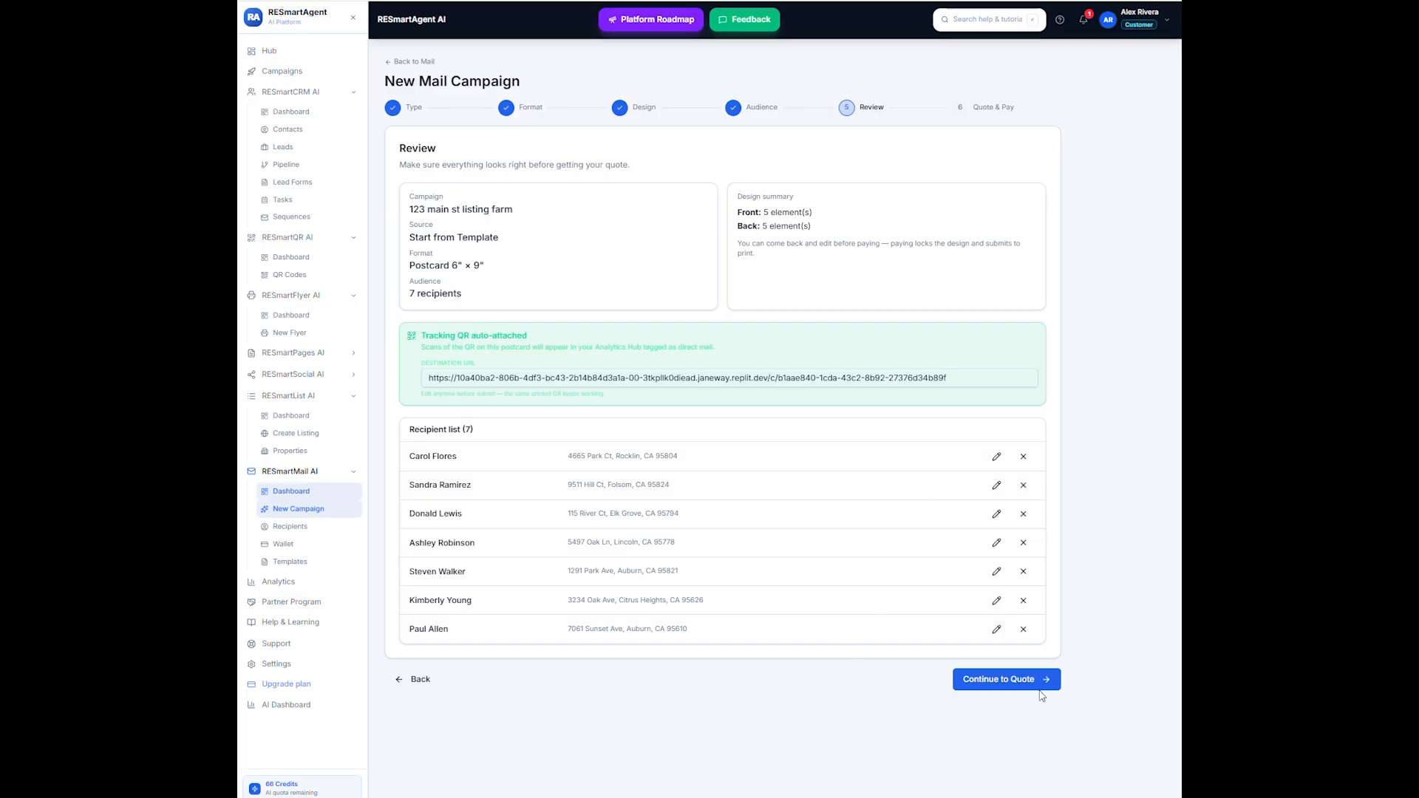
- Continue to the quote, pay for First Class mailing from the wallet and return to the list of all campaigns
left_click(1011, 682)
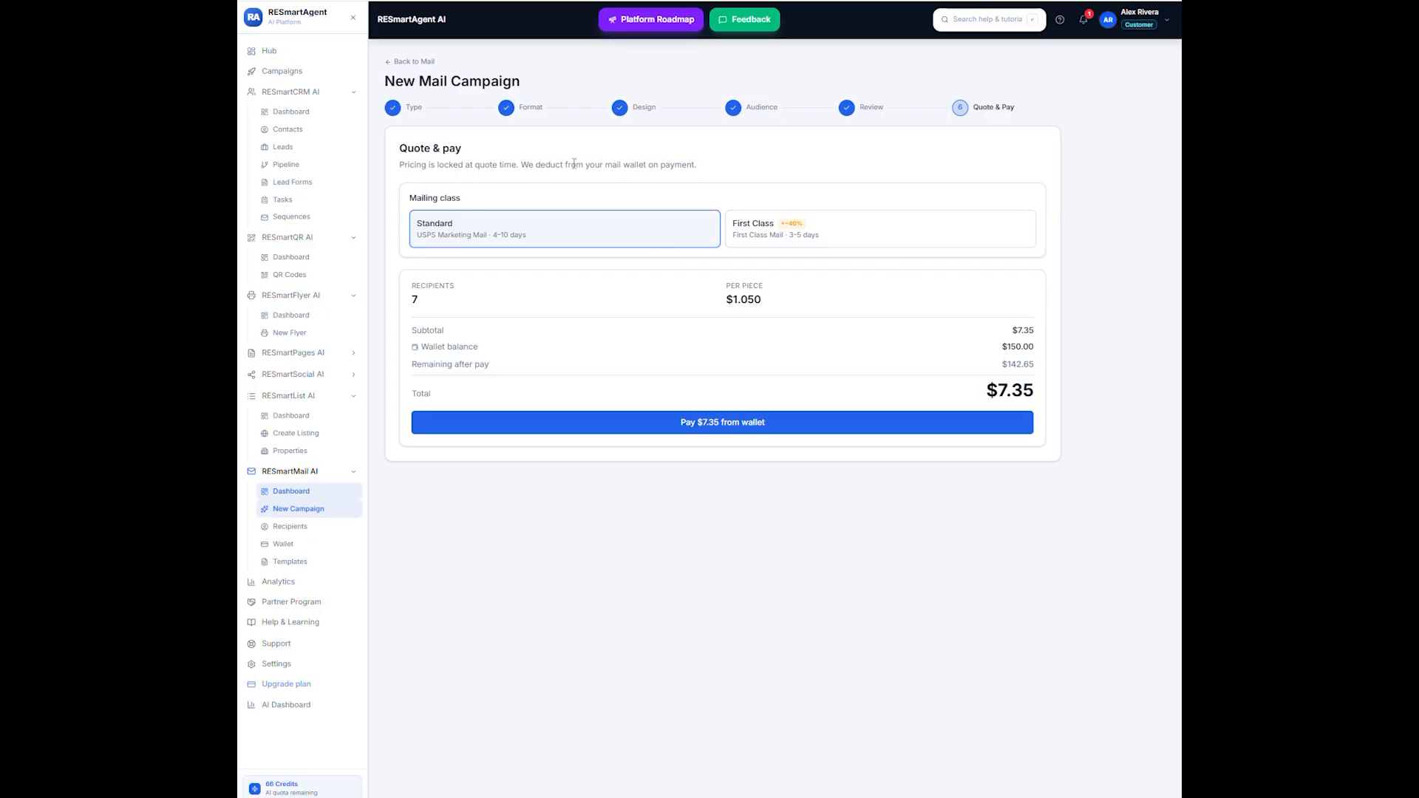
left_click(823, 235)
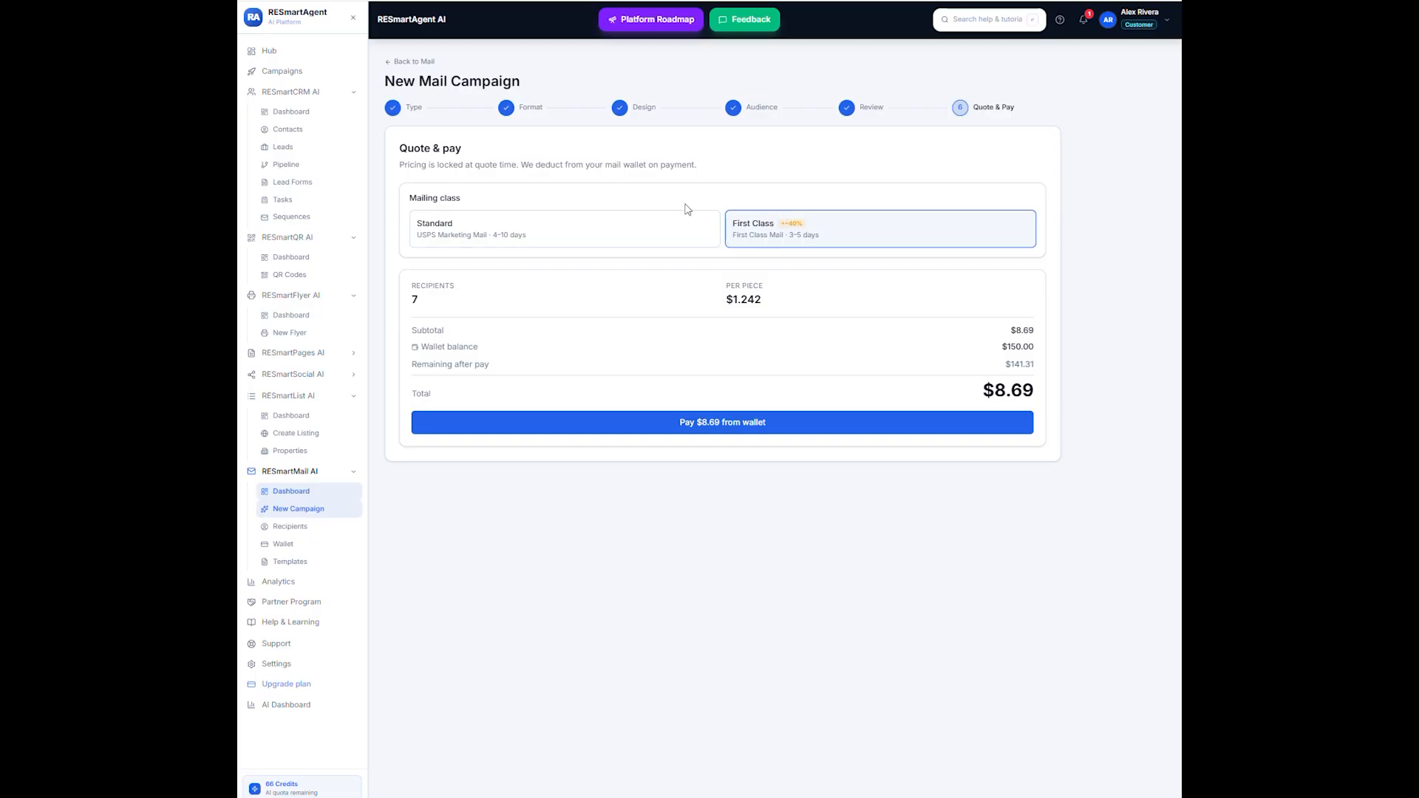
left_click(734, 429)
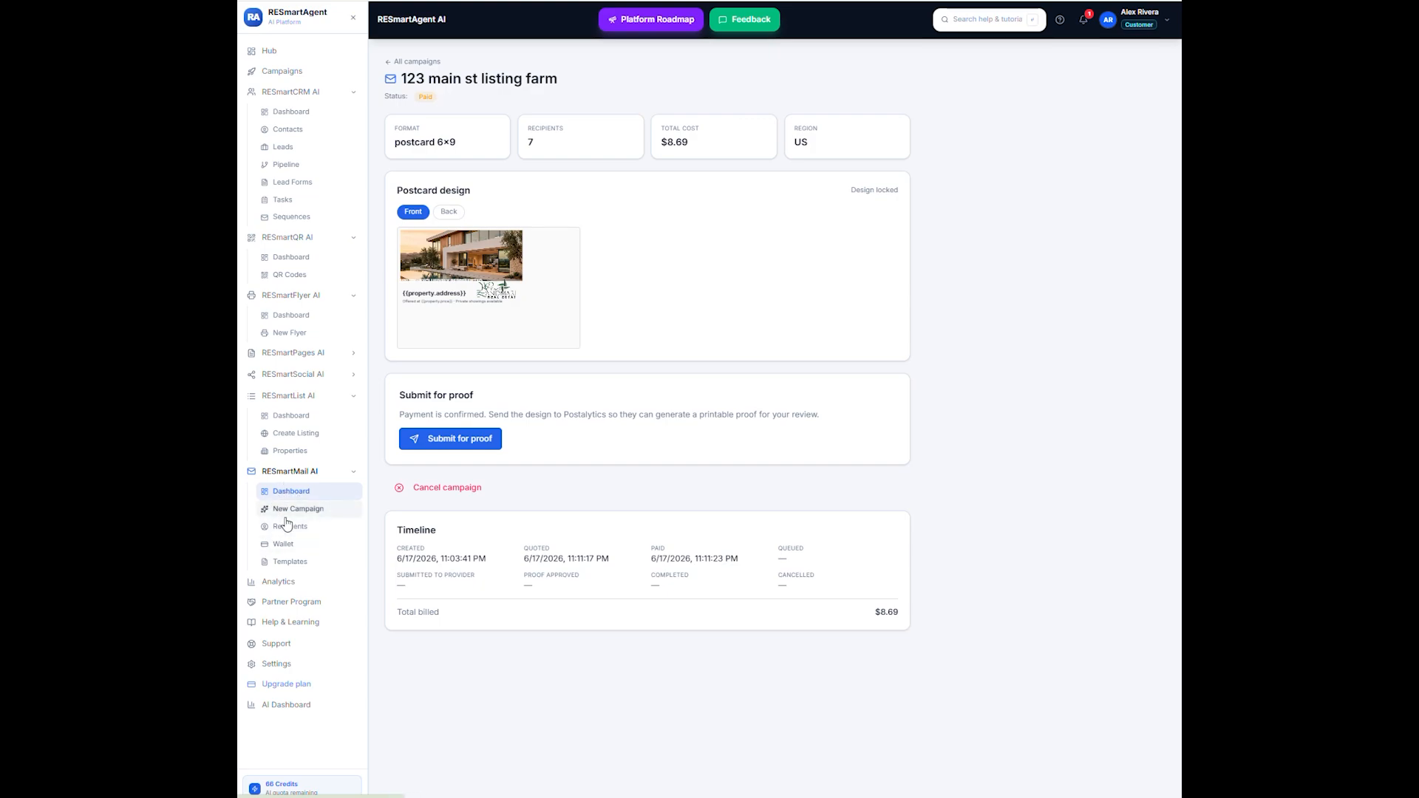
left_click(424, 60)
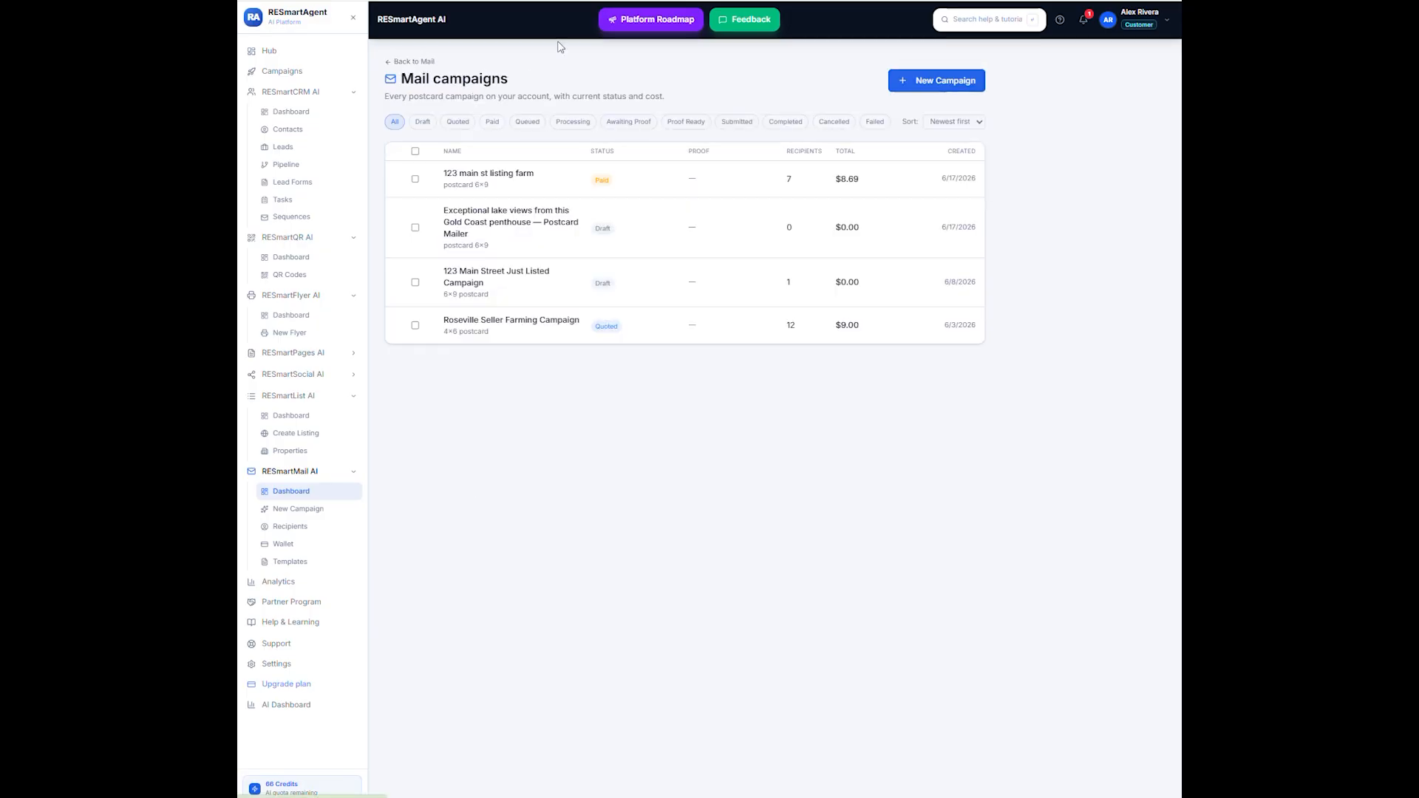
- Start a new mail campaign from the first available listing, keep its prefilled mailing name and continue to the format stage
left_click(927, 91)
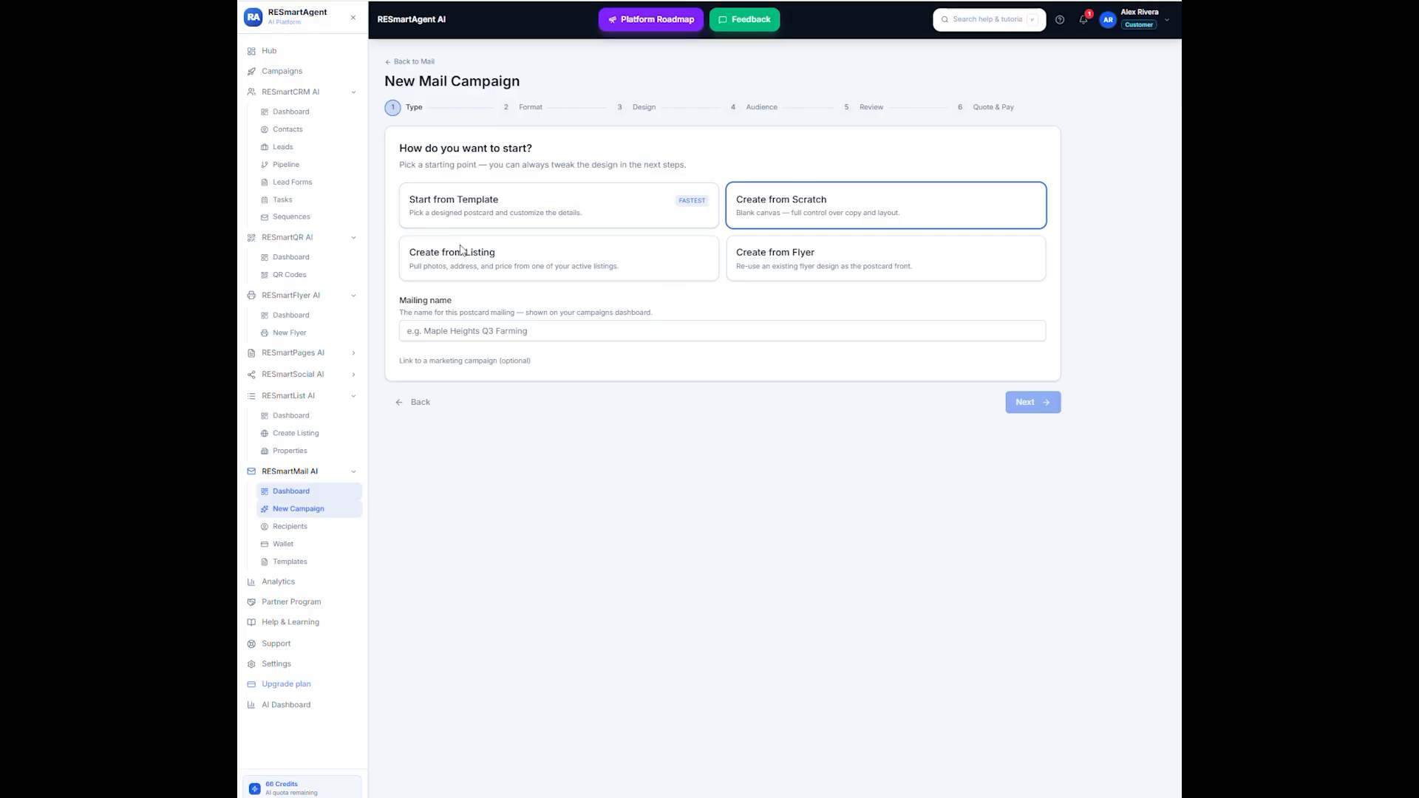
left_click(519, 253)
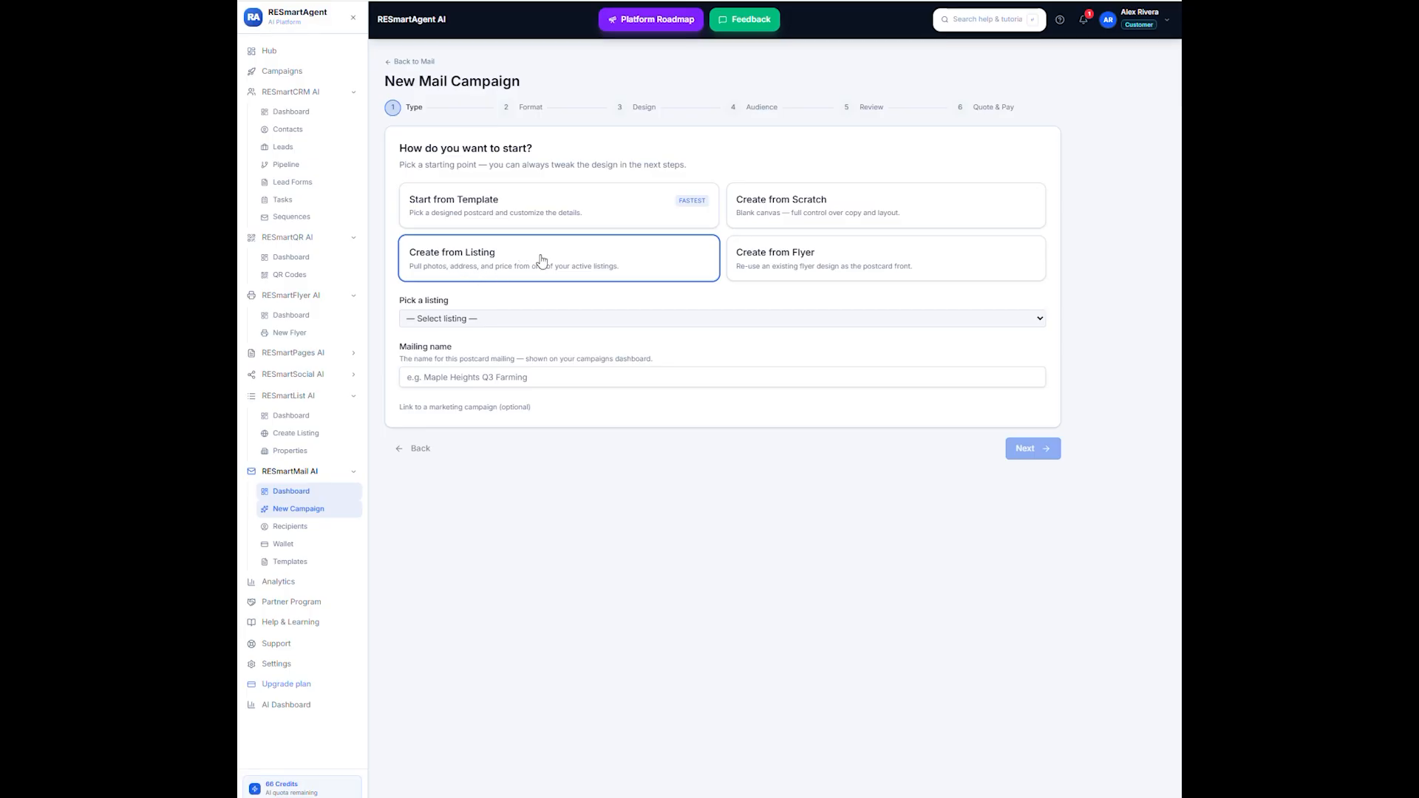
left_click(499, 316)
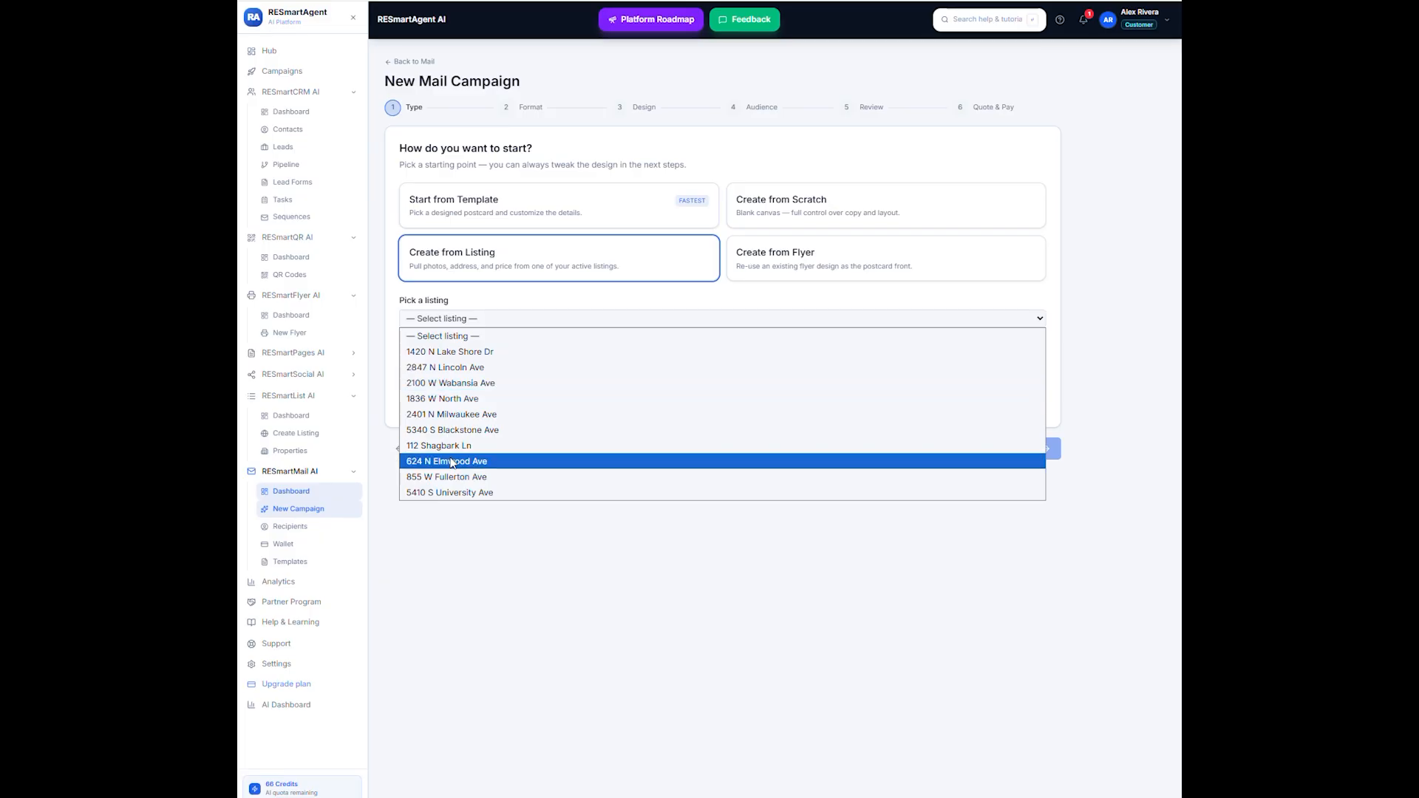
left_click(439, 352)
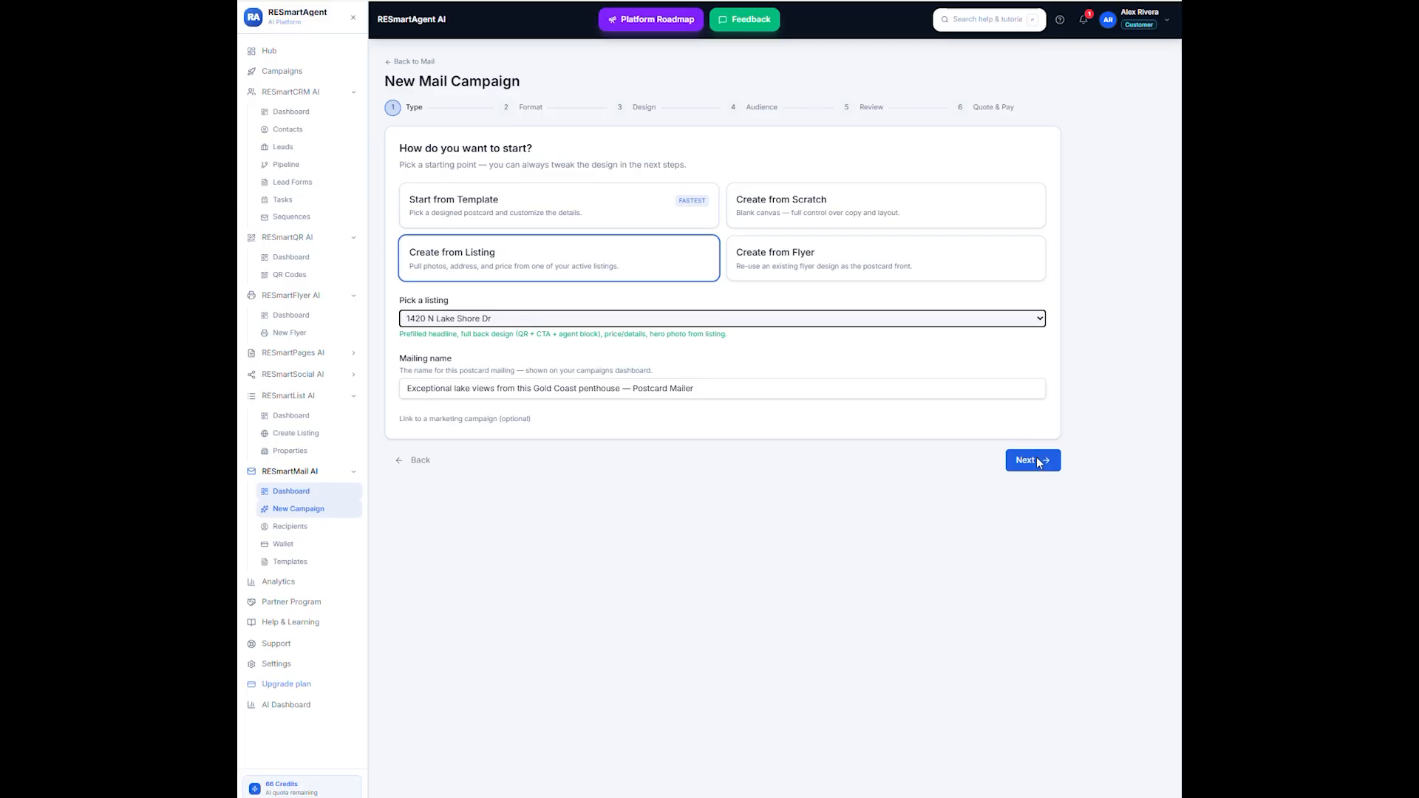
left_click(730, 395)
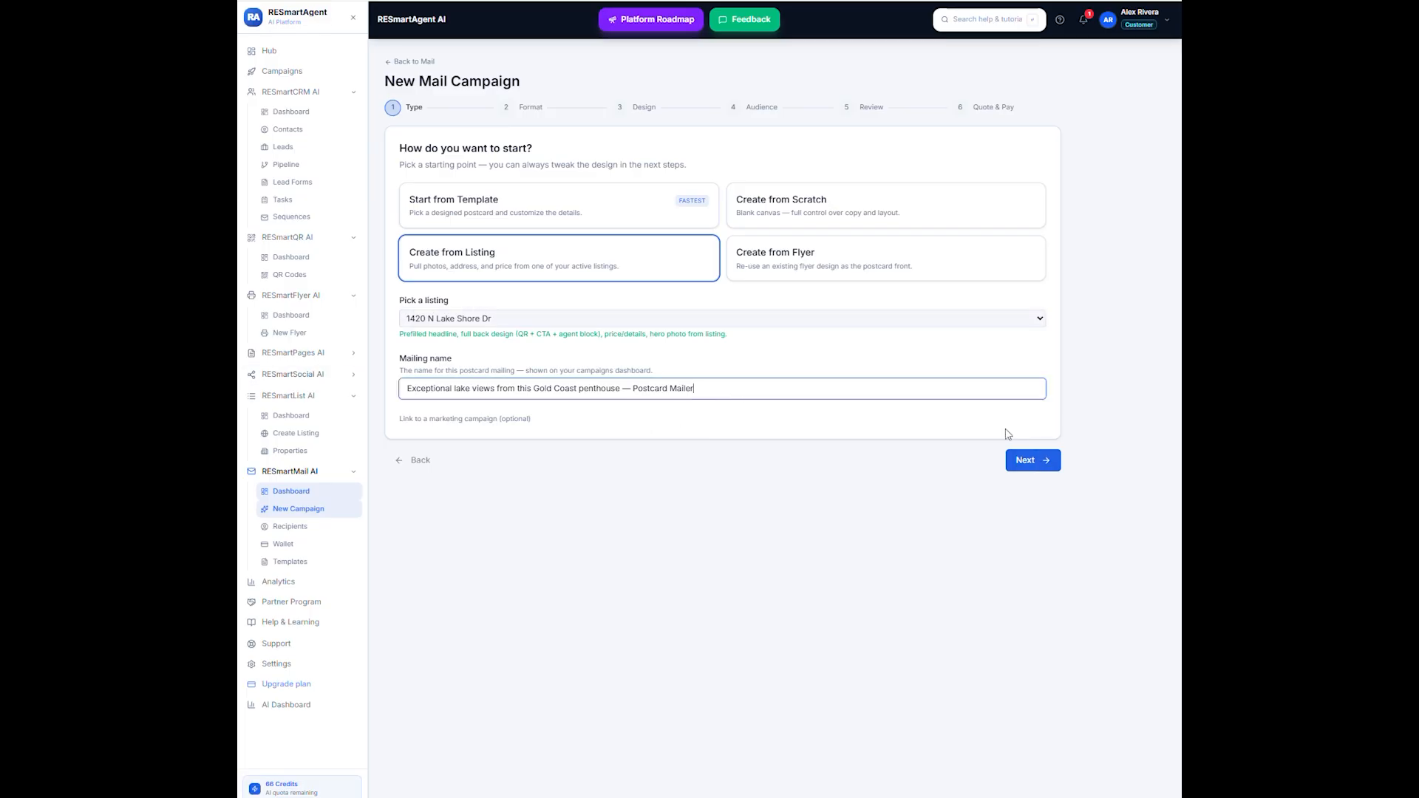
left_click(1036, 462)
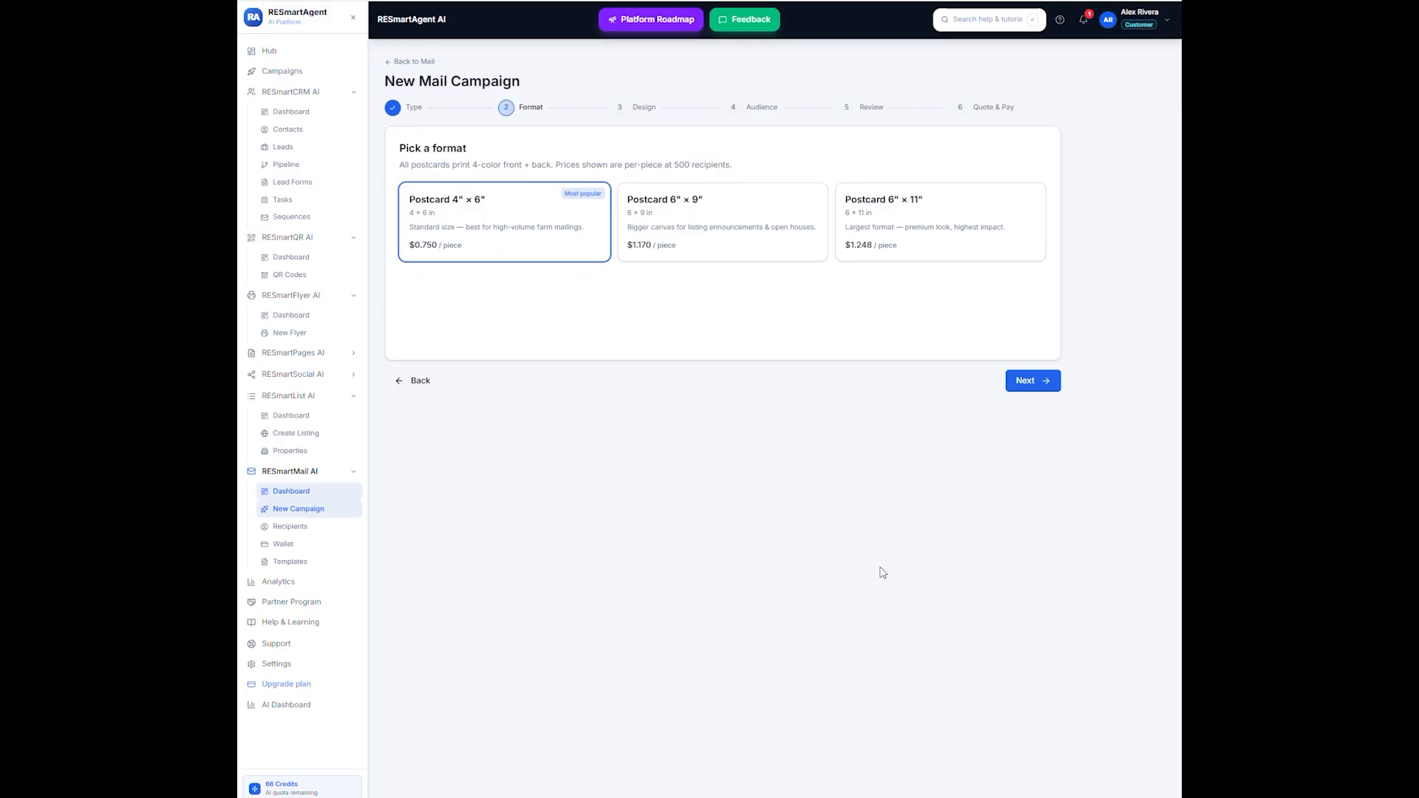
- Choose the 6" × 9" postcard format and check both sides of the prefilled design before continuing to the audience stage
left_click(736, 242)
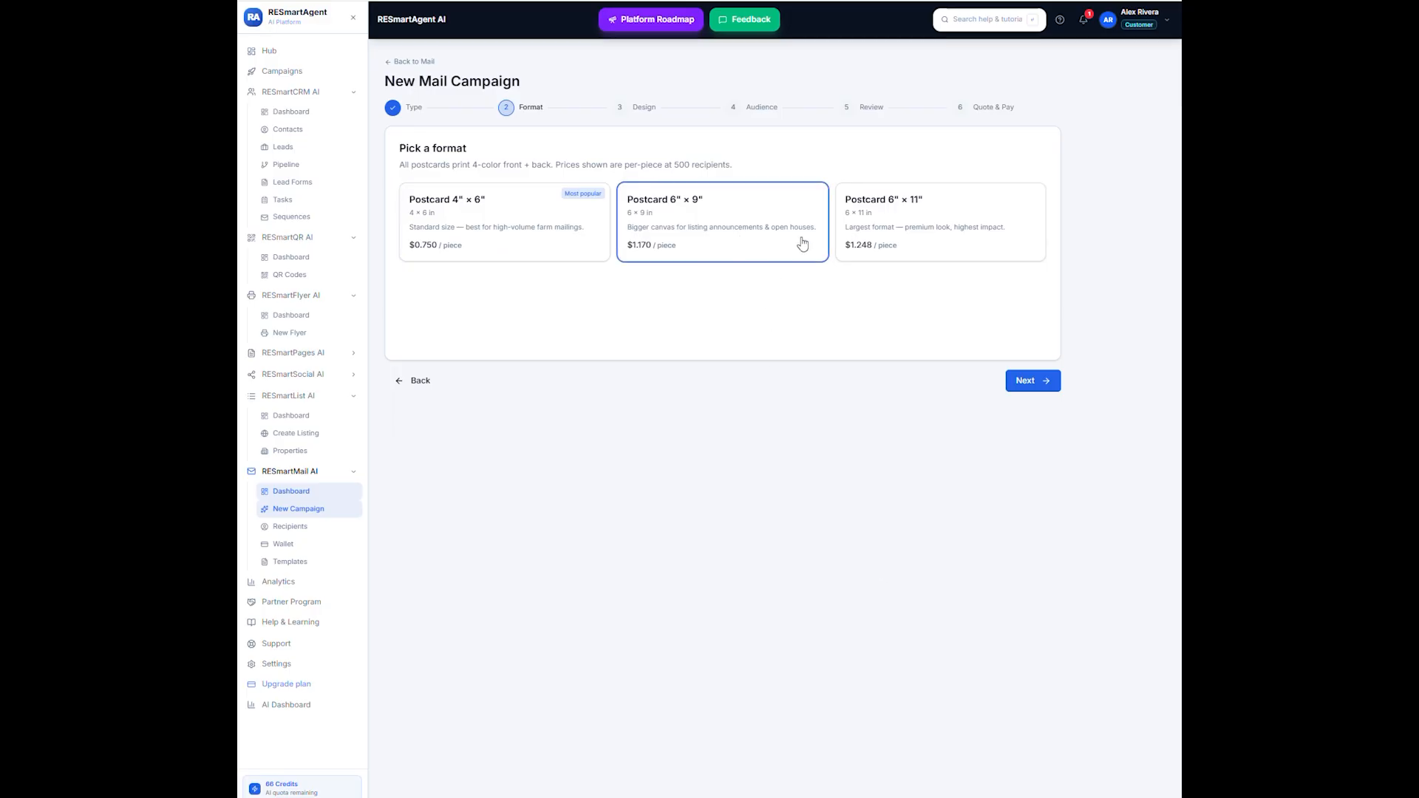
left_click(1047, 392)
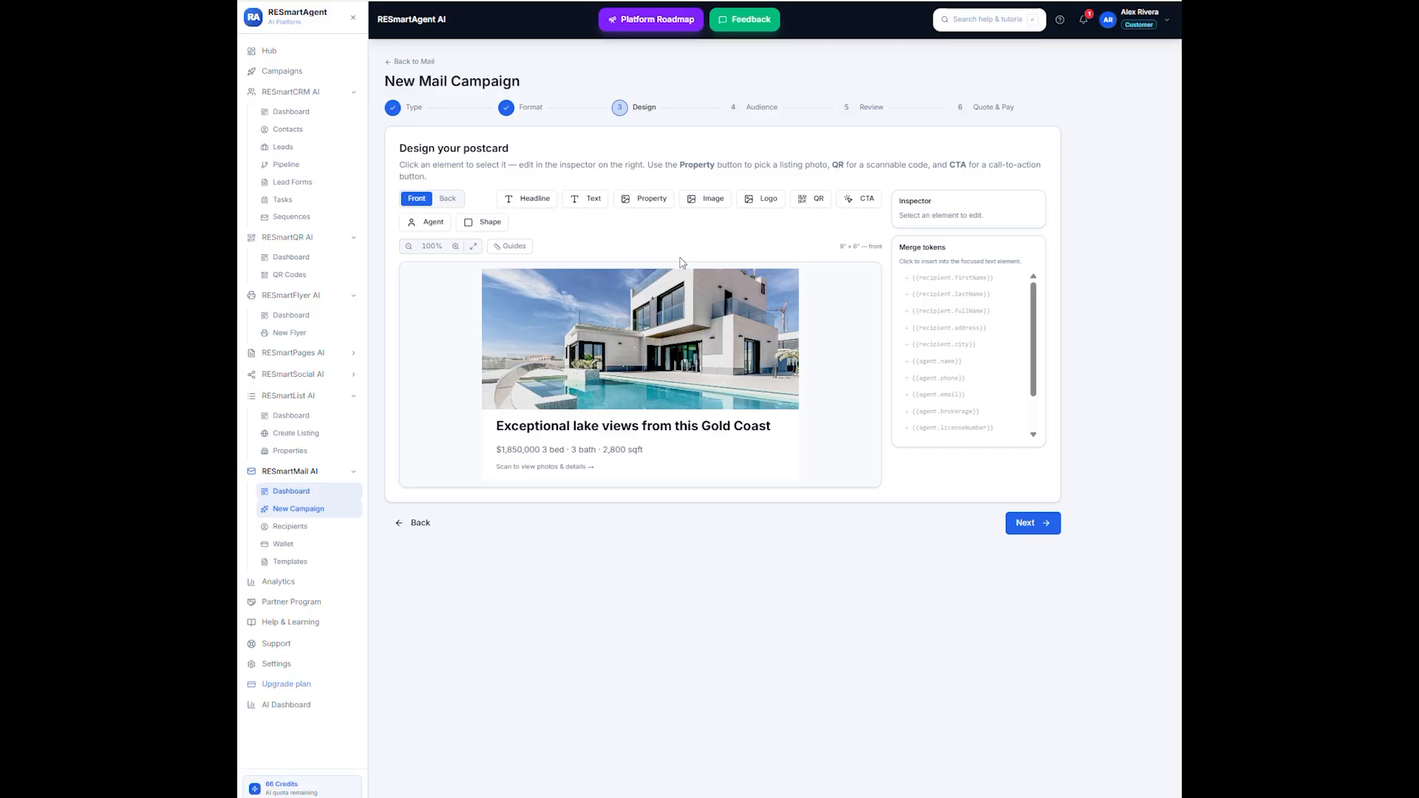
left_click(450, 198)
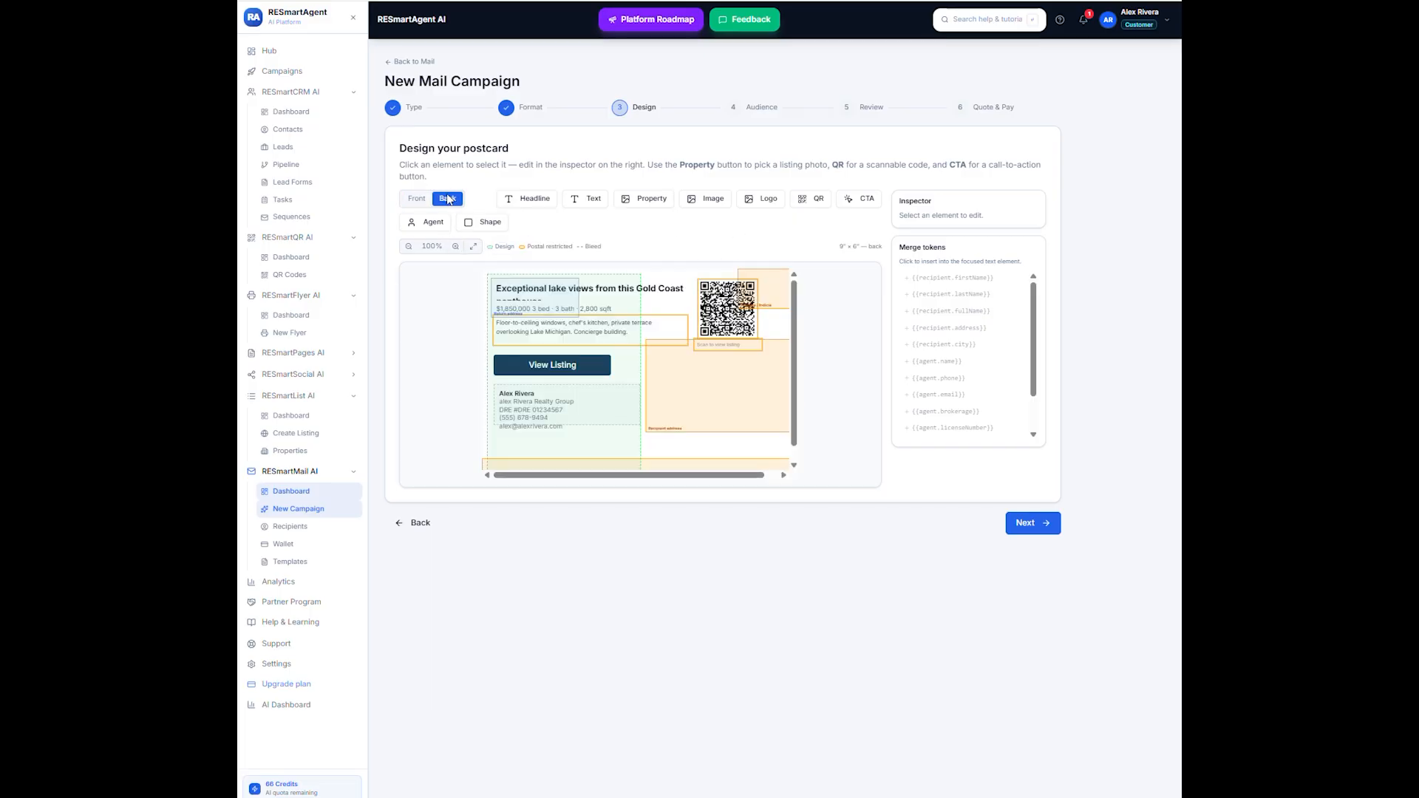
left_click(414, 199)
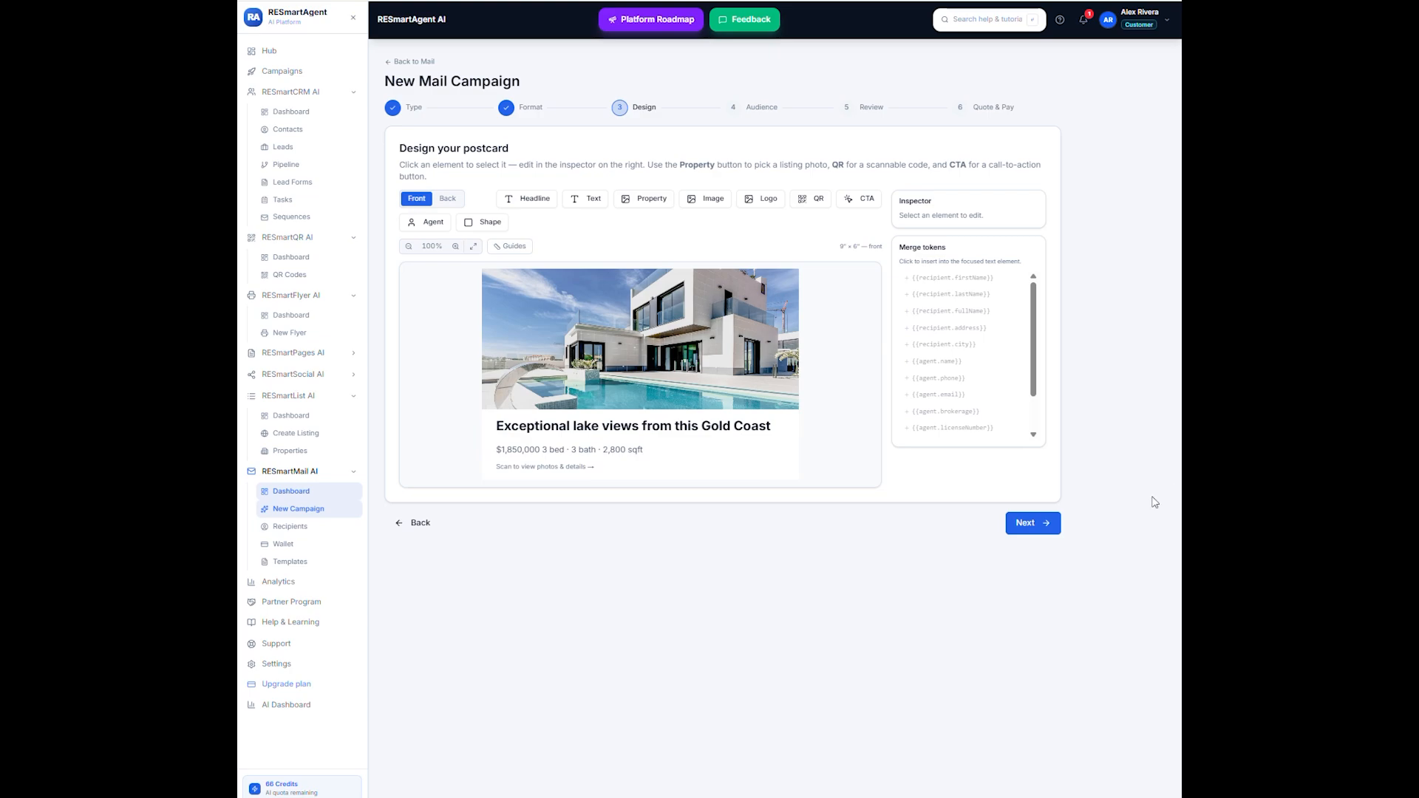
left_click(1024, 526)
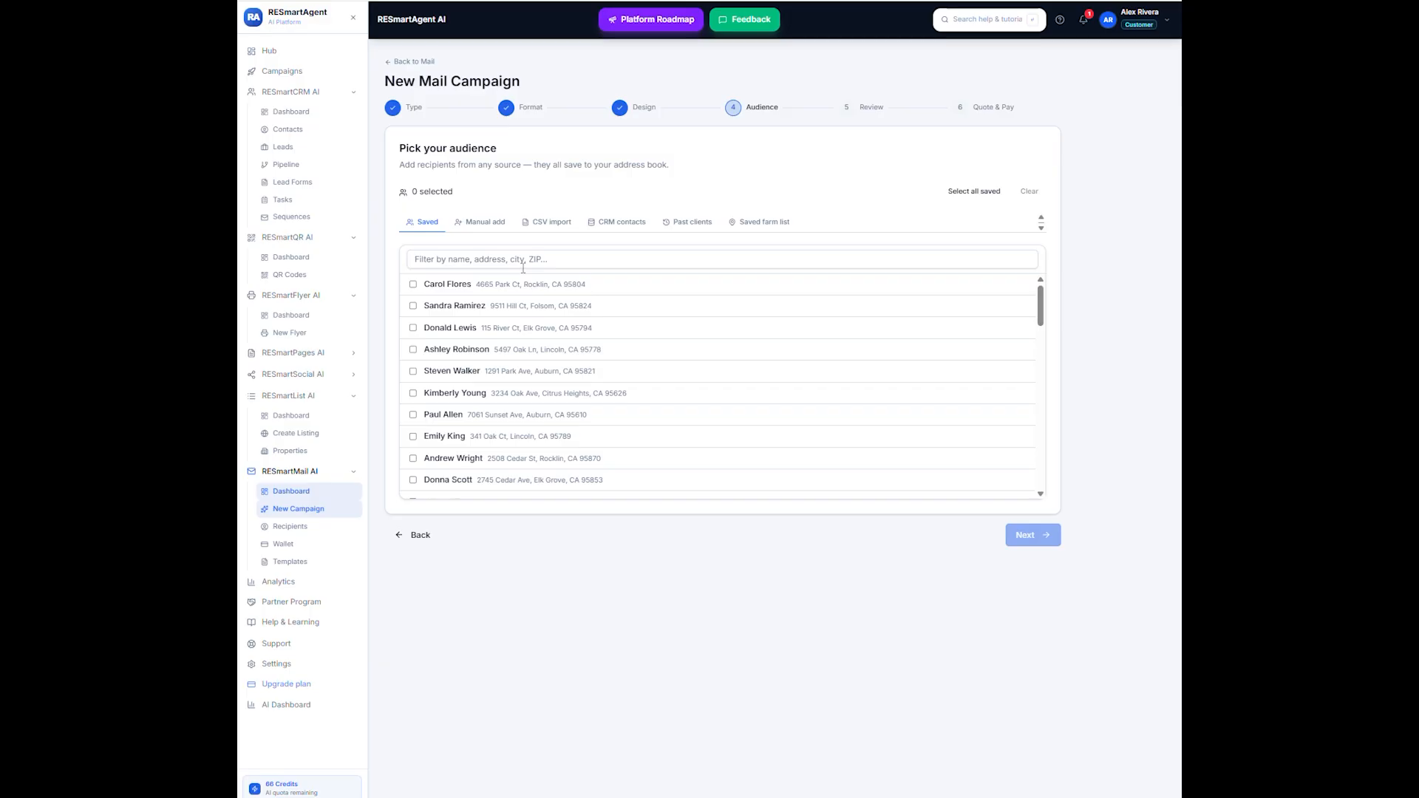
- Check the CSV import and manual recipient forms, then select the first two saved recipients and continue to the review
left_click(543, 225)
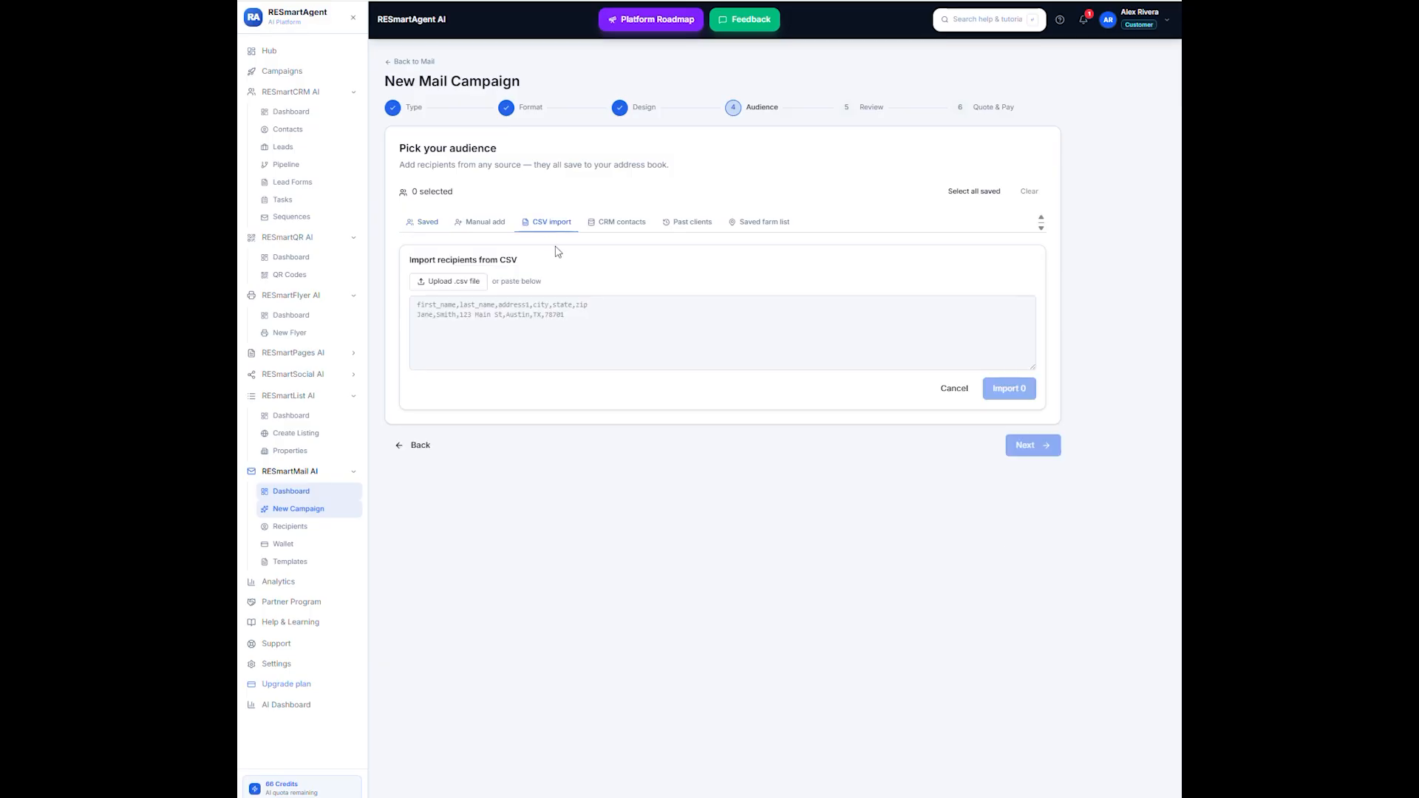
left_click(488, 226)
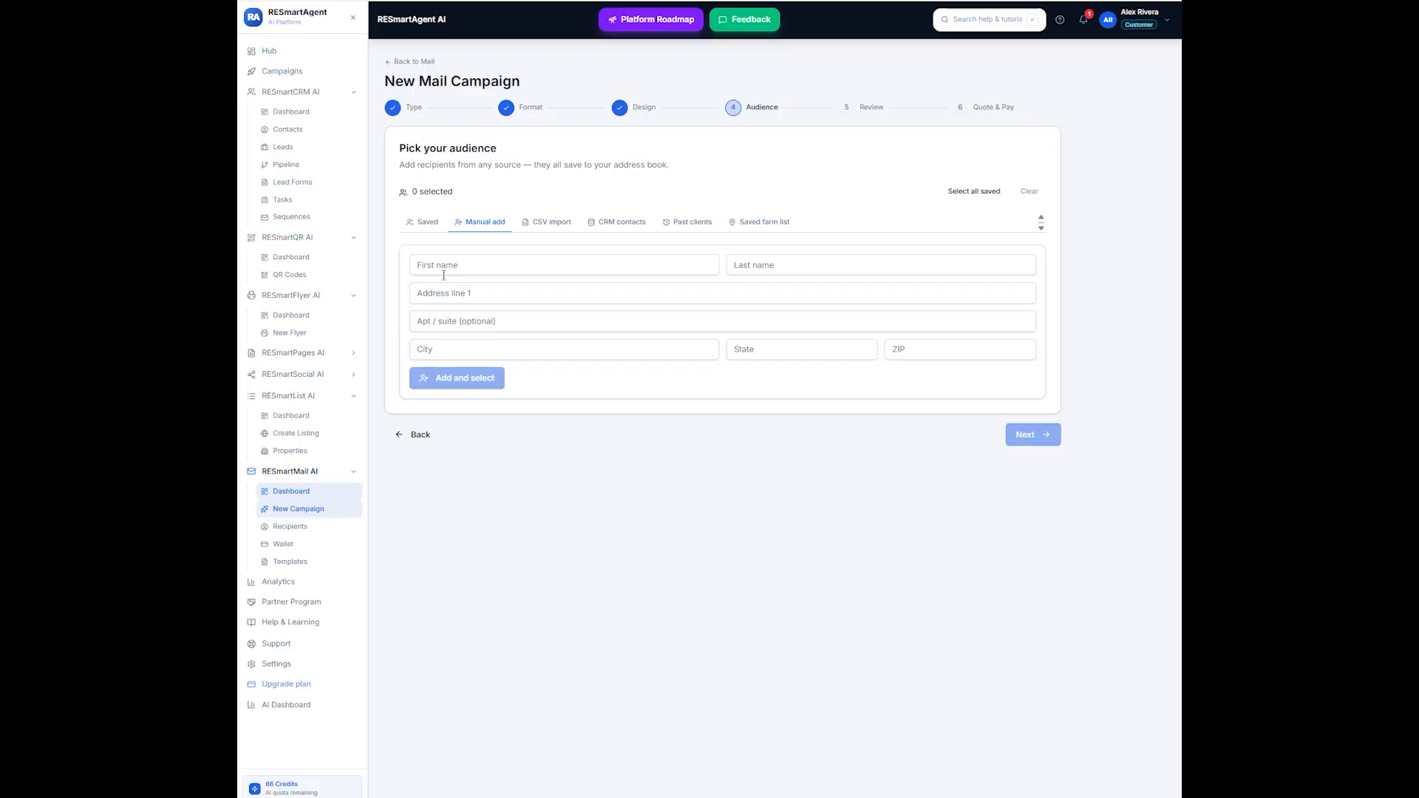
left_click(434, 225)
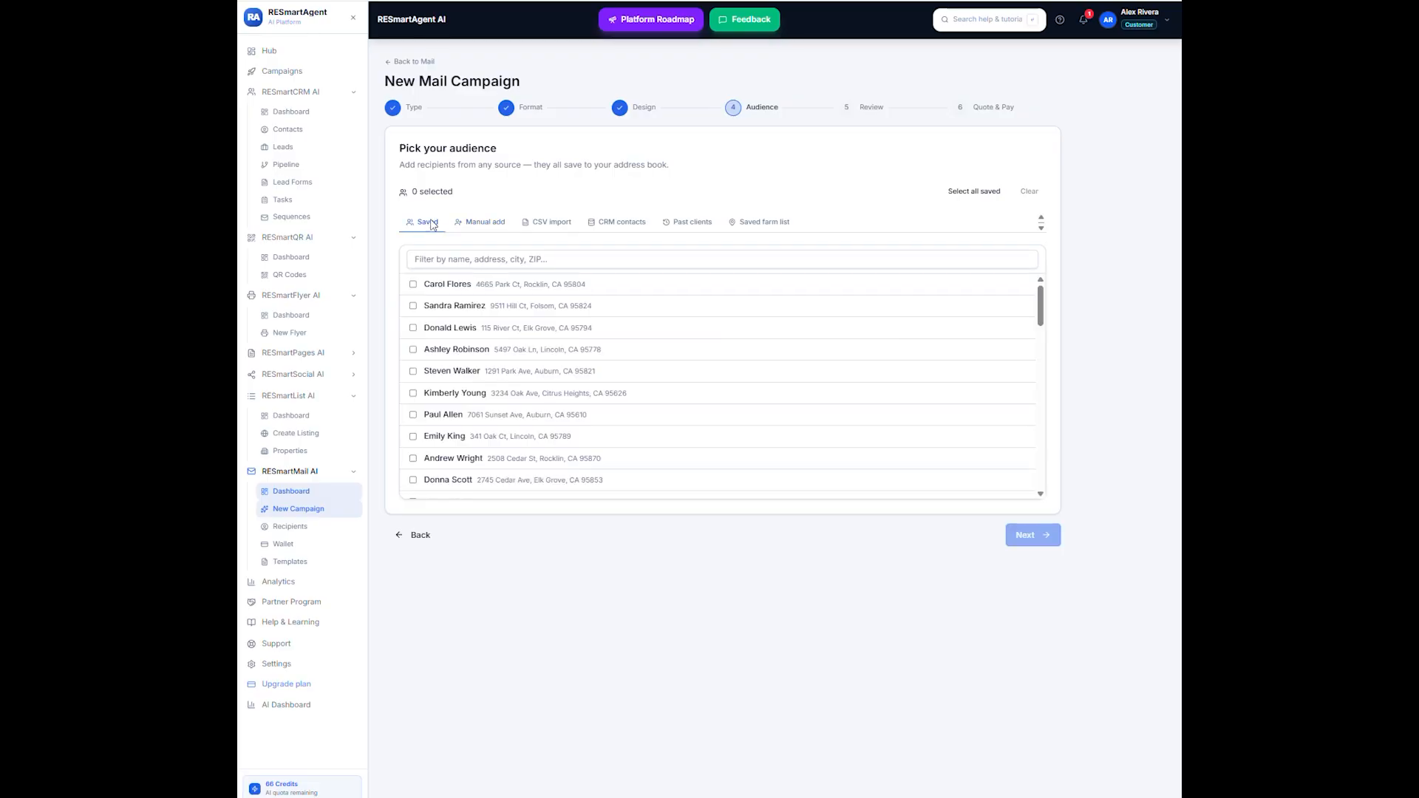
left_click(413, 284)
left_click(413, 305)
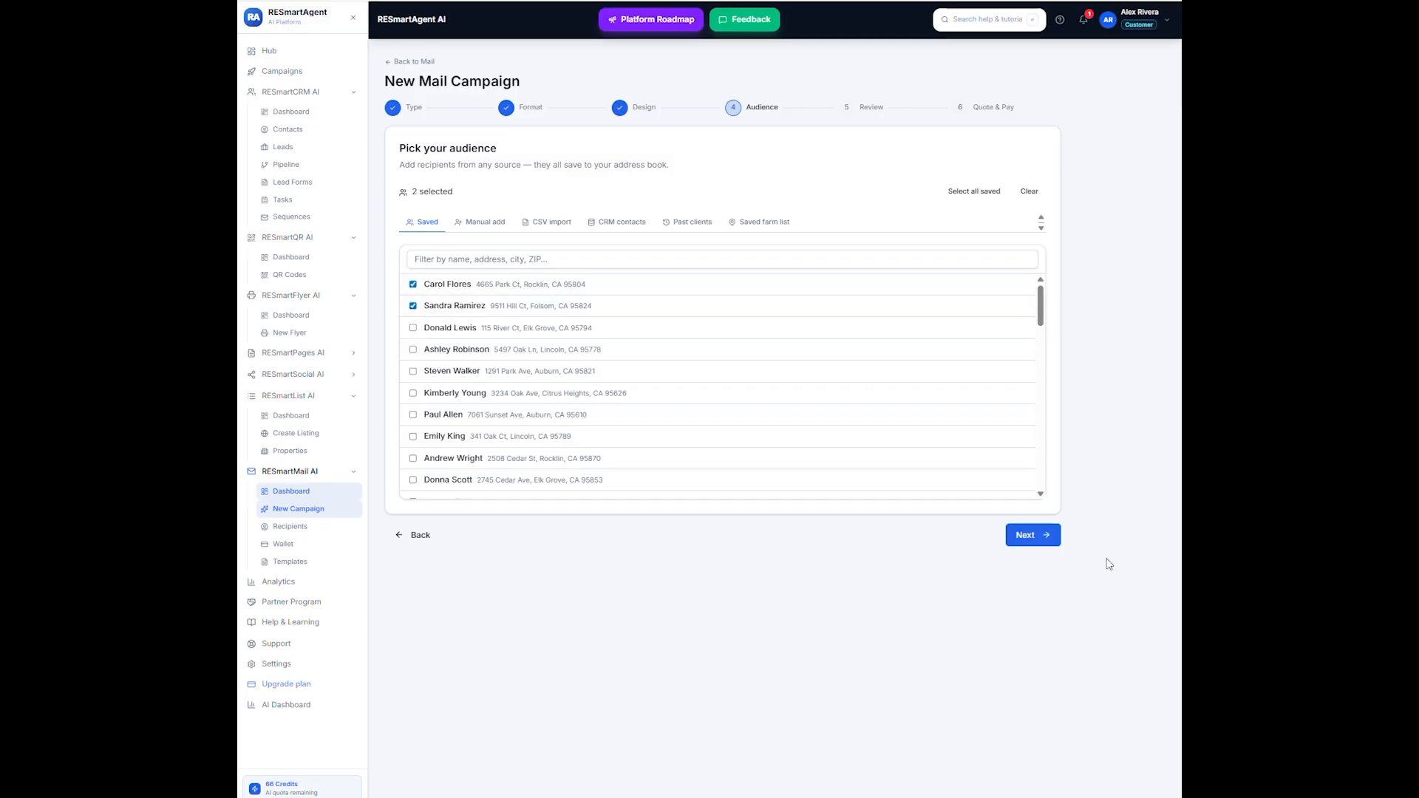
left_click(1035, 537)
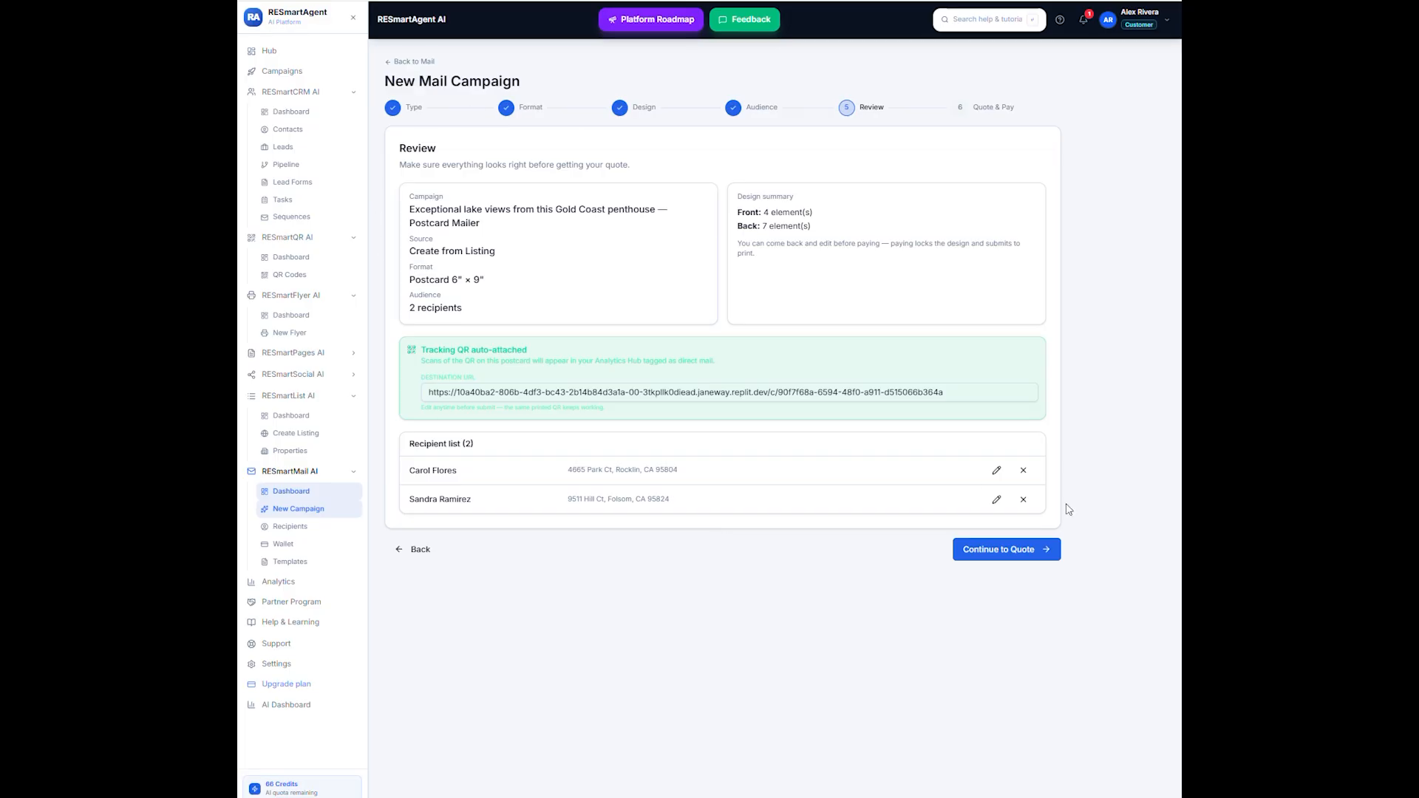
- Continue to the quote, pay for Standard mailing from the wallet and return to the list of all campaigns
left_click(1002, 552)
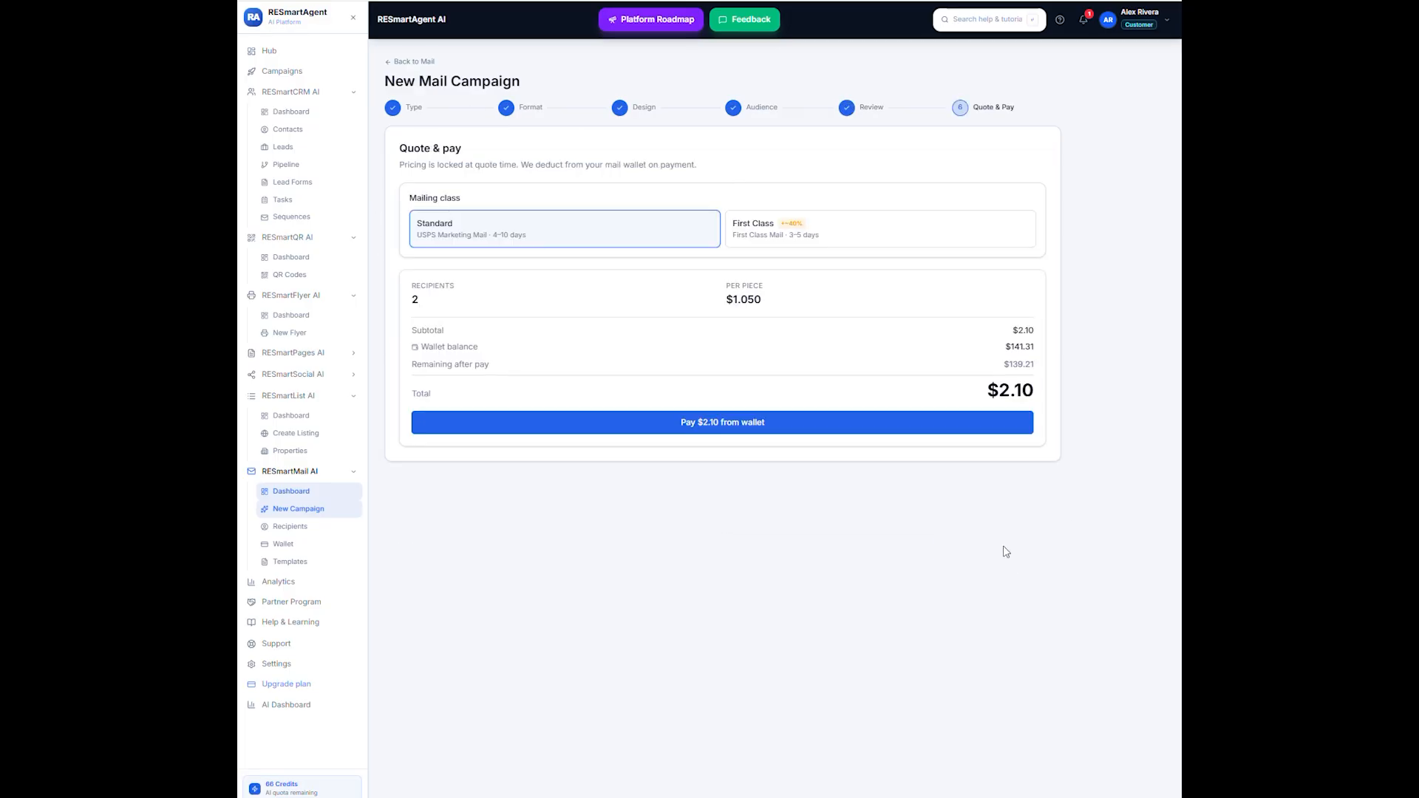
left_click(757, 428)
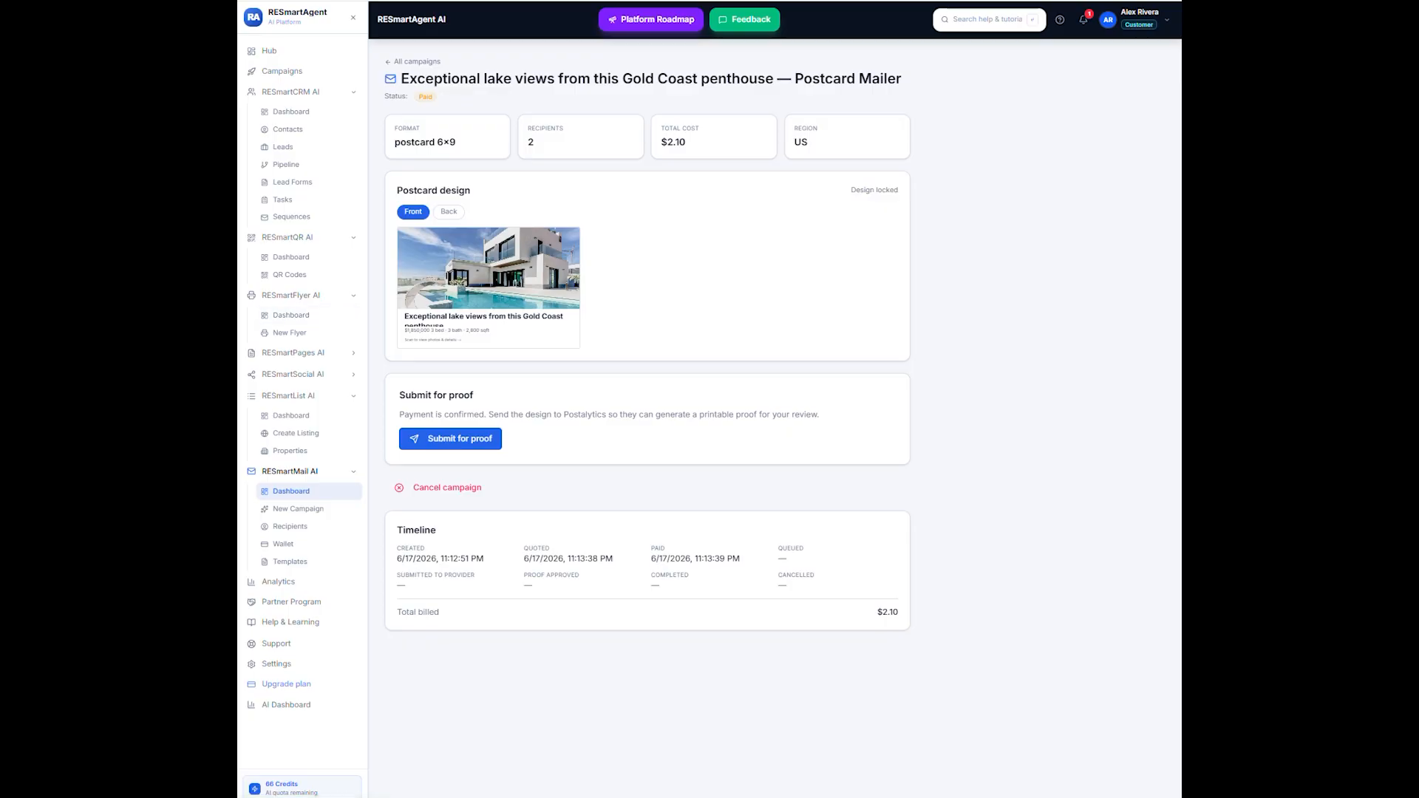
left_click(413, 62)
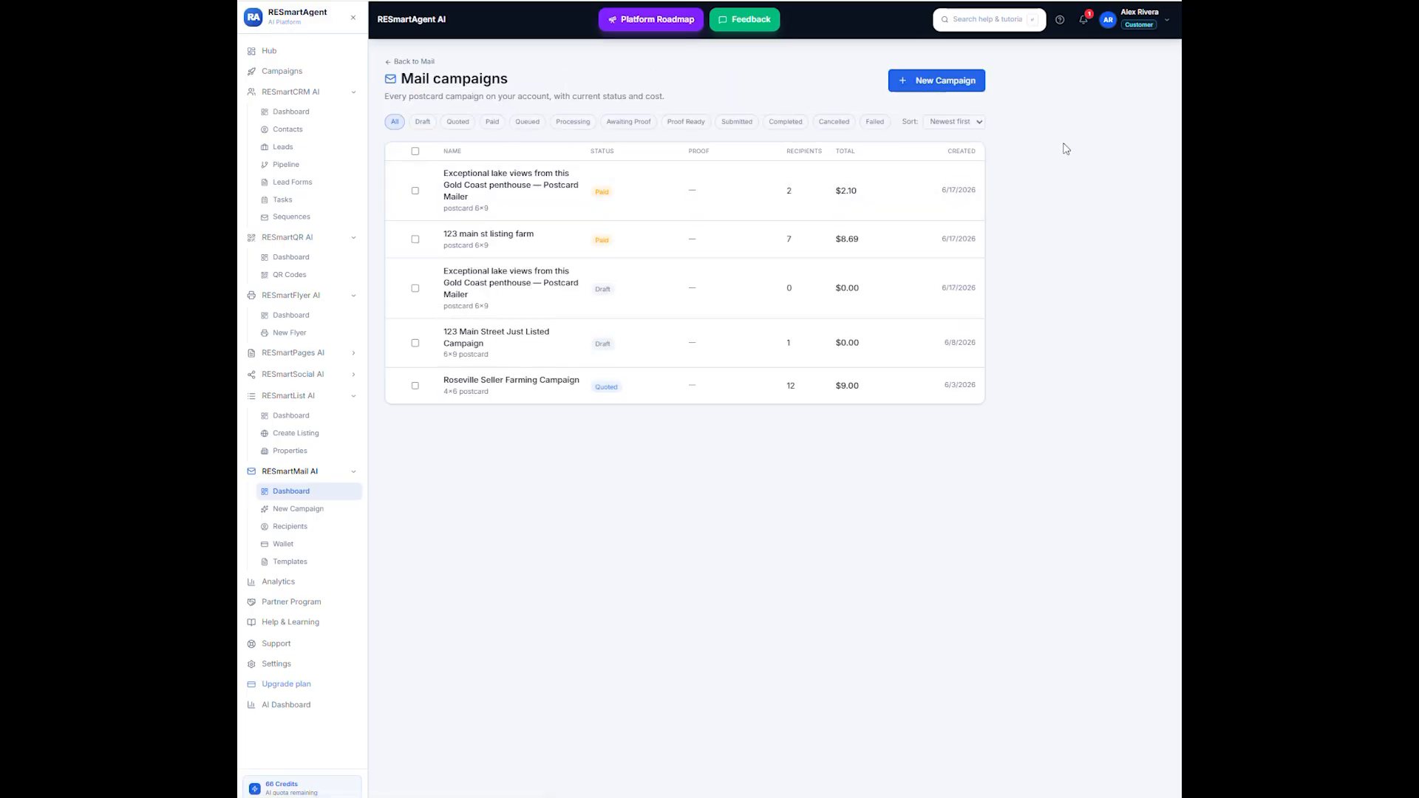
- Create a 6" × 9" campaign named "gold coast just listed" from the flyer Just Listed — Gold Coast Penthouse and continue to its design
left_click(948, 82)
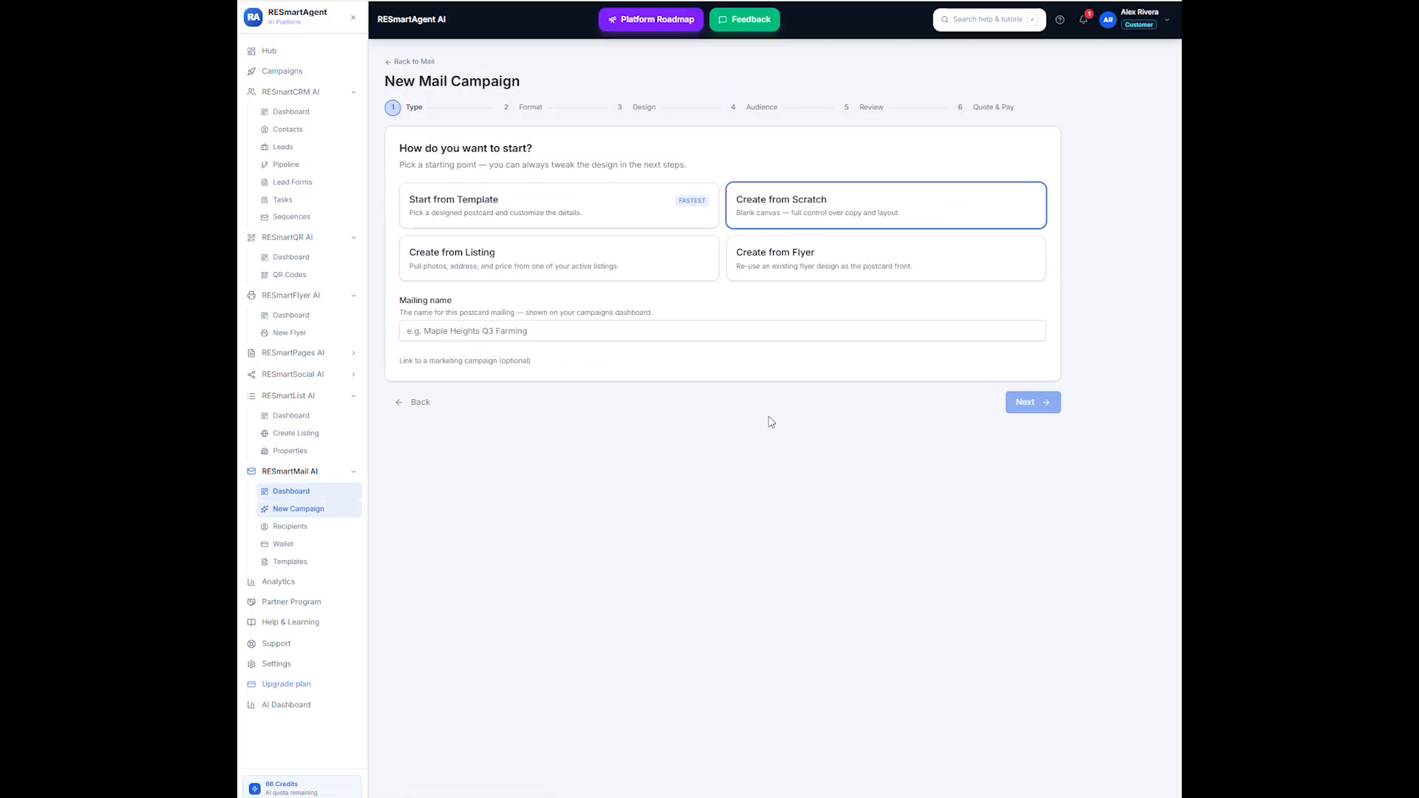
left_click(815, 255)
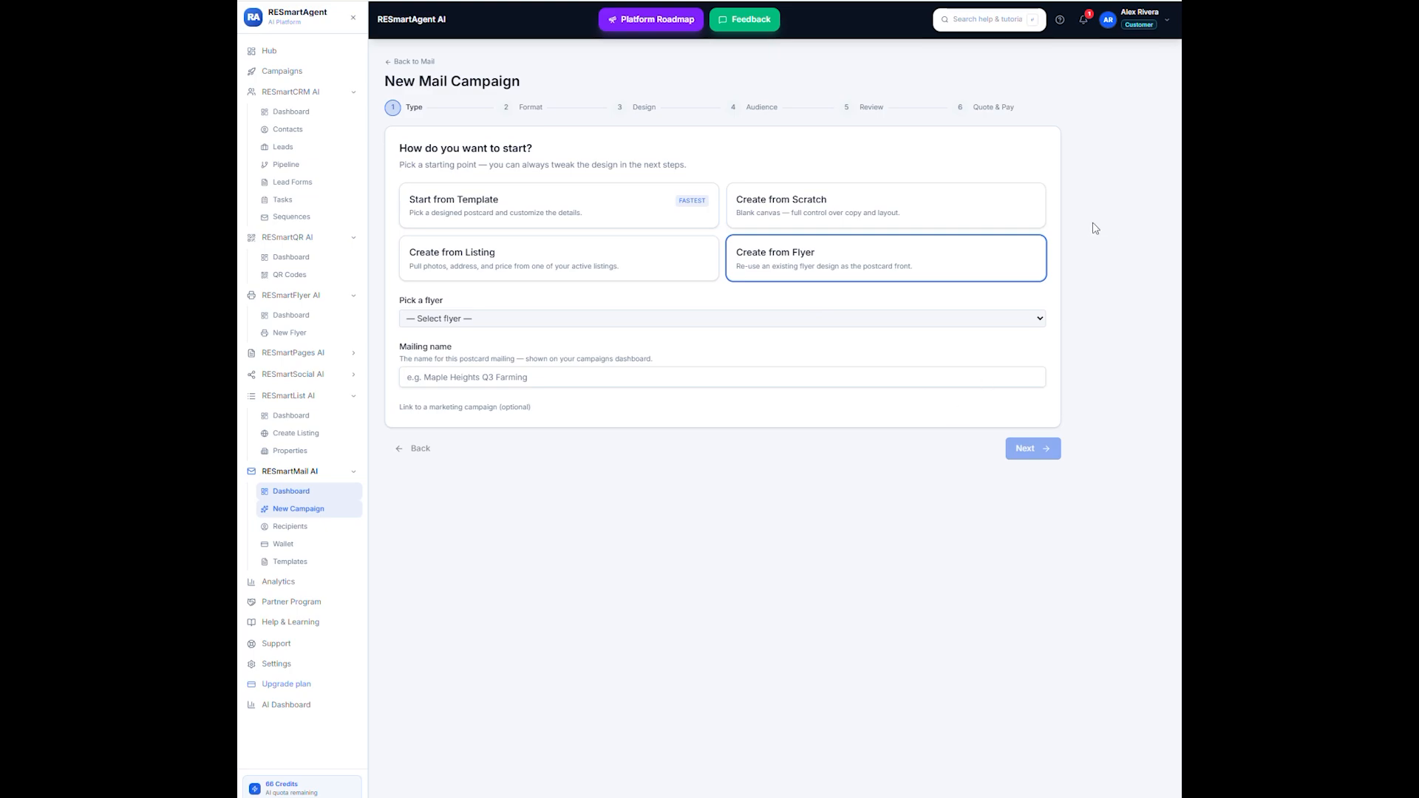
left_click(1040, 319)
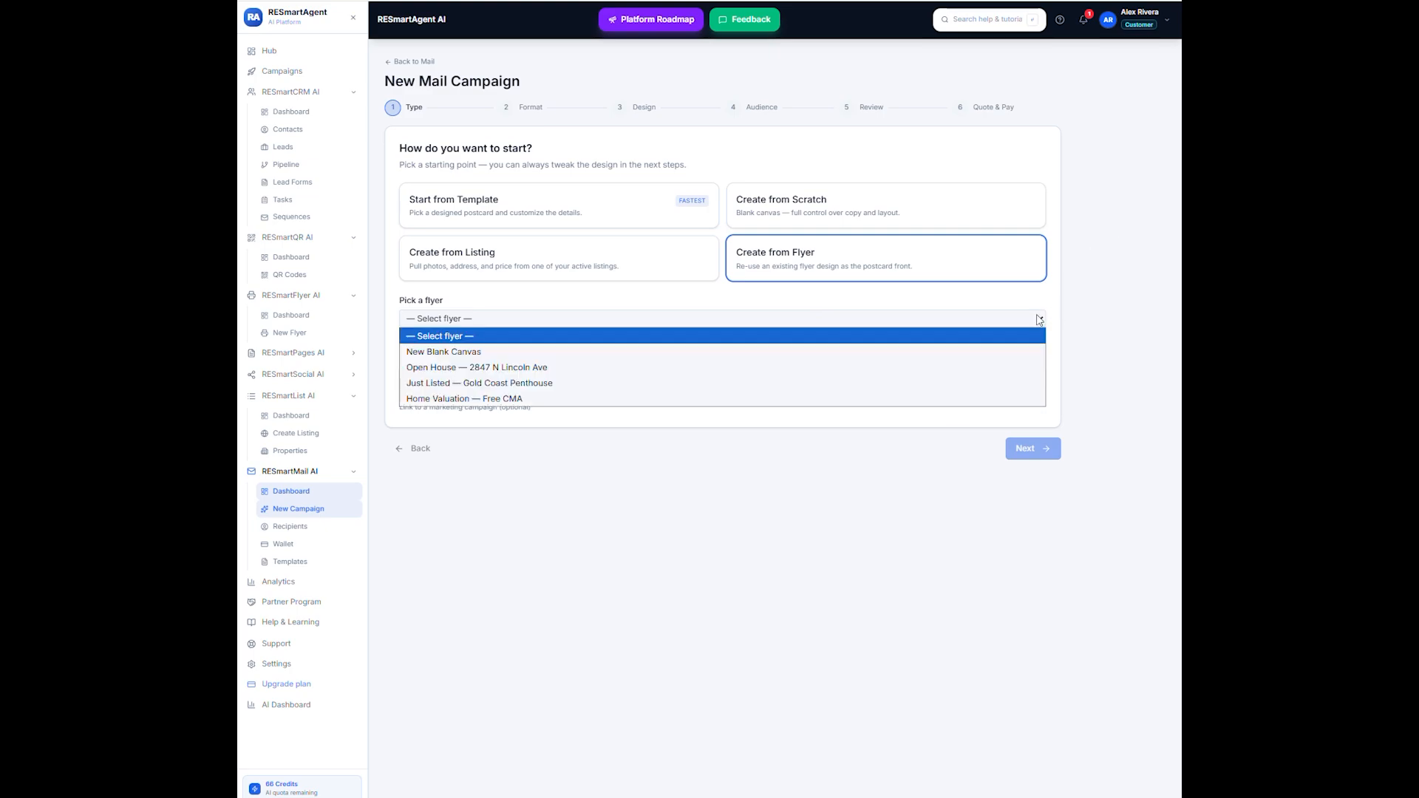
left_click(464, 383)
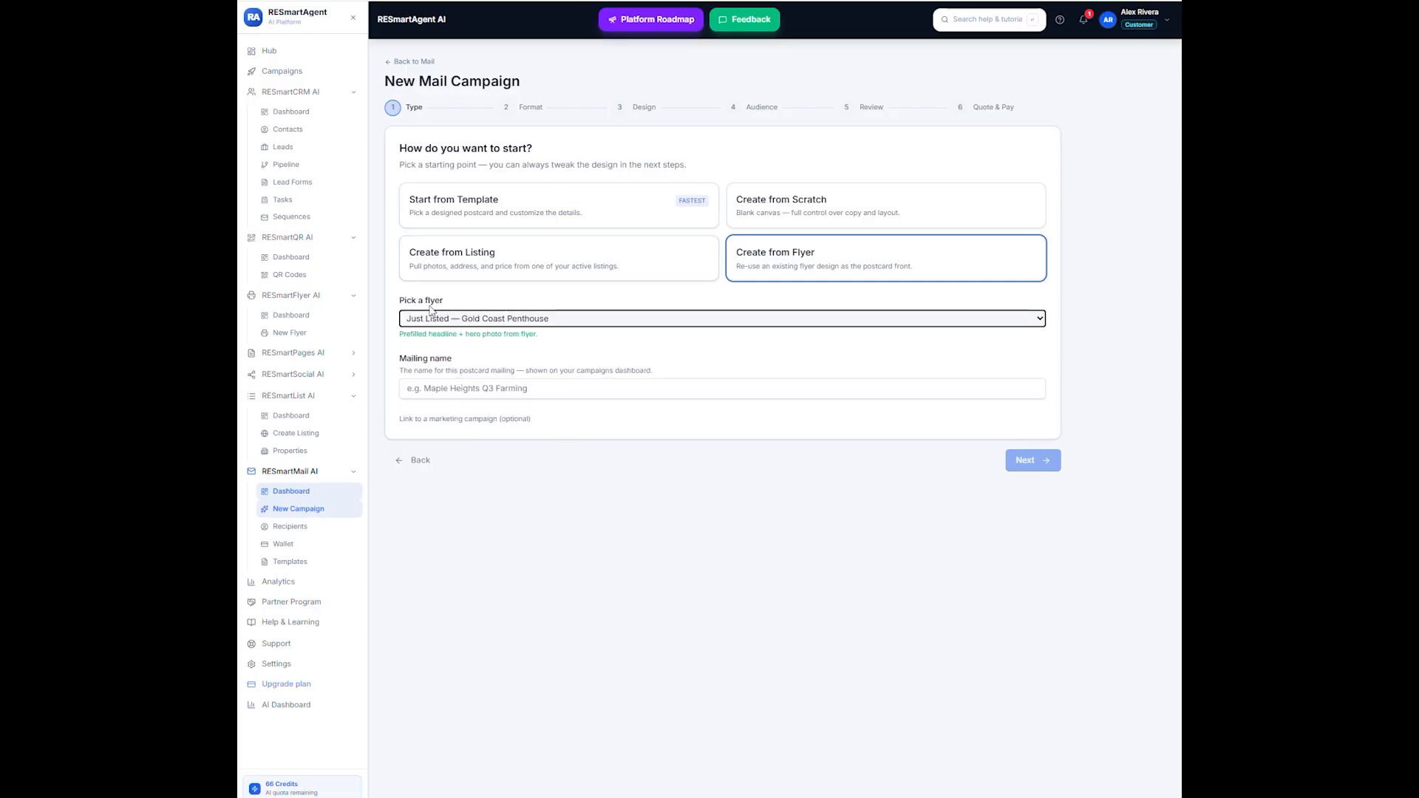
left_click(425, 381)
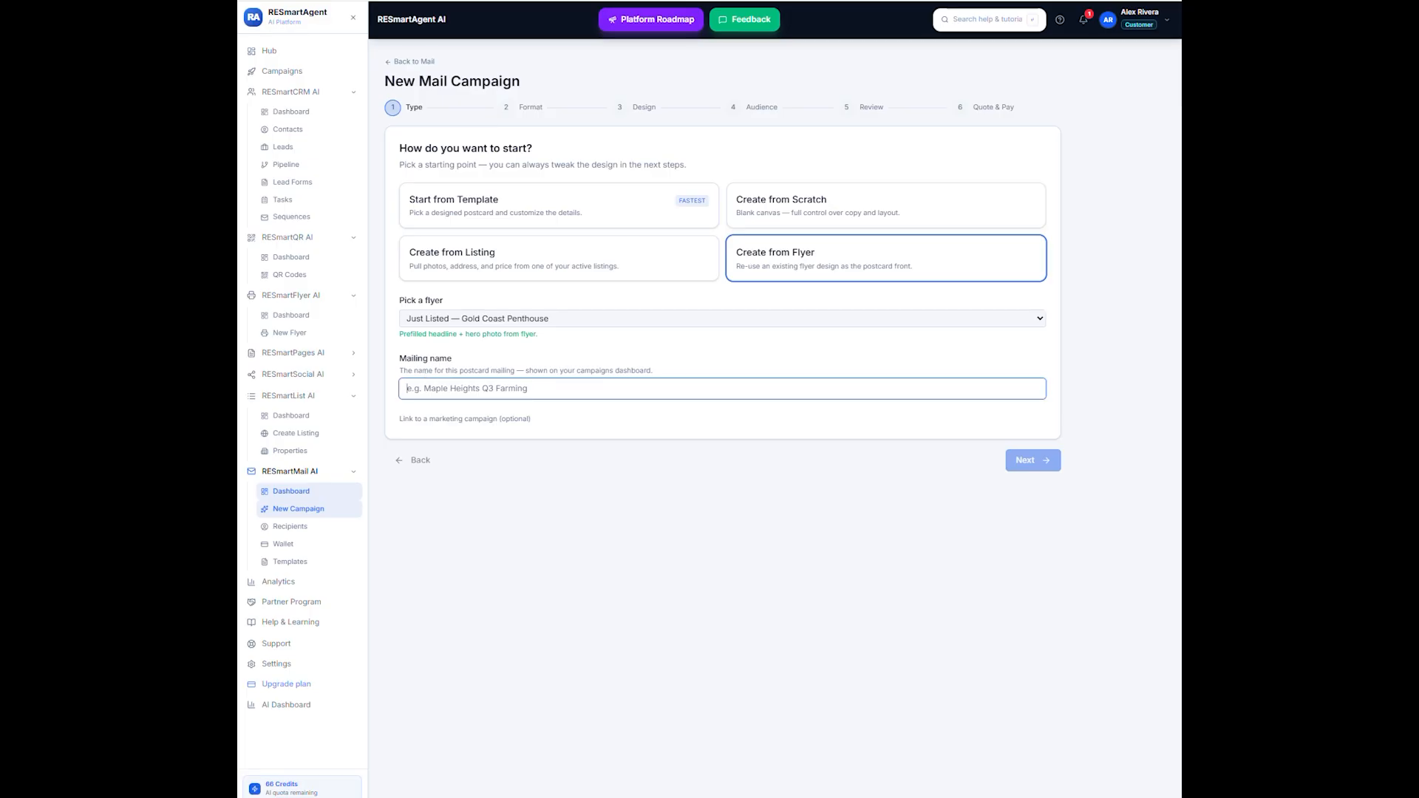
type("gold coast just listed")
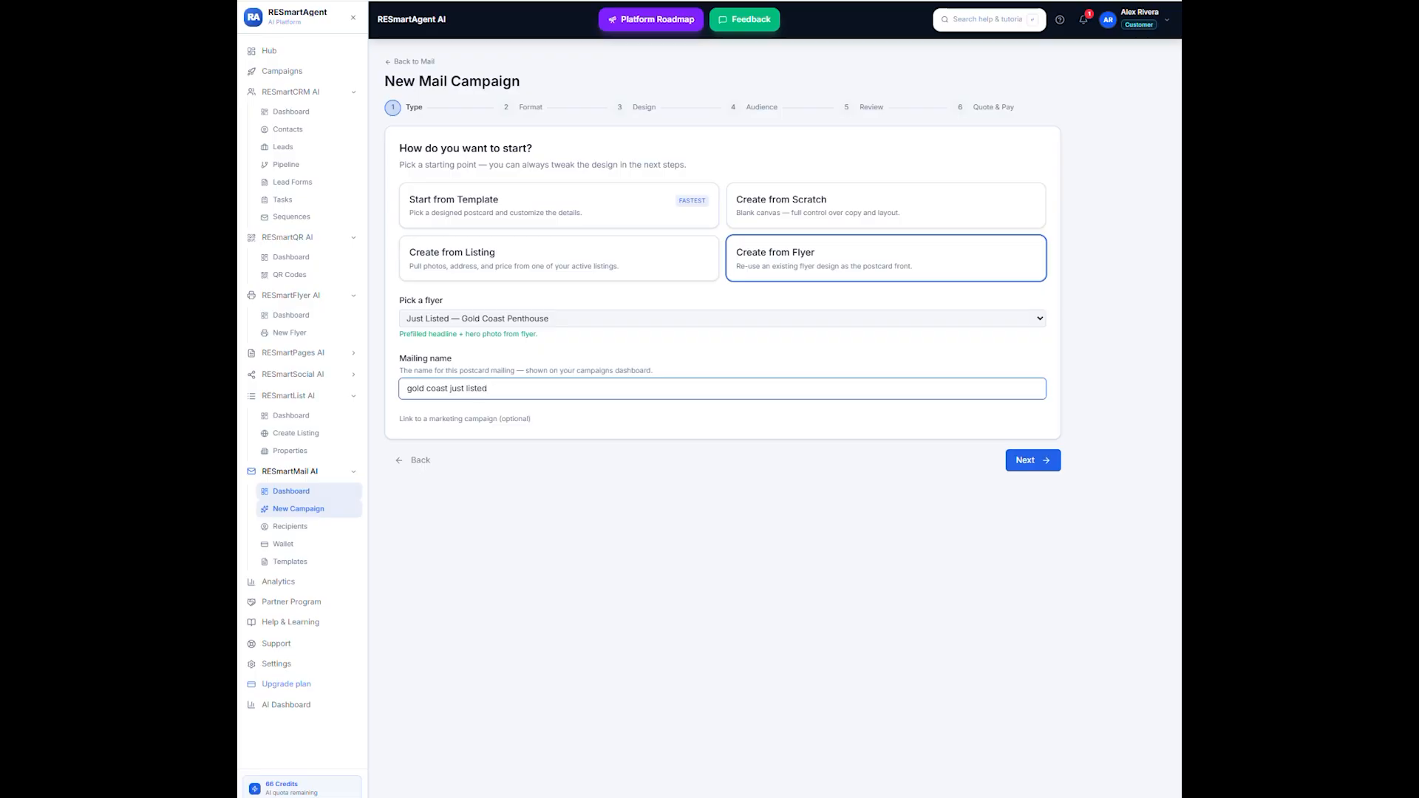
left_click(1010, 459)
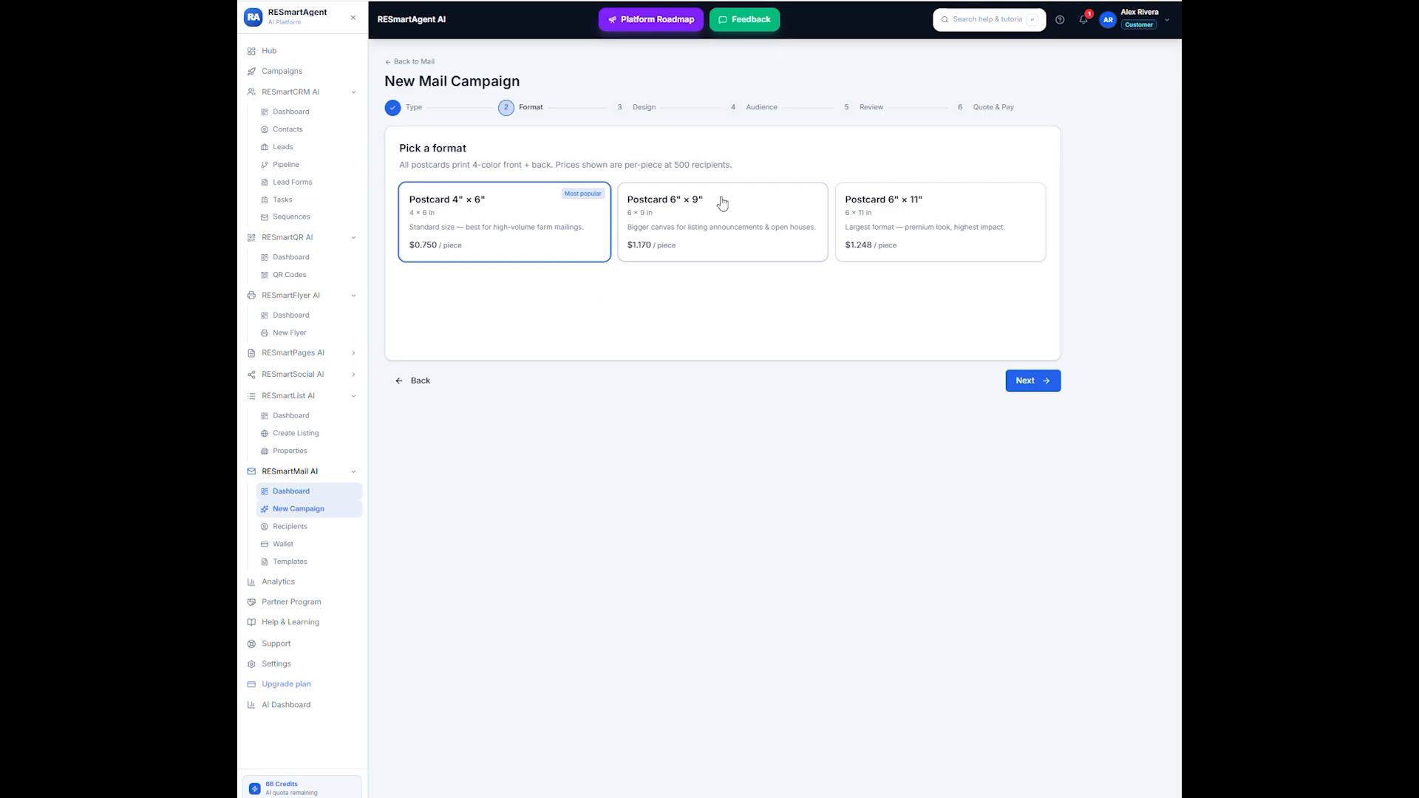
left_click(703, 219)
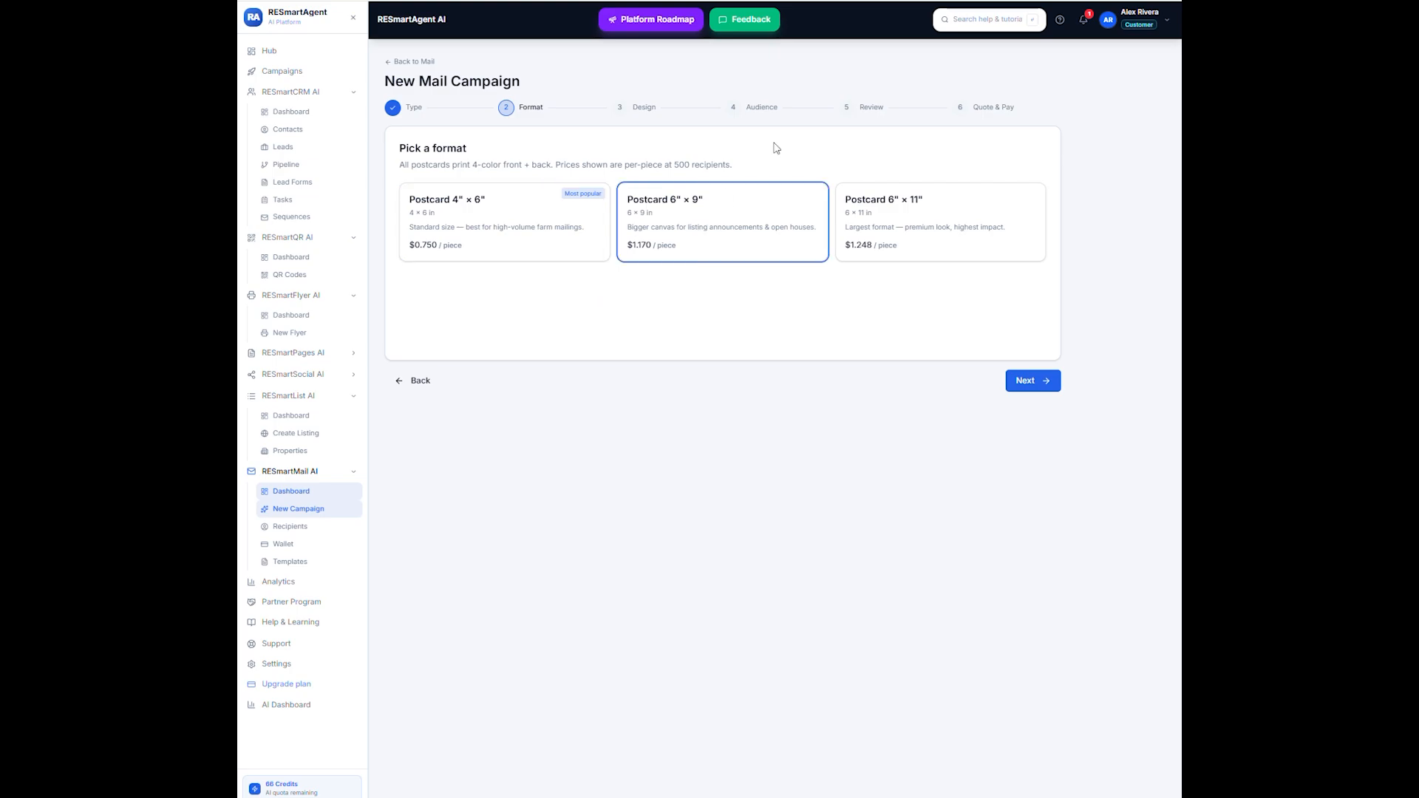
left_click(1010, 386)
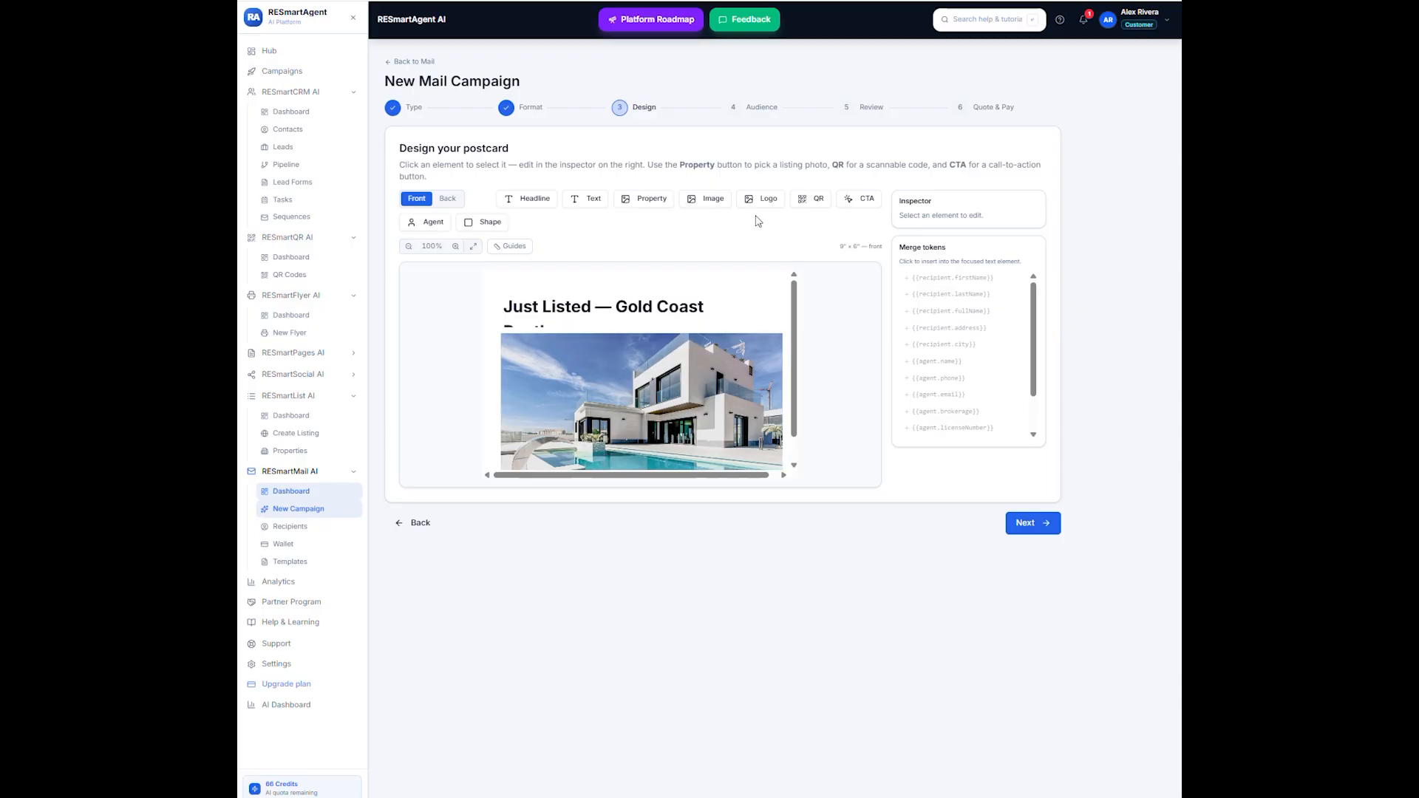
- Replace the front photo with the media library's sunset pool villa image and lower its upper edge to Y 90, height 262, below the headline
left_click_drag(793, 298, 790, 363)
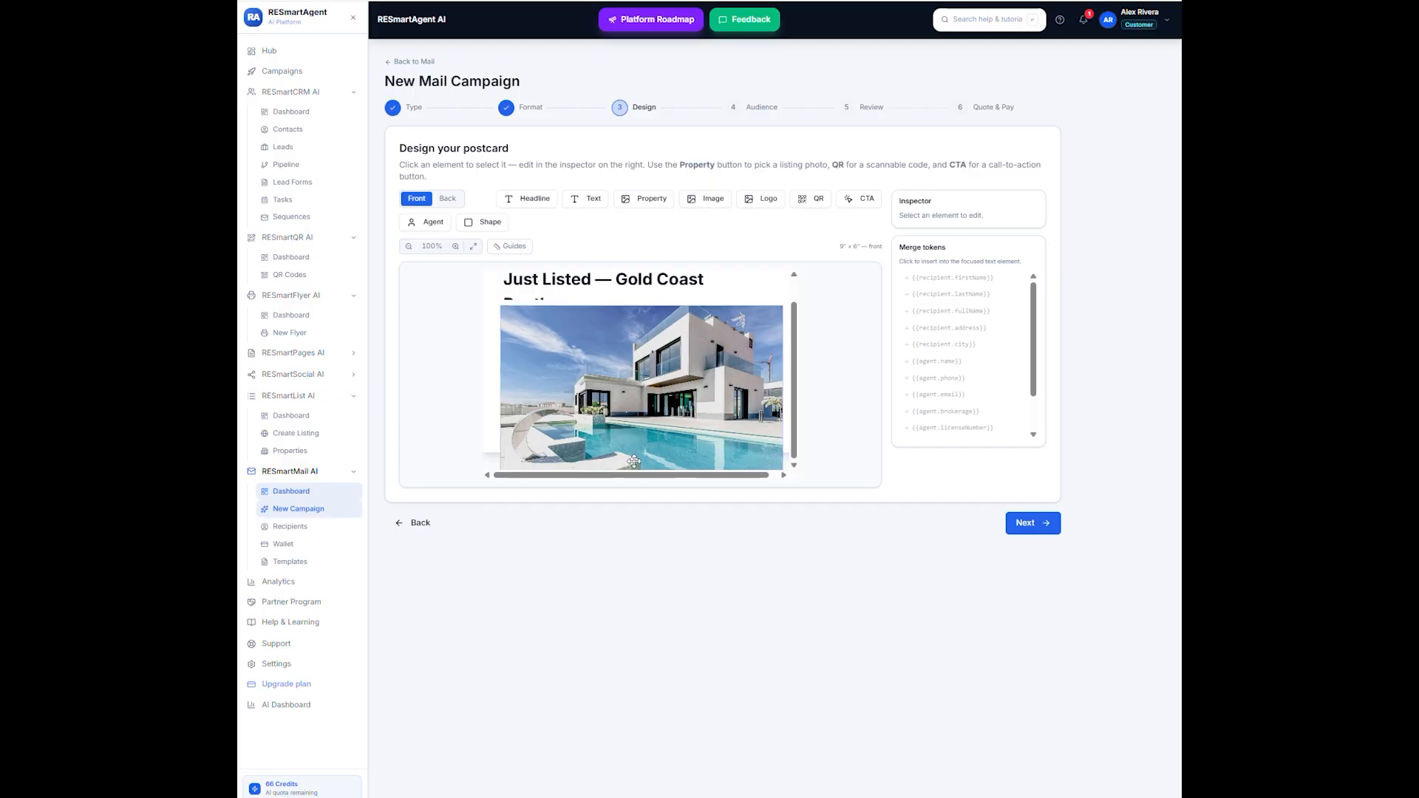
left_click(649, 353)
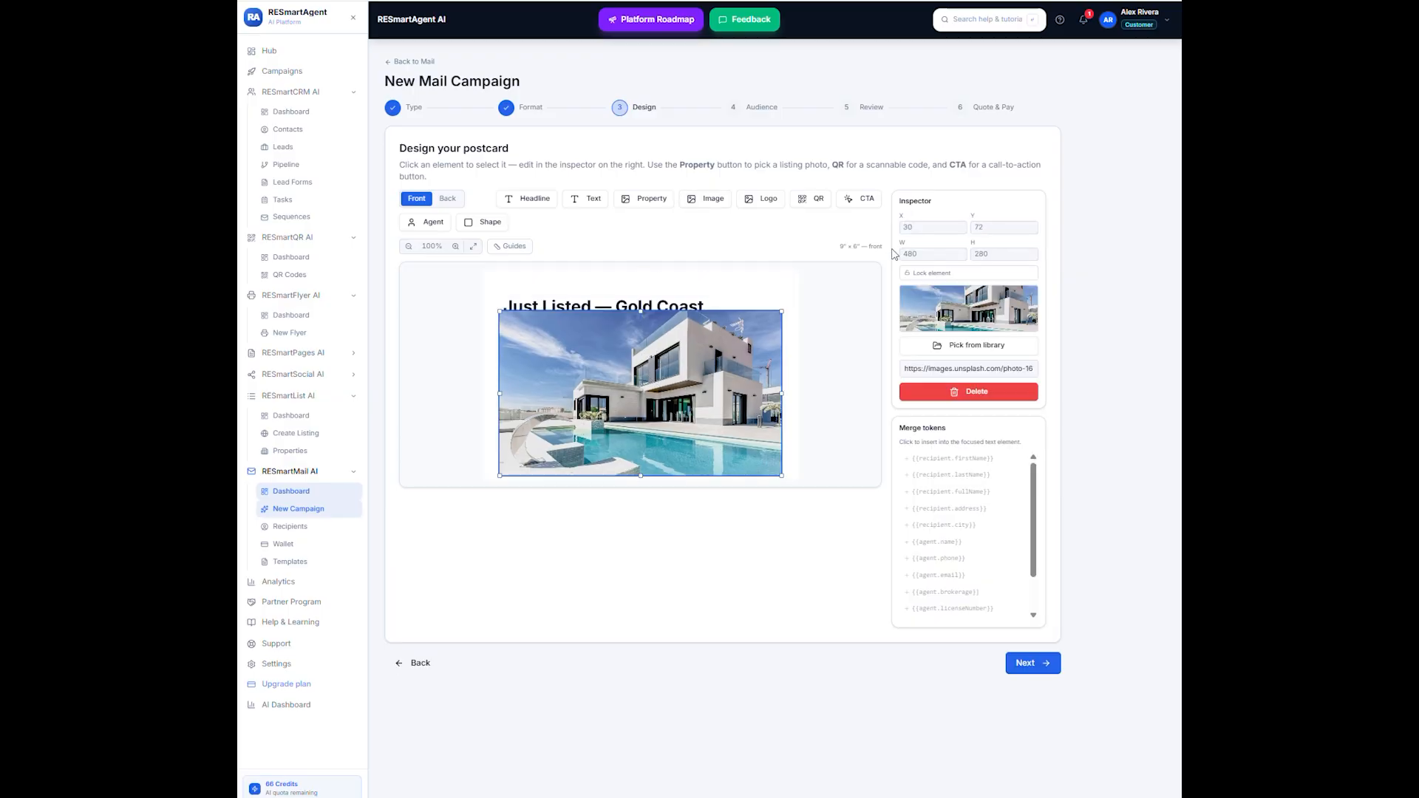
left_click(942, 345)
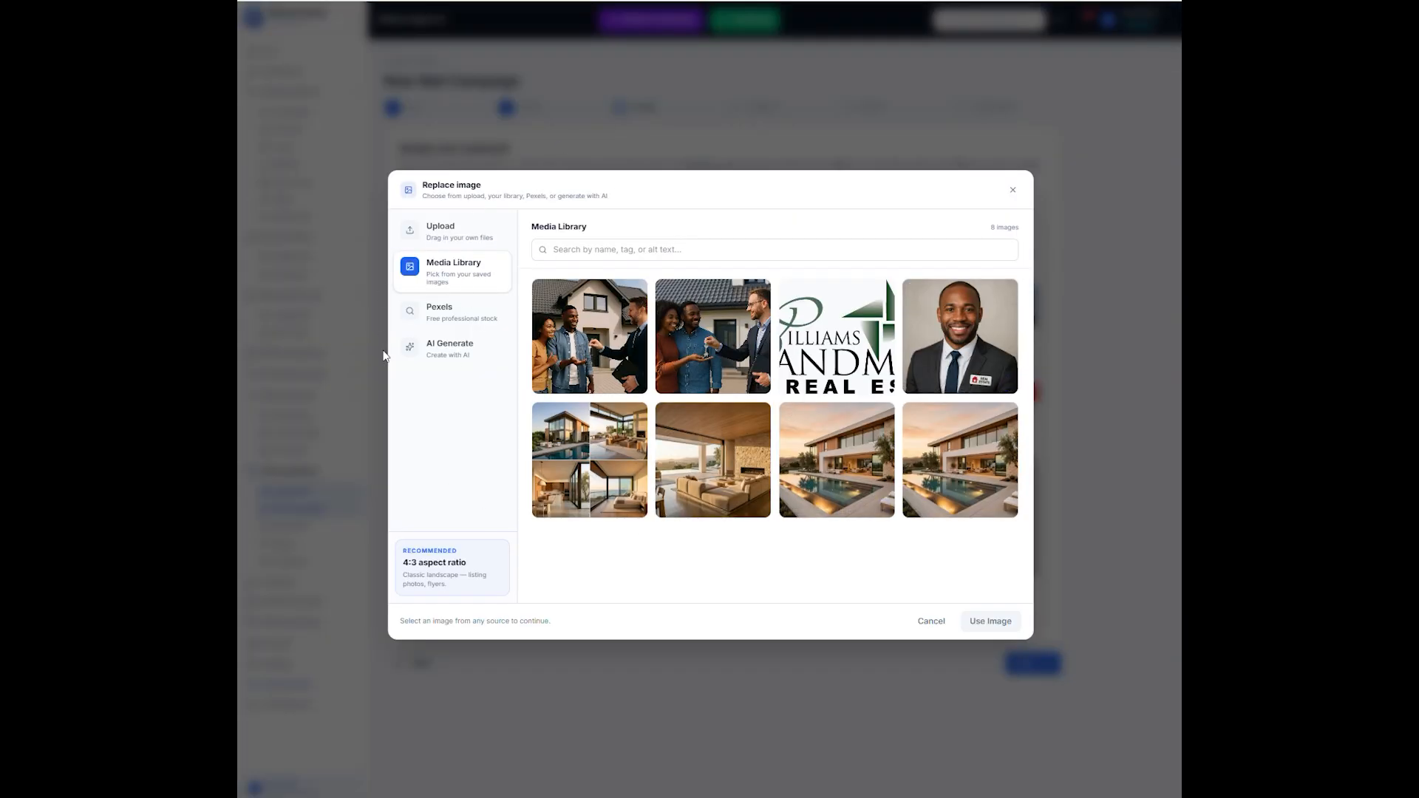
left_click(853, 478)
left_click(988, 621)
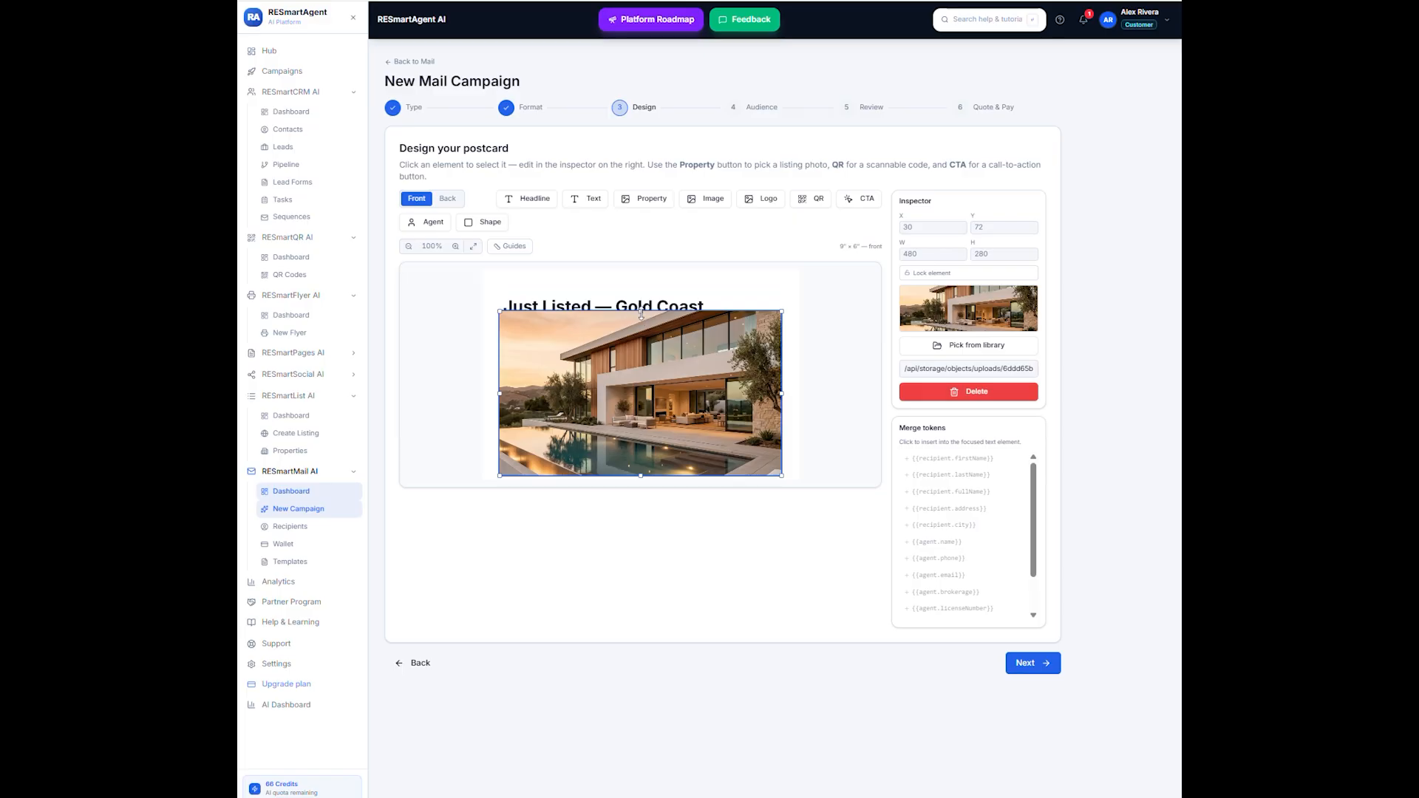
left_click_drag(641, 314, 641, 324)
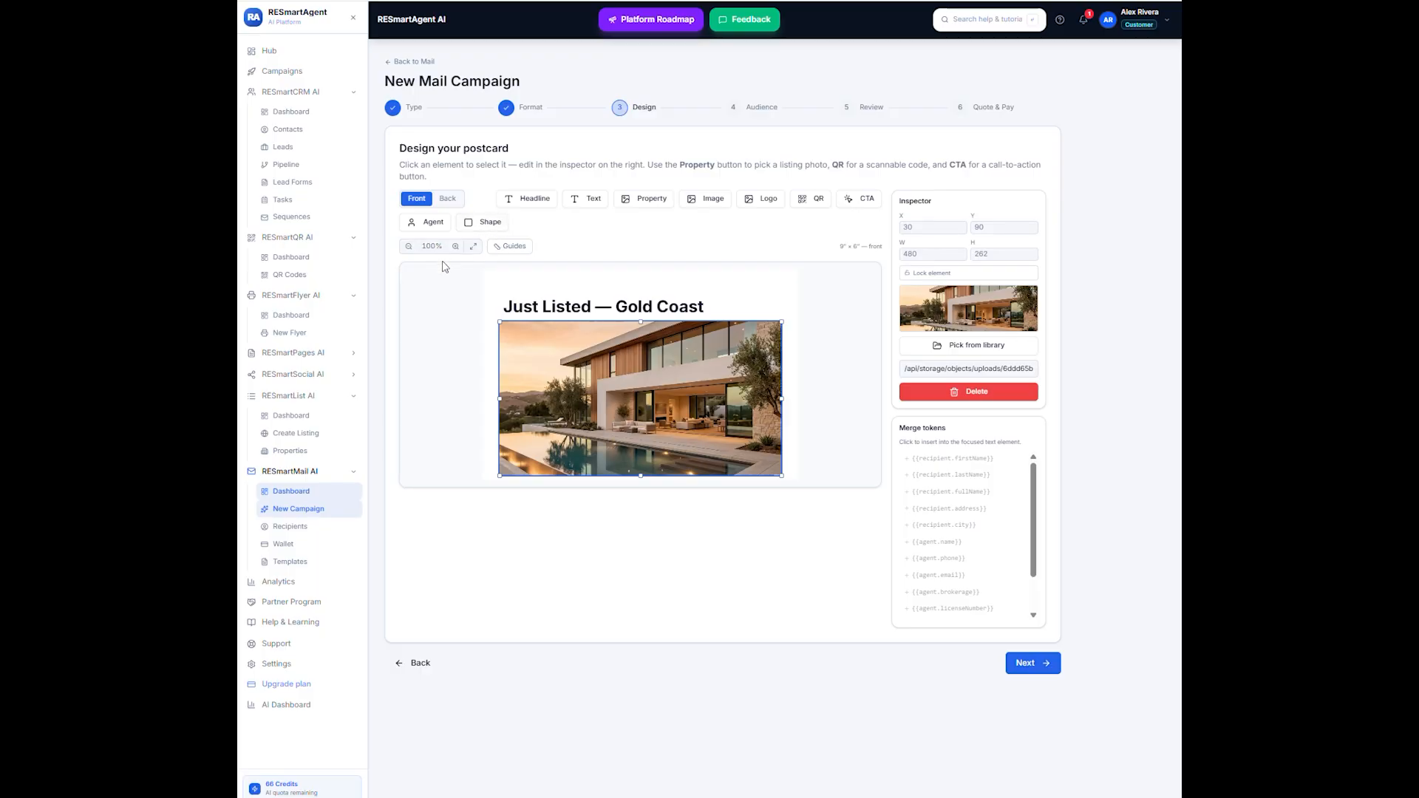
- Add a recipient first-name greeting to the postcard's back and position it near the design area's lower edge, at Y 263
left_click(455, 202)
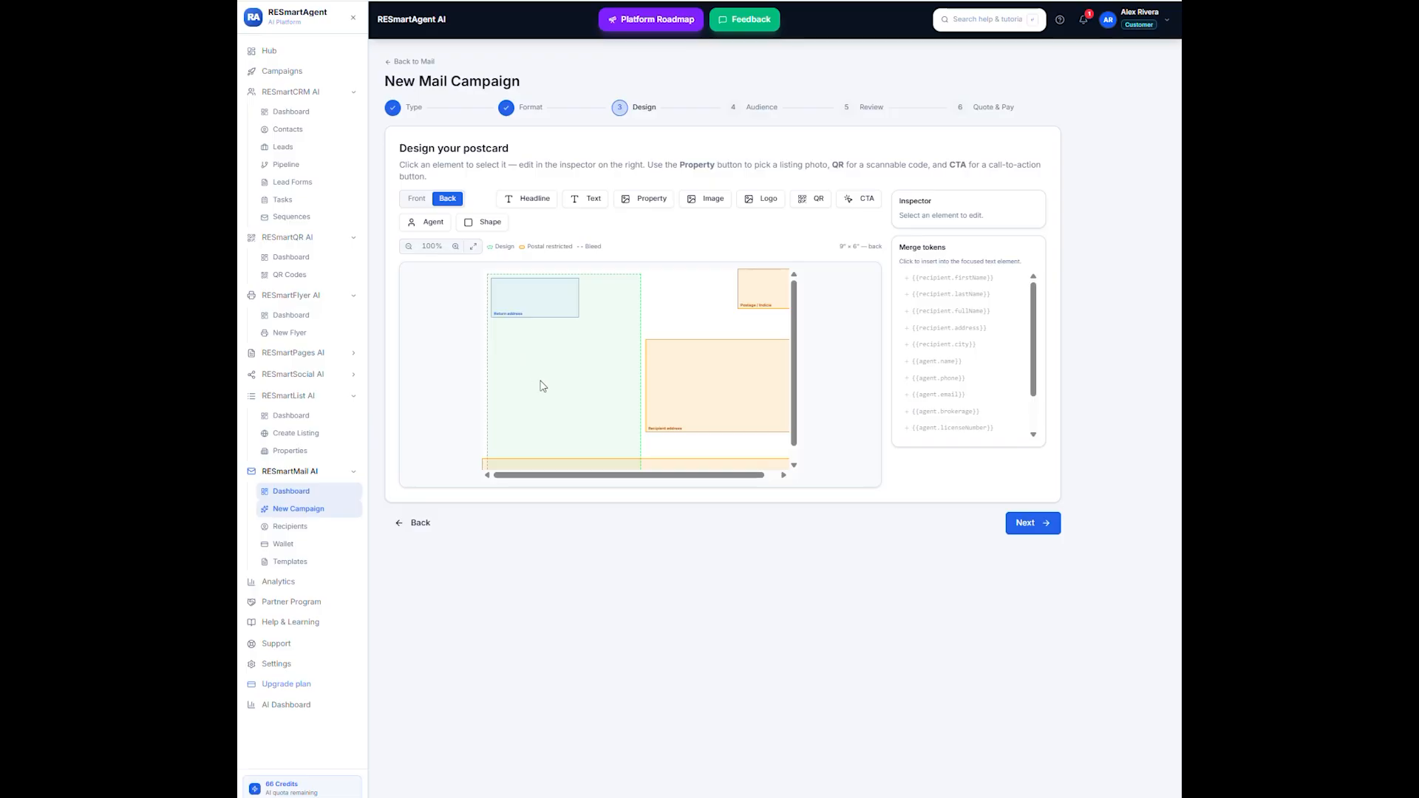
left_click(638, 200)
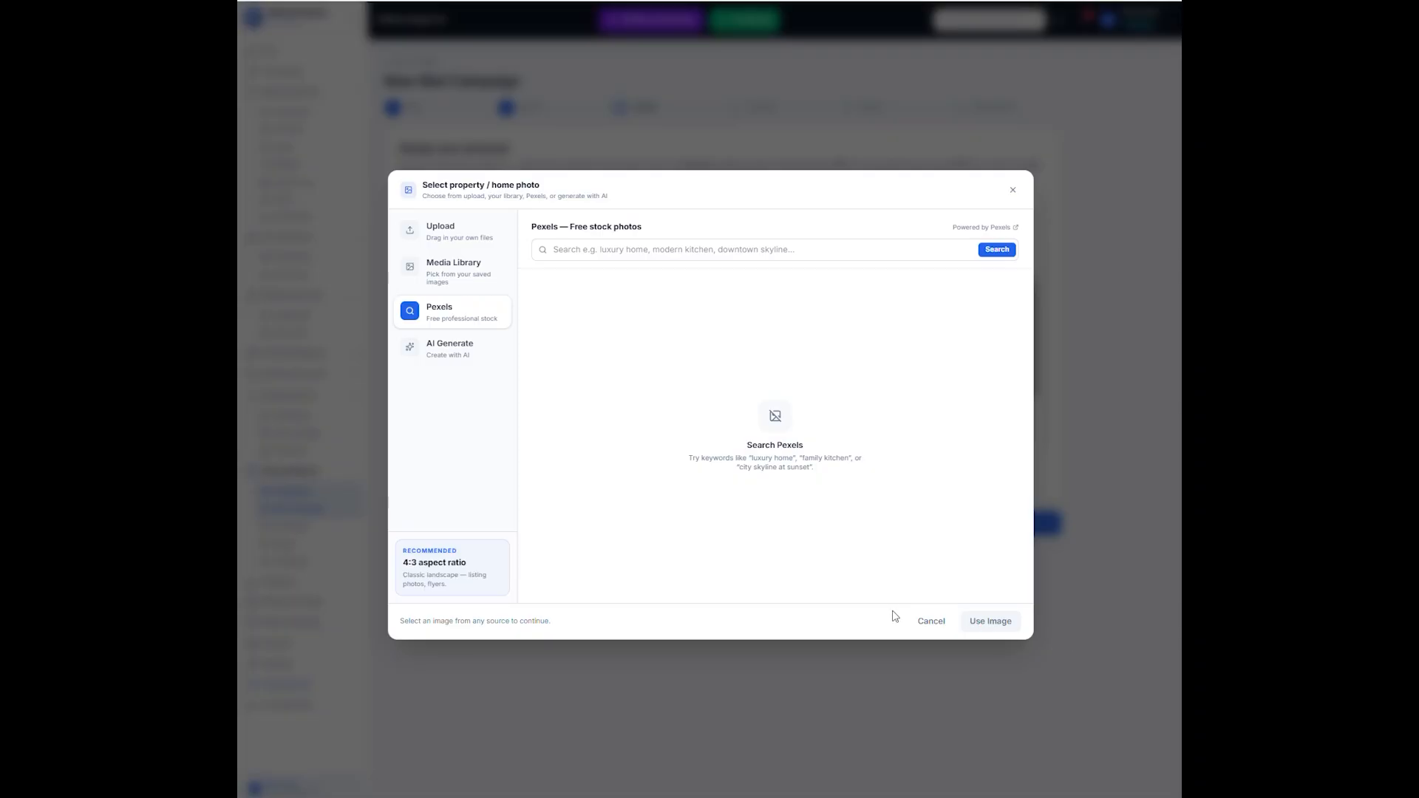
left_click(933, 623)
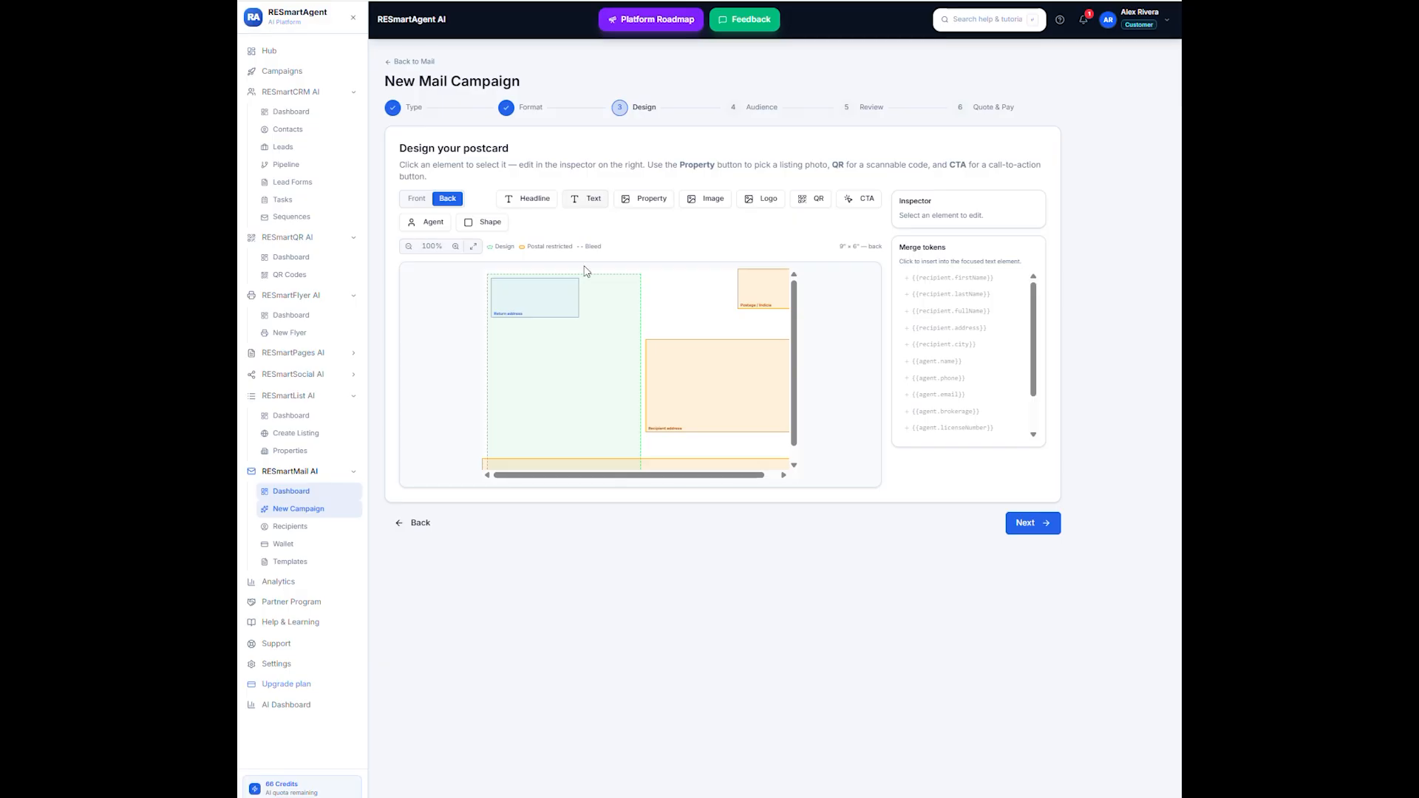
left_click(595, 198)
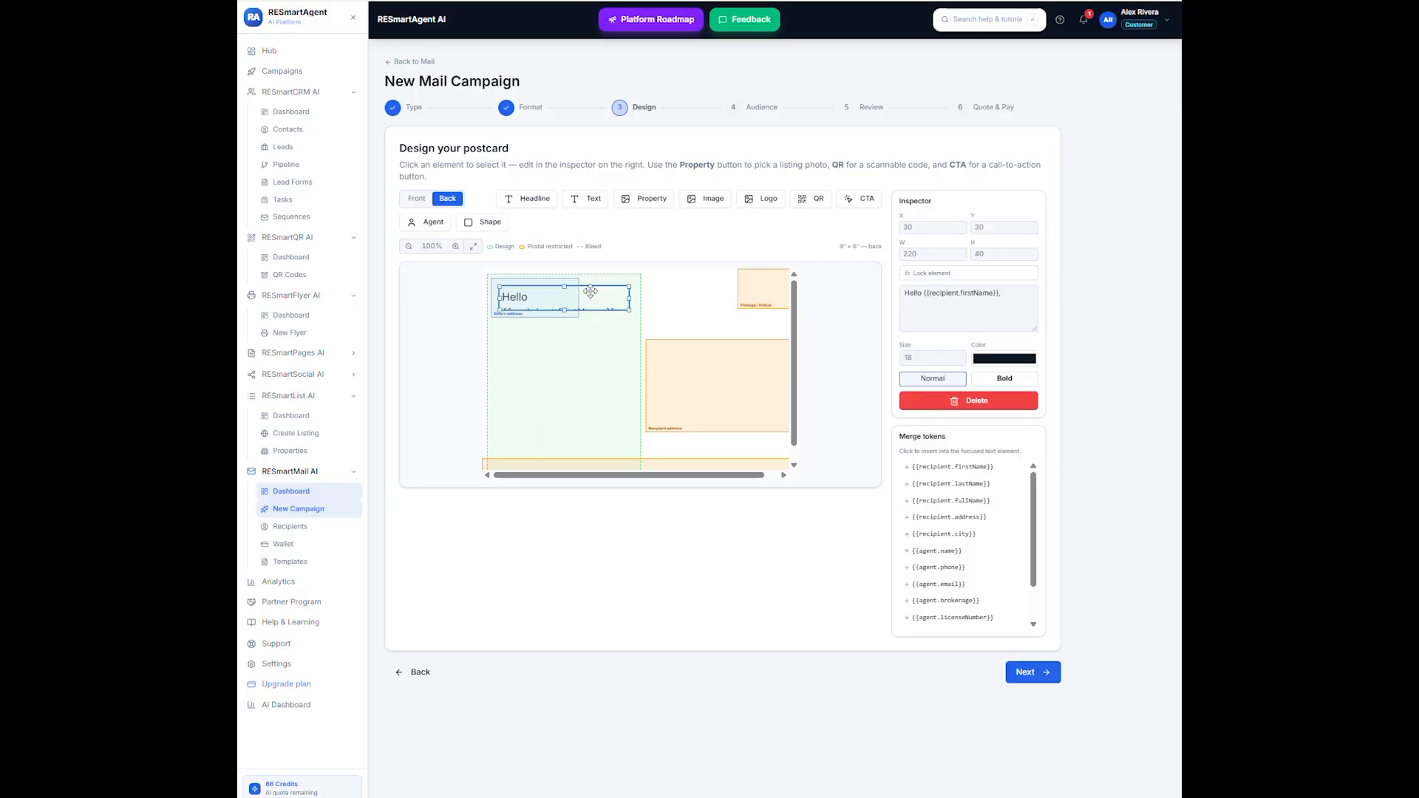
left_click_drag(590, 291, 570, 426)
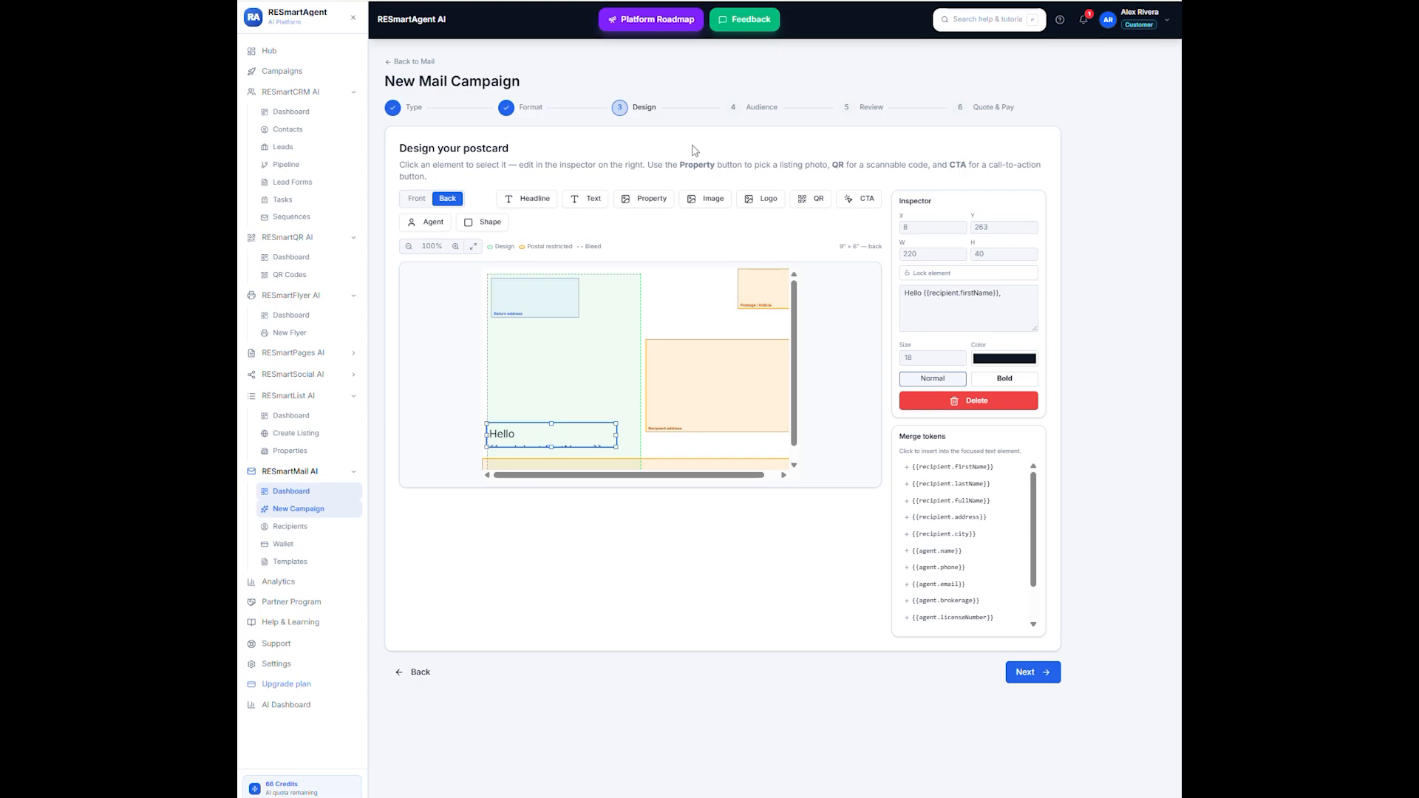
- Add the campaign tracking QR code above the back's greeting, at about X 148, Y 161, and continue to the audience selection
left_click(816, 198)
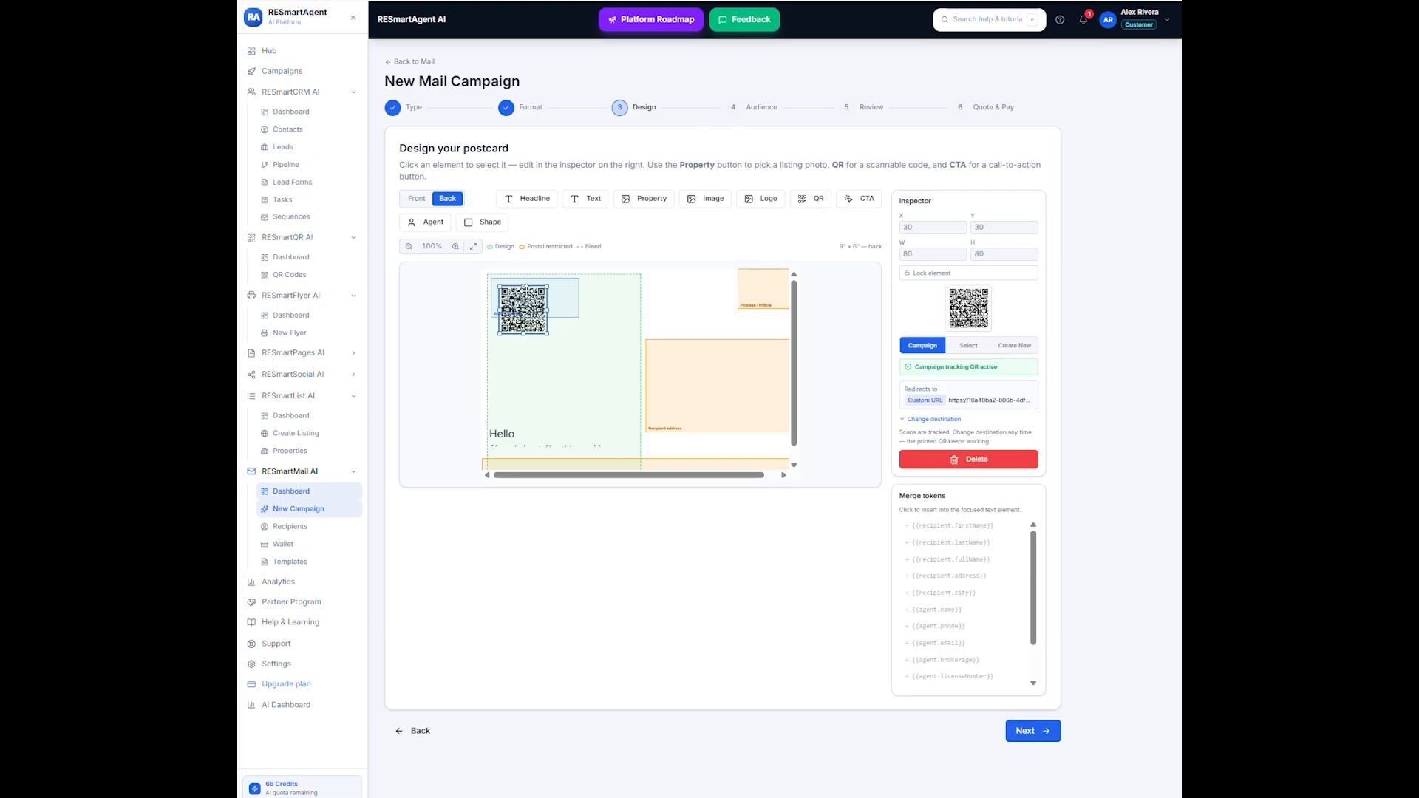
left_click_drag(522, 308, 592, 386)
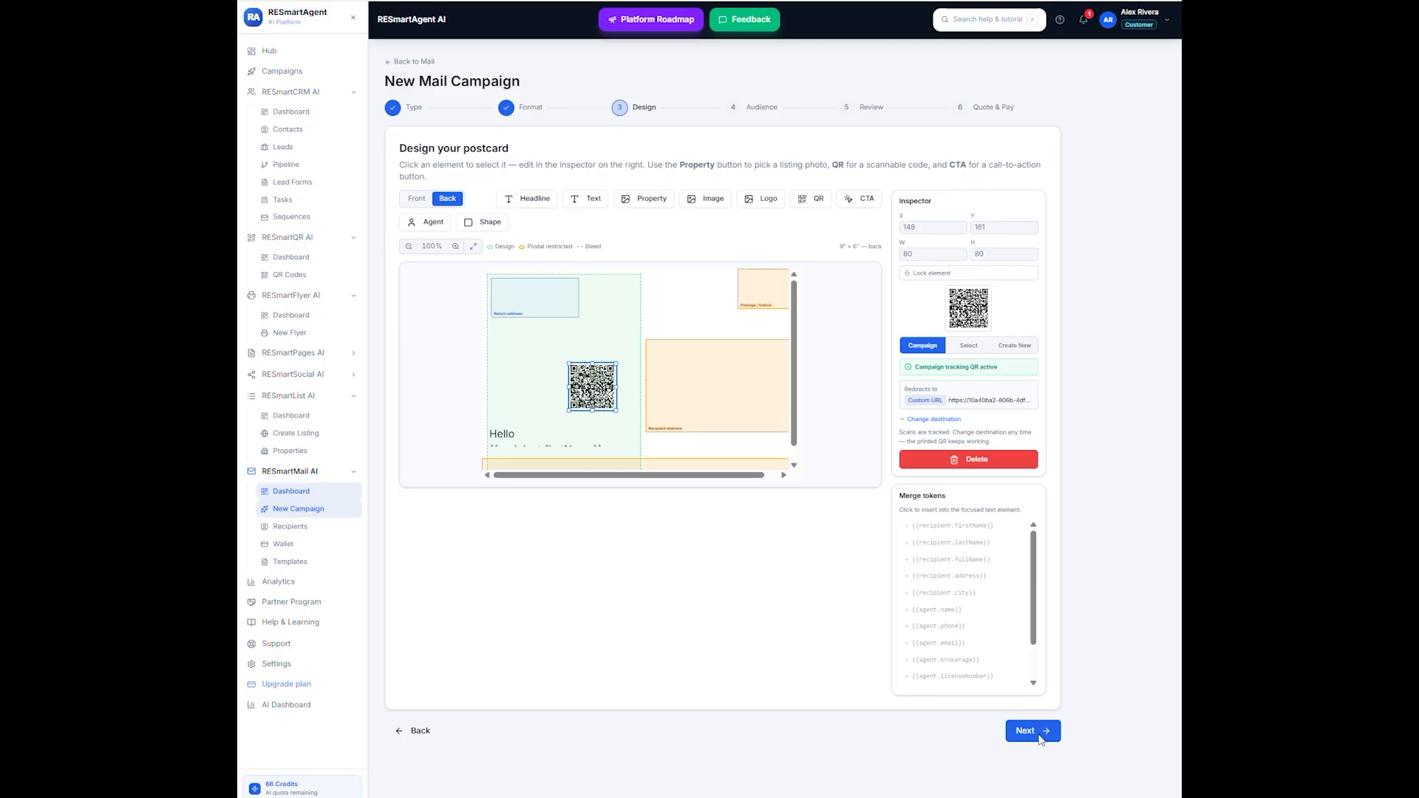
left_click(1040, 737)
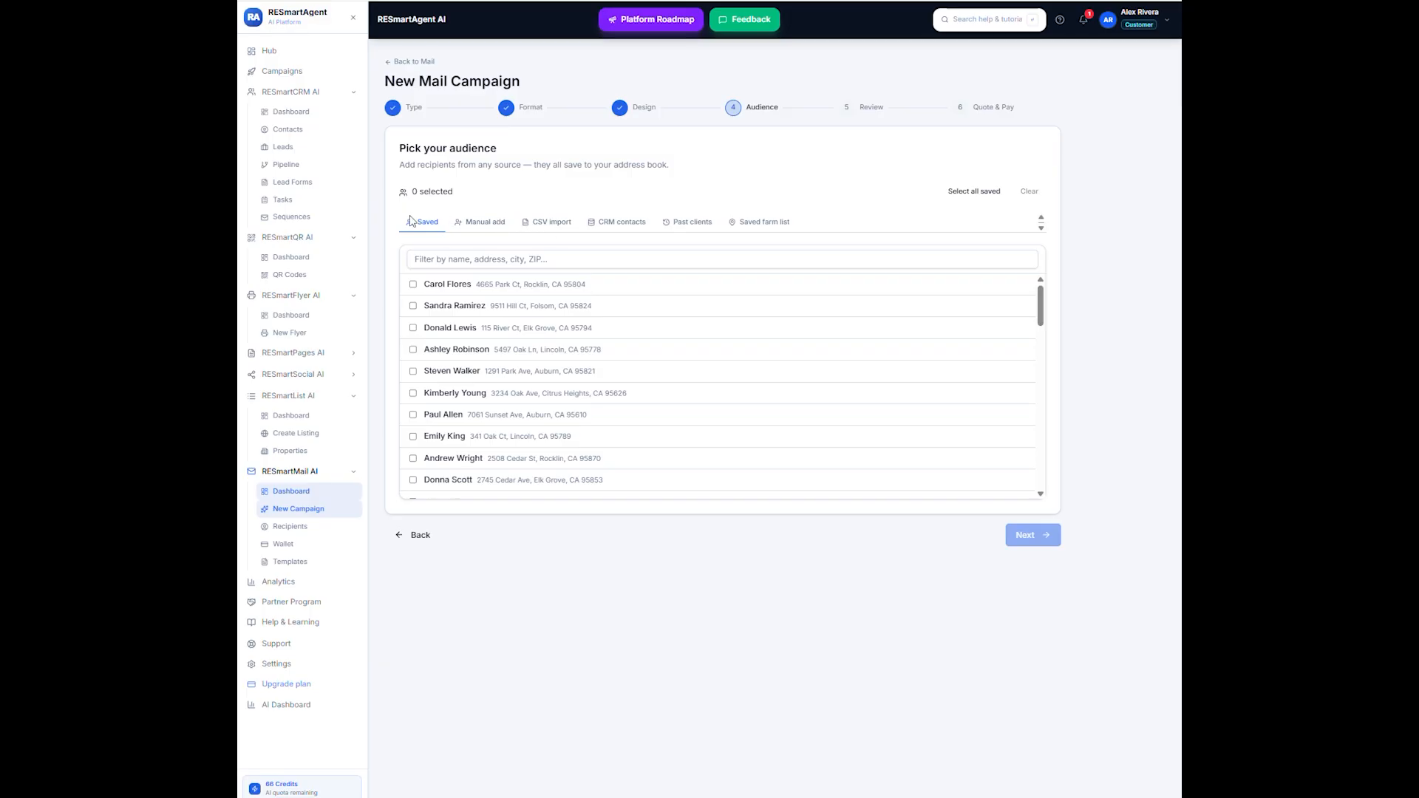
- Select the sixth, seventh and eighth saved recipients as the campaign's audience
left_click(413, 393)
left_click(413, 415)
left_click(413, 436)
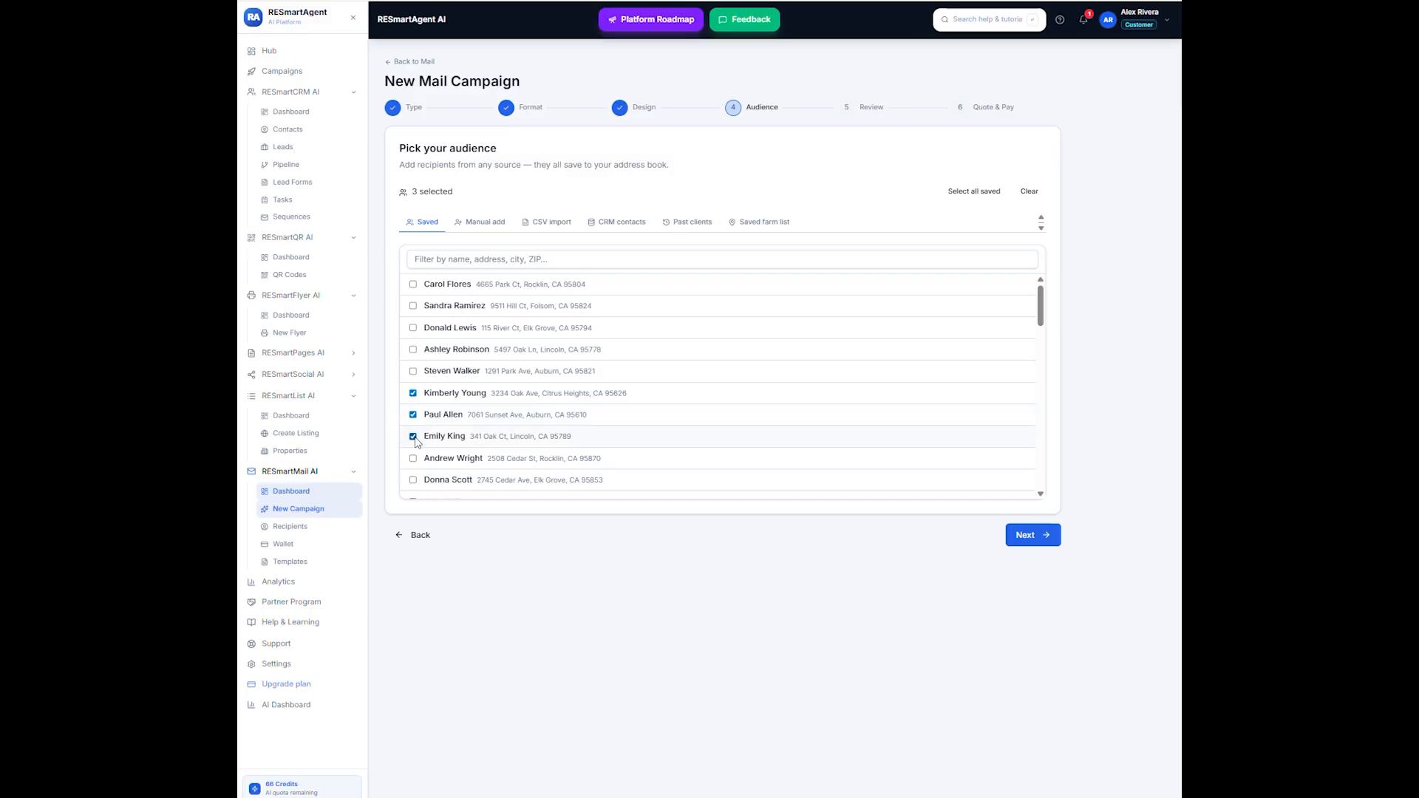
- Proceed through the review to the quote and pay for Standard mailing from the wallet
left_click(1053, 535)
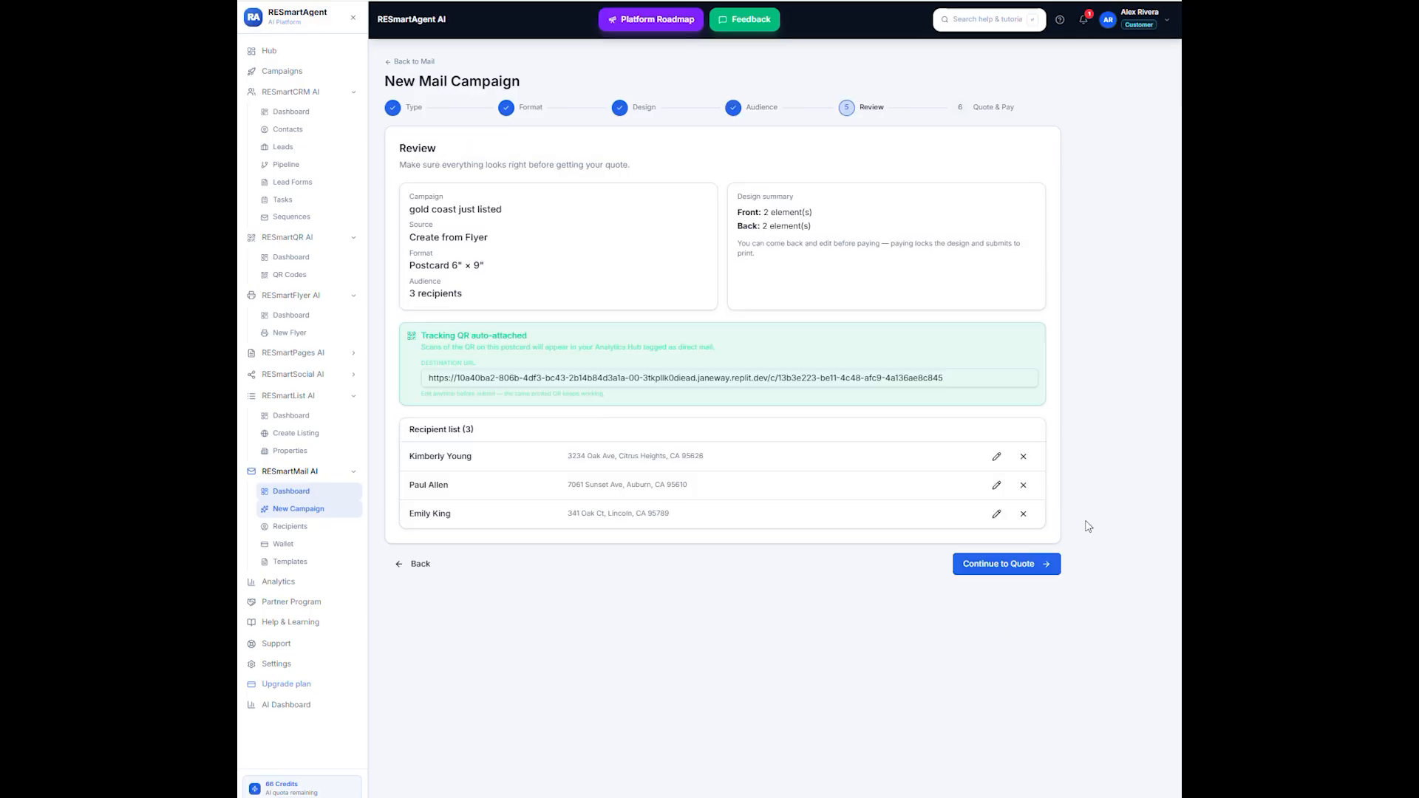
left_click(994, 561)
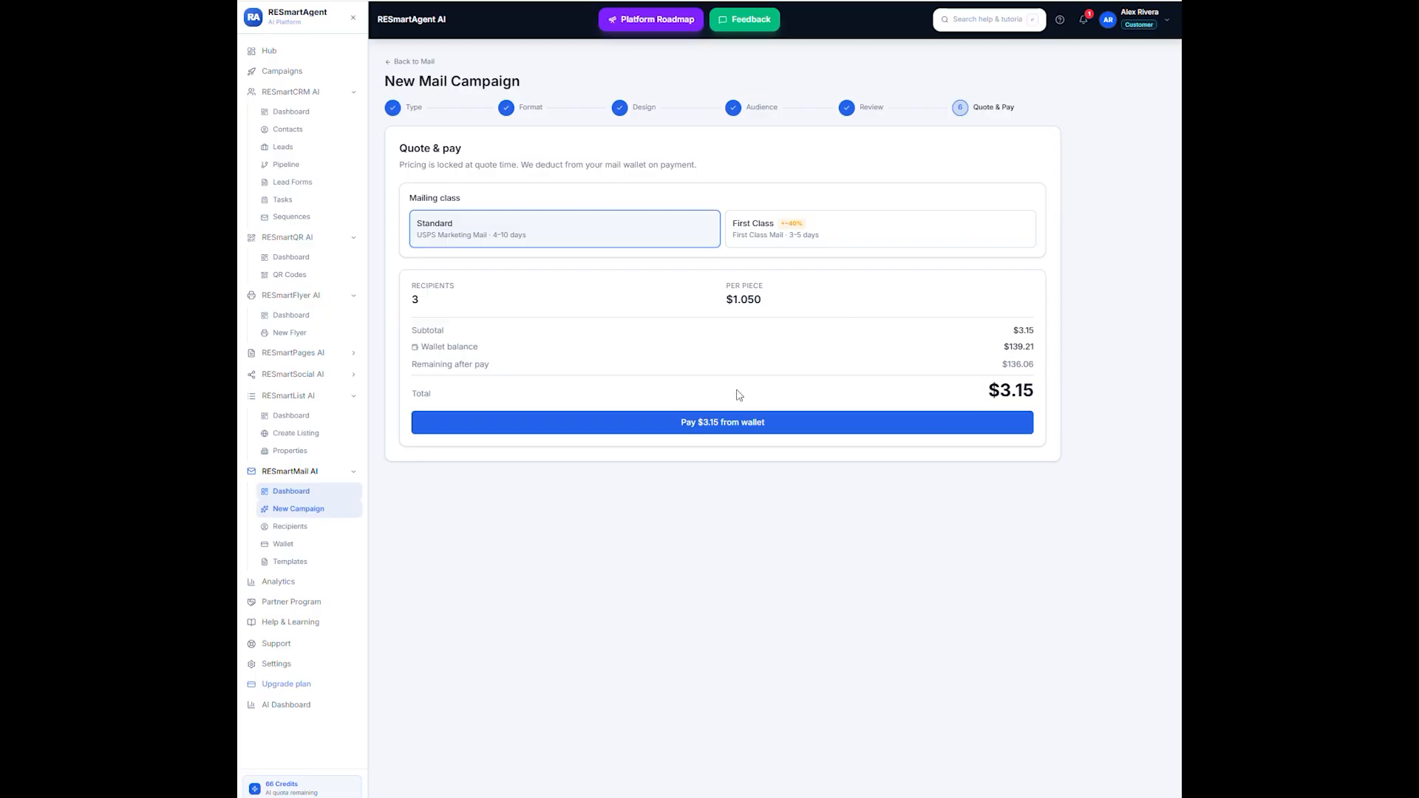
left_click(725, 429)
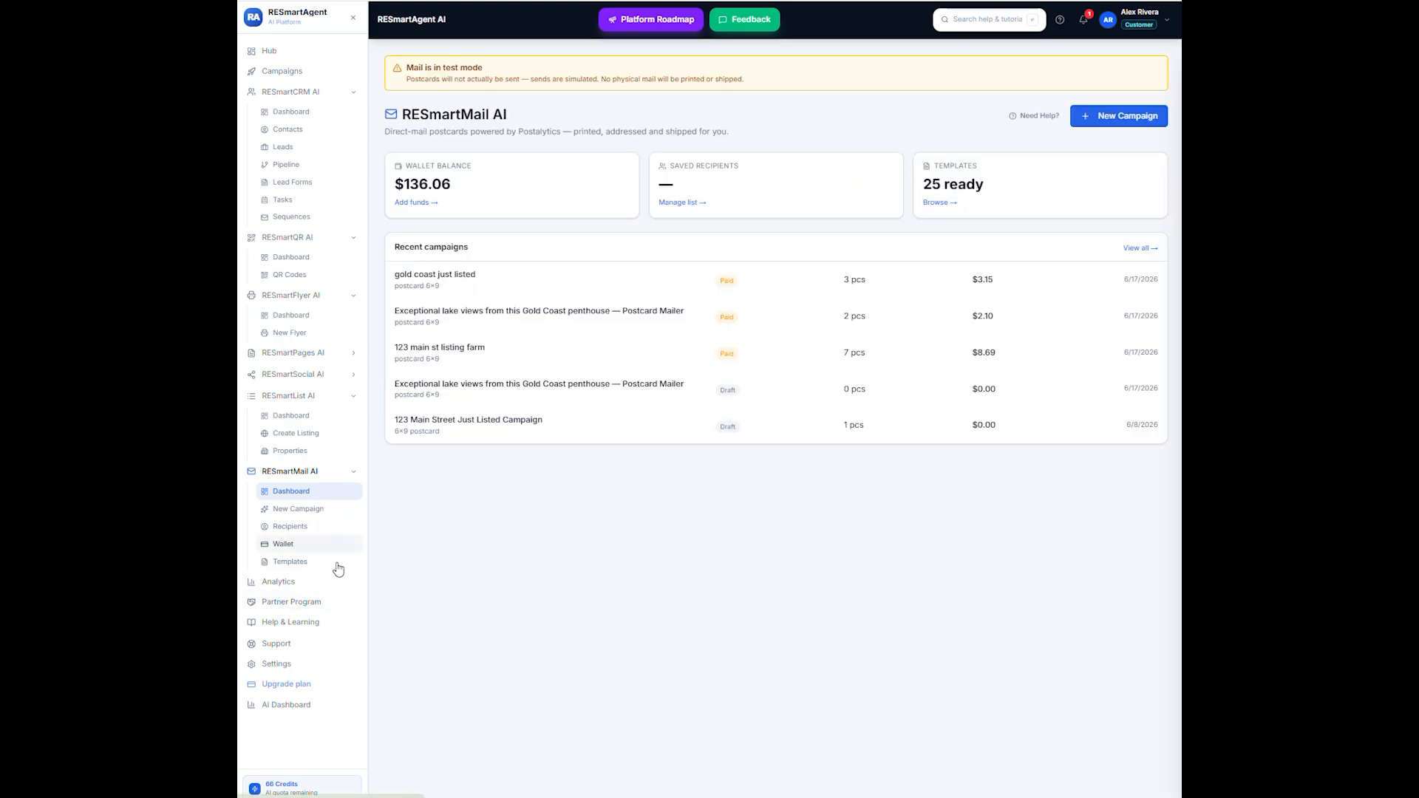
- Browse the mail templates through all categories, from Buyer Lead to Seller Lead
left_click(295, 565)
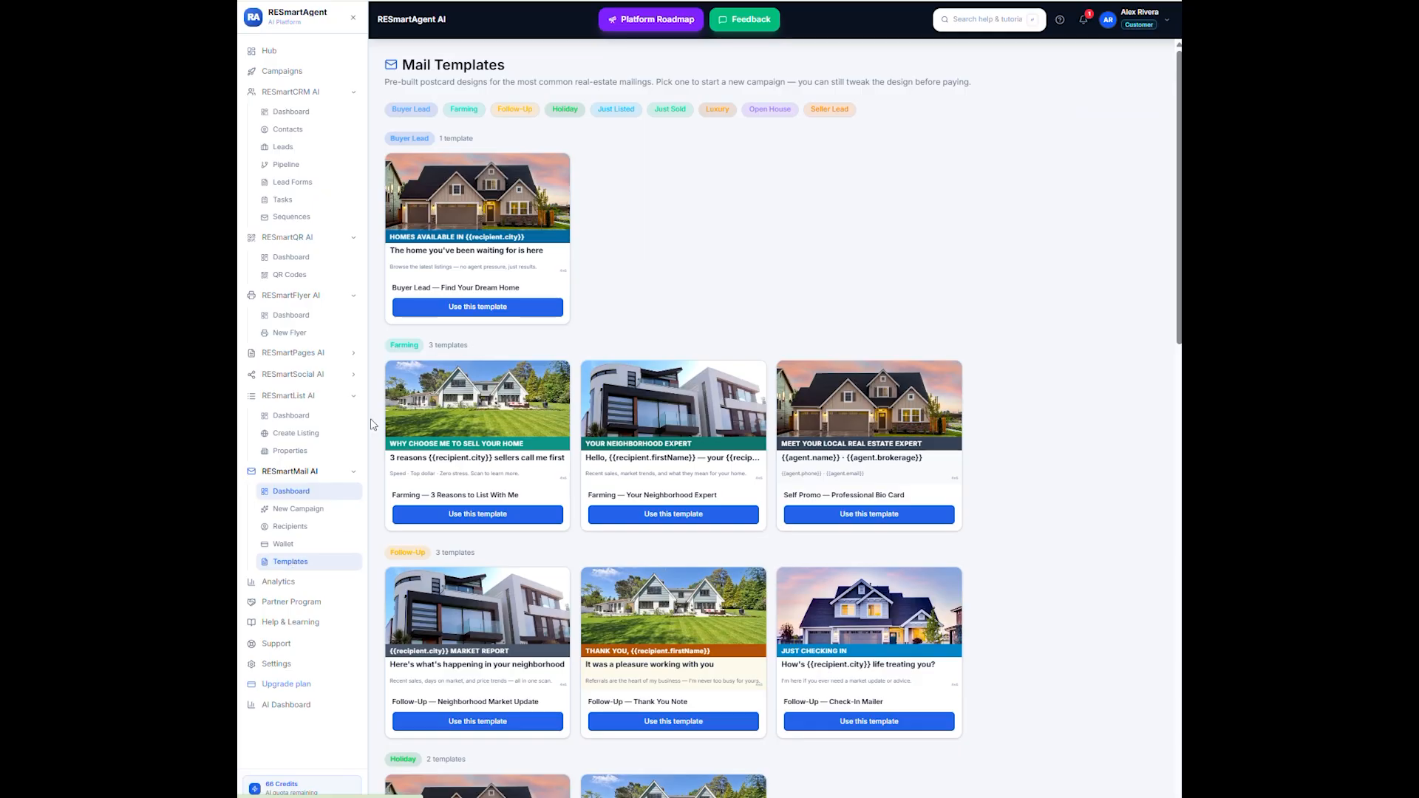
scroll(484, 395, "down", 7)
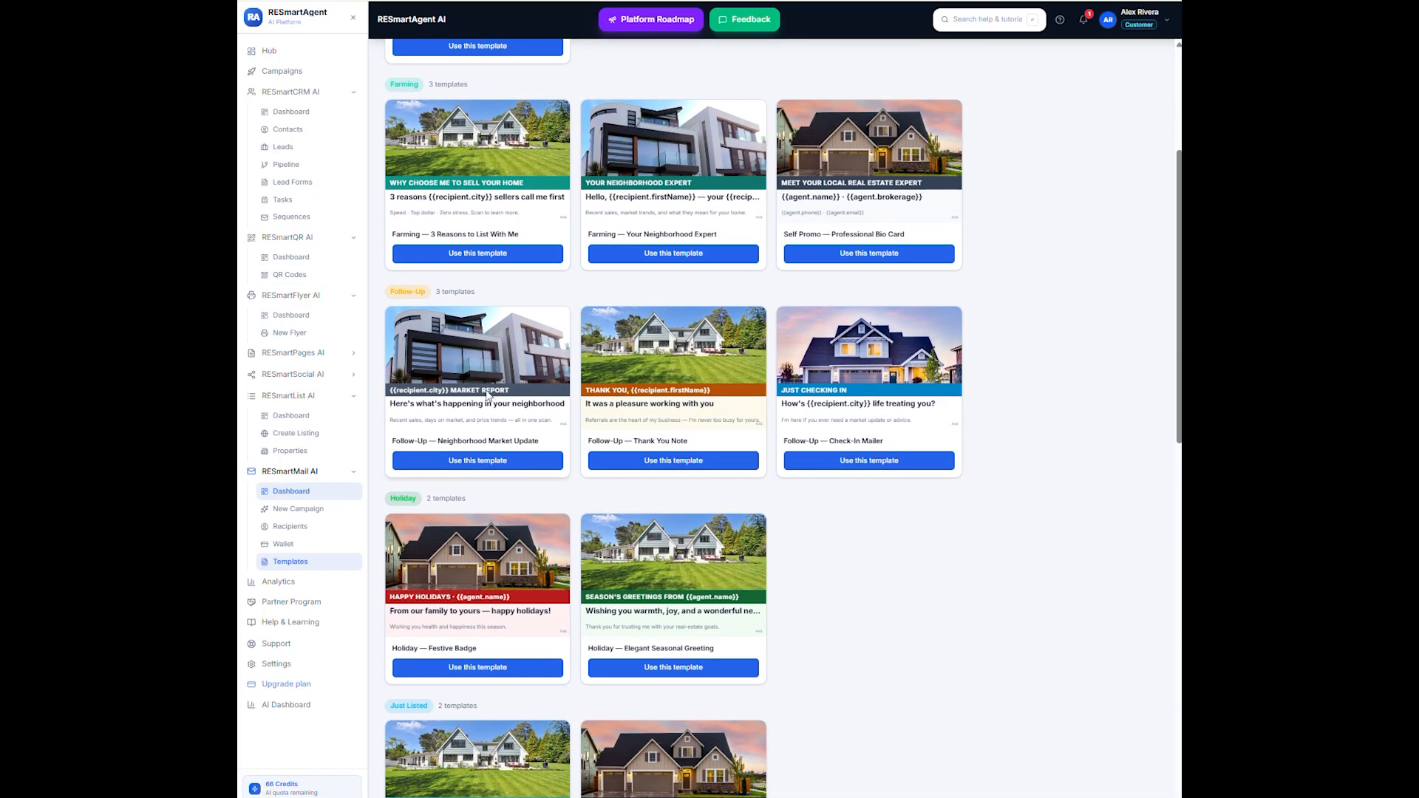
scroll(488, 397, "down", 7)
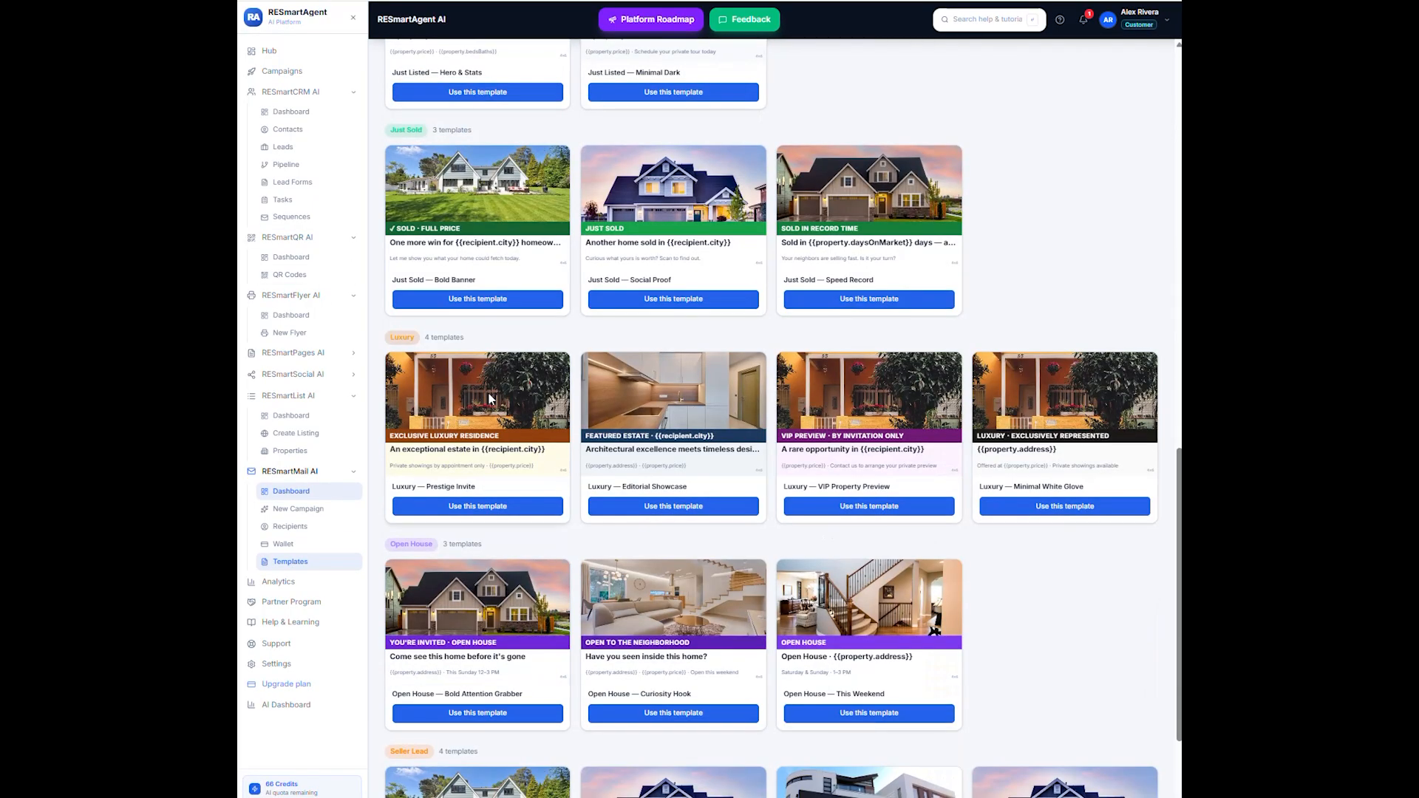
scroll(490, 399, "down", 2)
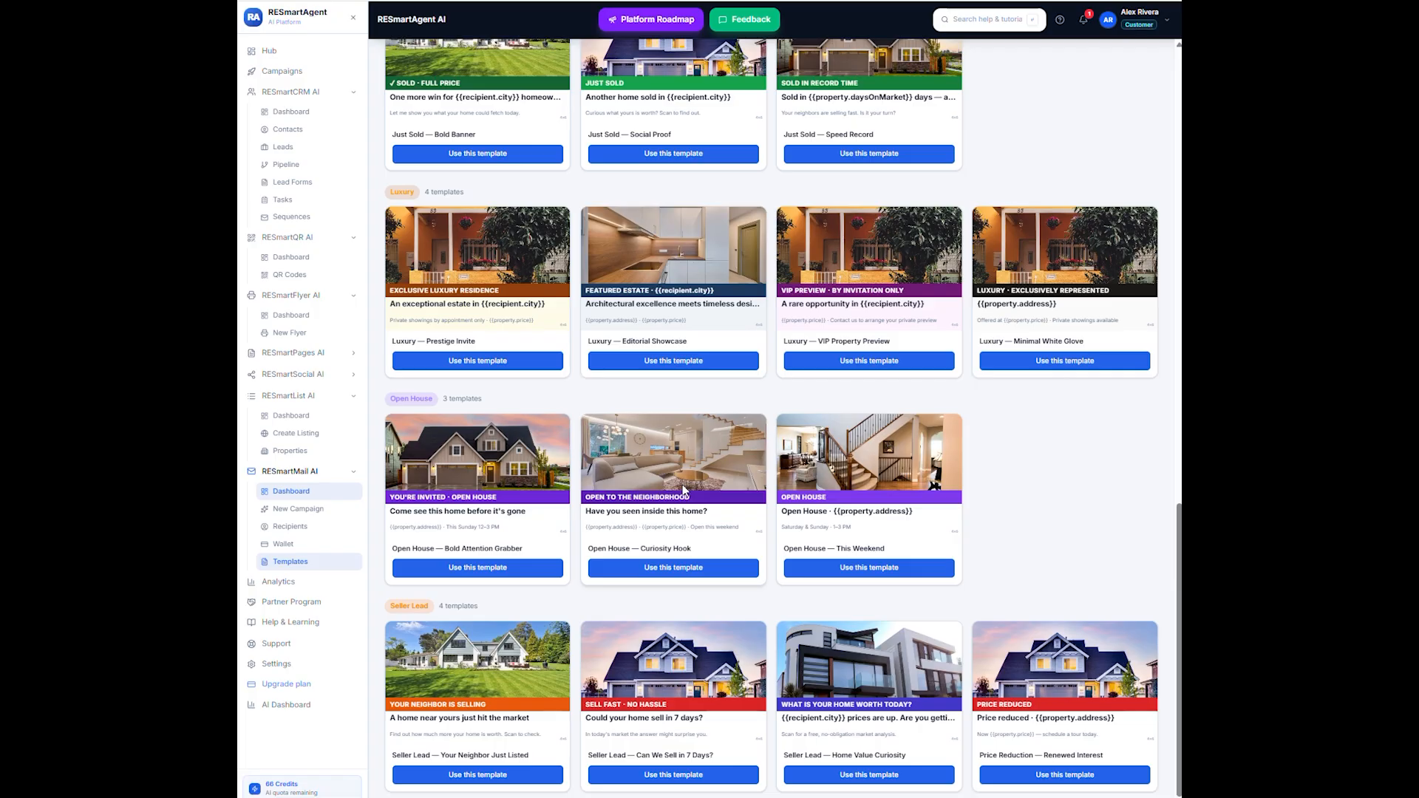
- Check the mail wallet's balance, funding packs and ledger history, and view the saved mail recipients
left_click(286, 544)
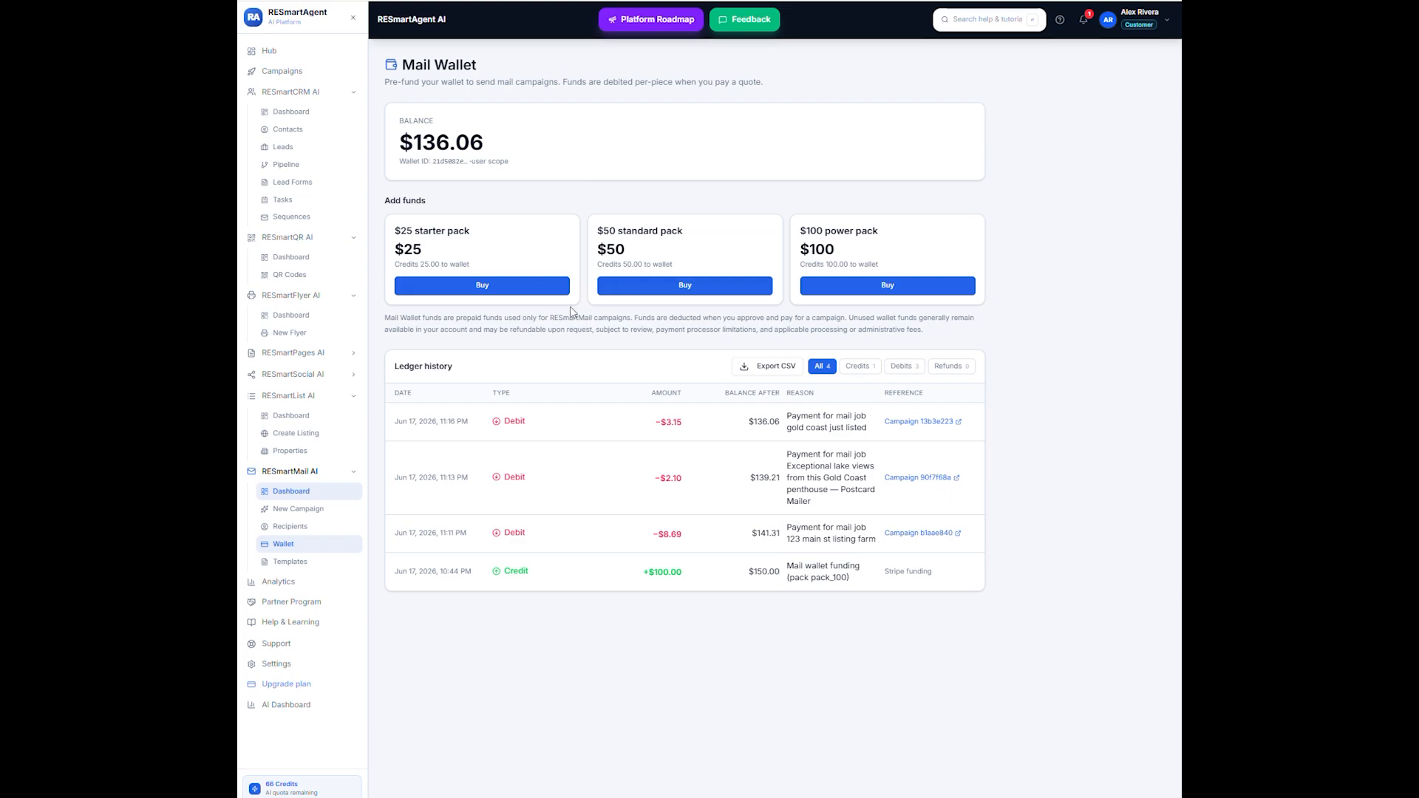
left_click(290, 529)
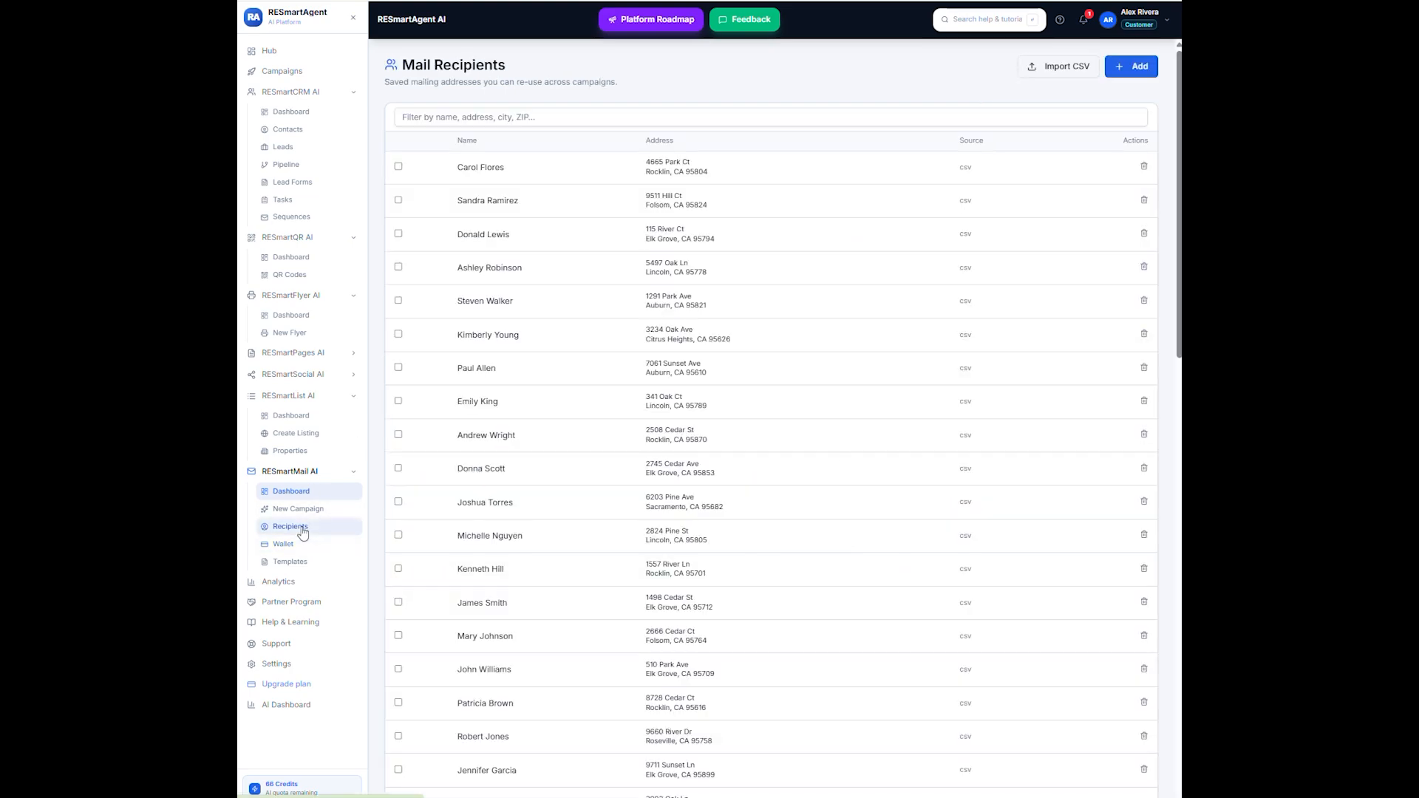